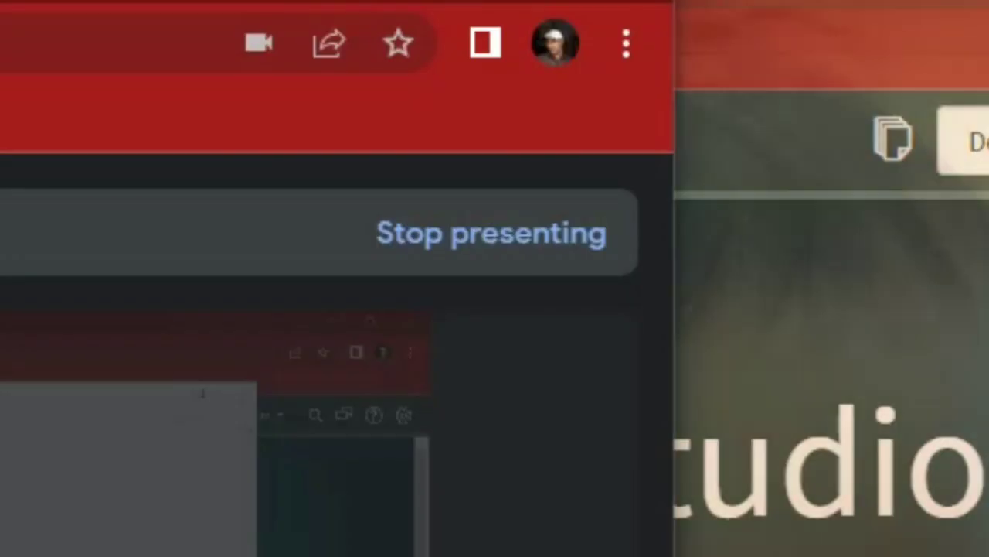
Switch from Notepad to the Chrome Google Meet window showing 'You're presenting to everyone'
key(alt+Tab)
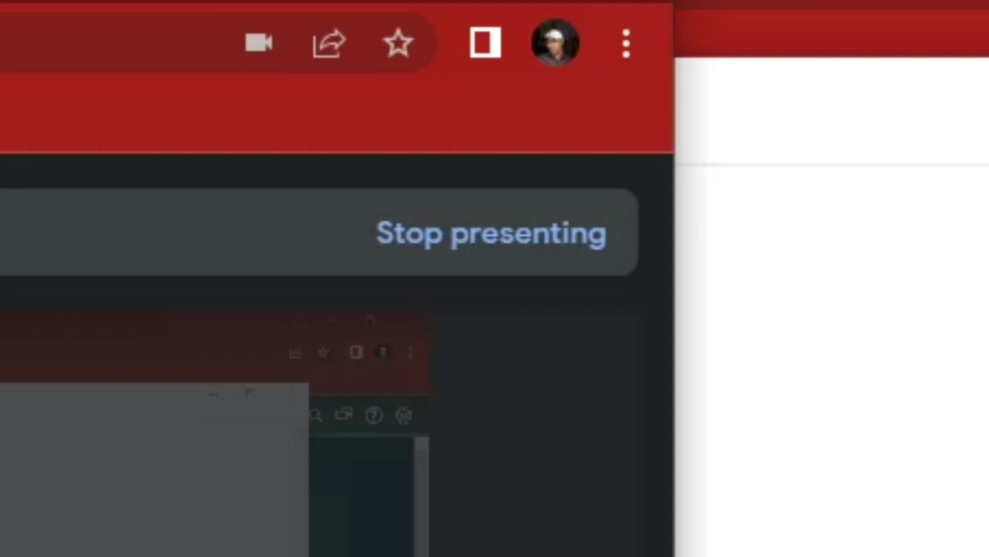
key(alt+Tab)
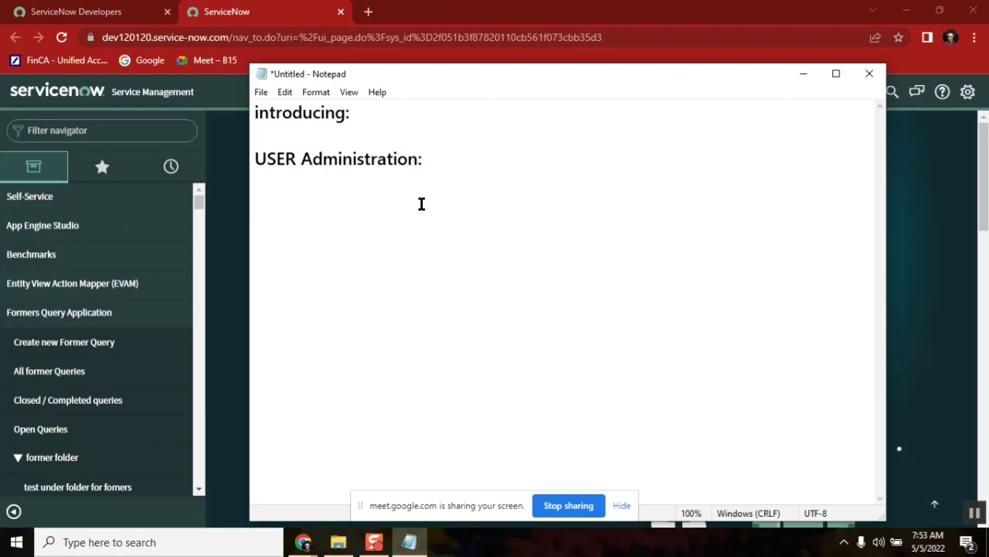
click(976, 514)
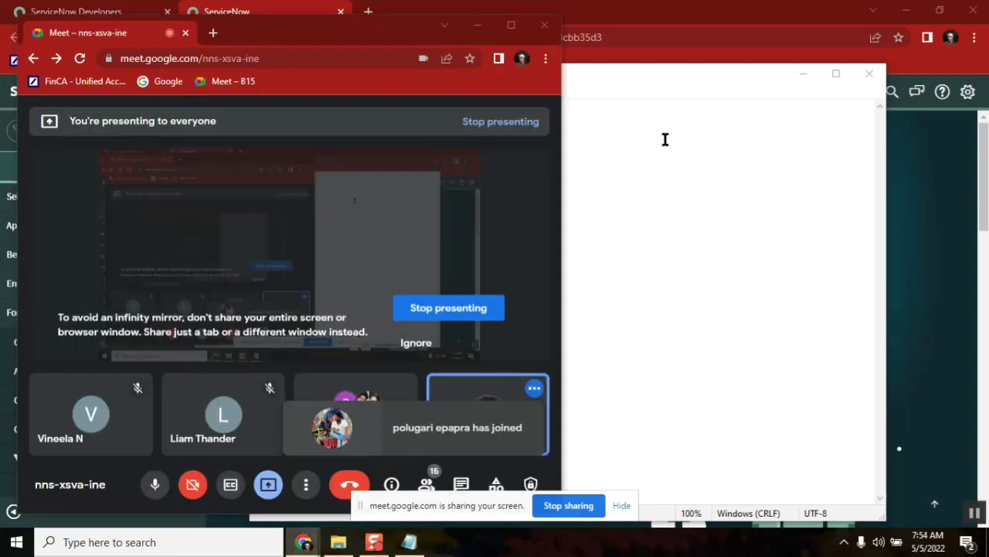
Minimize Meet and type 'tool (xyz)' and 'who access to the perticular' in Notepad
click(478, 26)
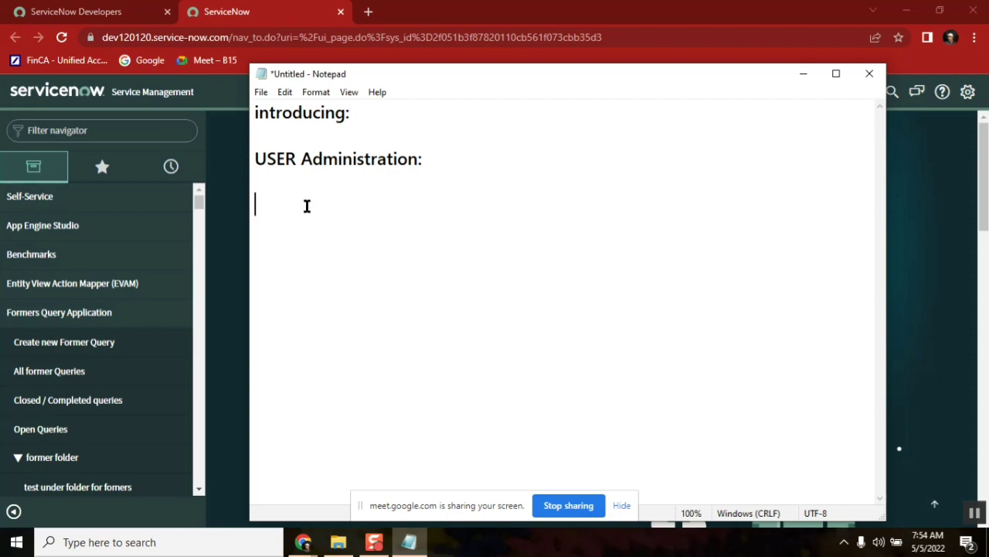
text(tool)
text( (xyz)
text())
text(who)
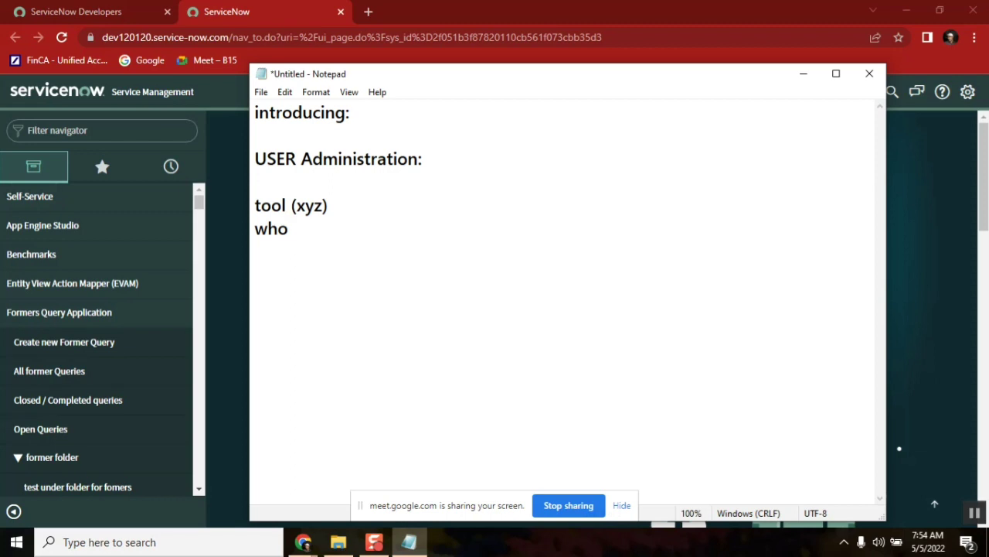
key(BackSpace)
key(BackSpace)
key(BackSpace)
key(BackSpace)
text(who access to th)
key(BackSpace)
text(e pe)
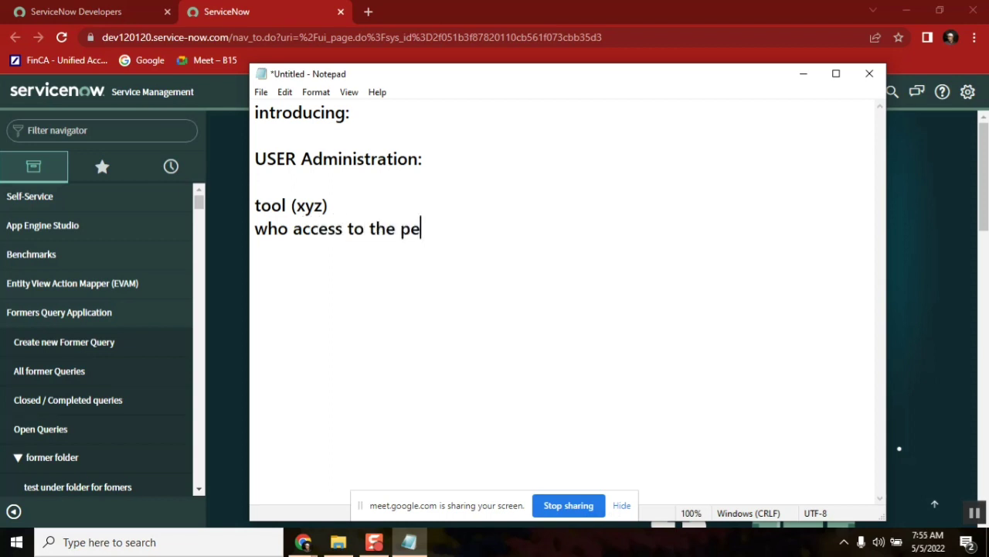
text(rticular)
key(Return)
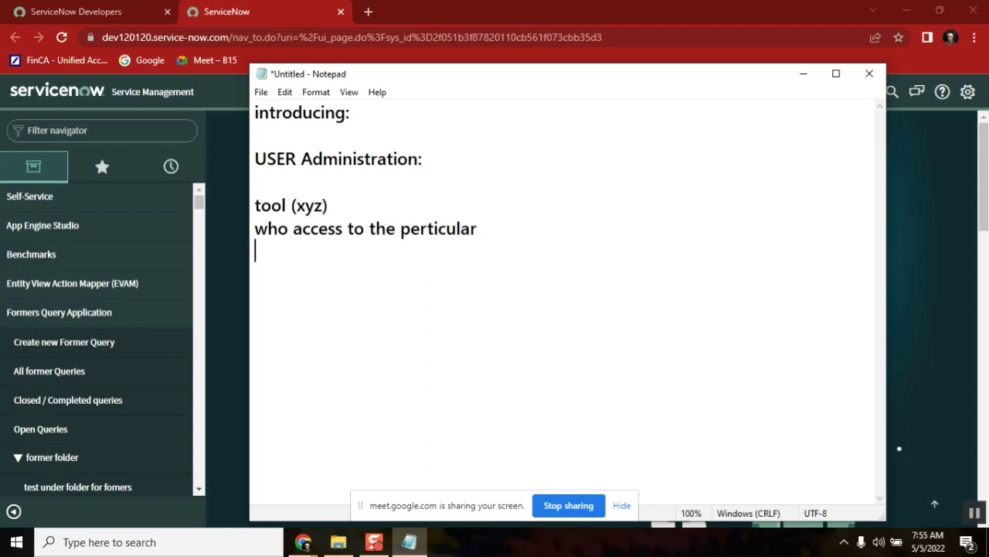
Add the line 'identity of an employee.' and start a new 'icicibank' line
text(identityo)
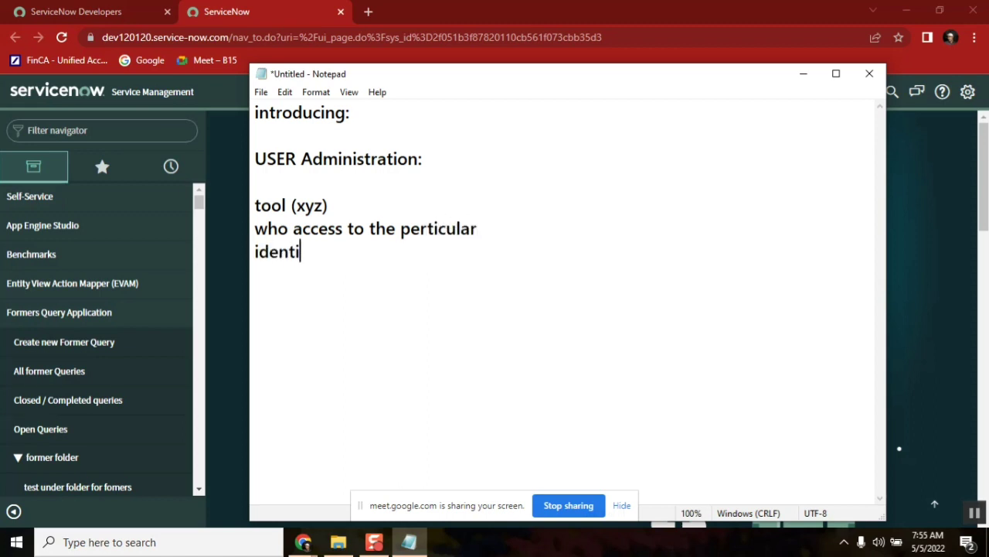
key(BackSpace)
text(of an employee.)
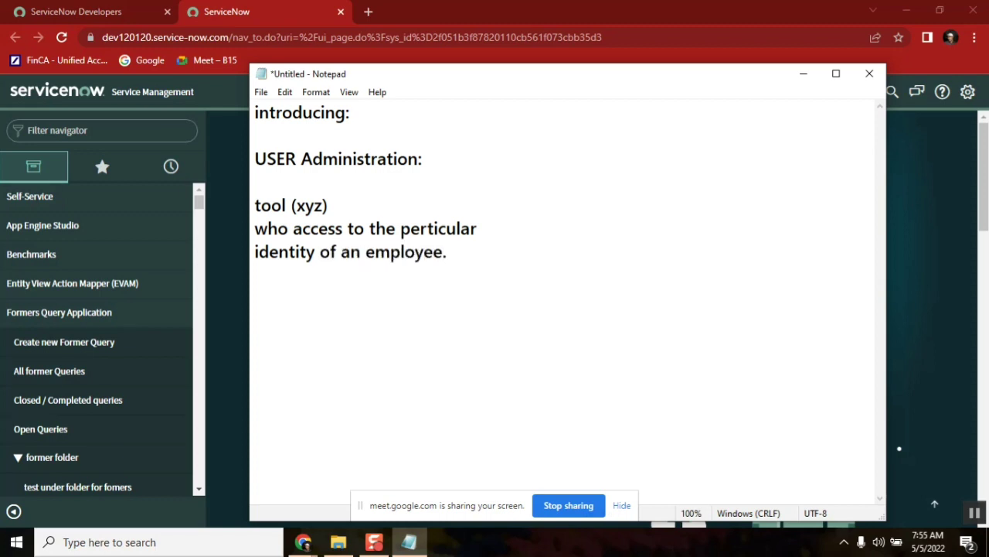
key(Return)
key(Return)
text(icicibank)
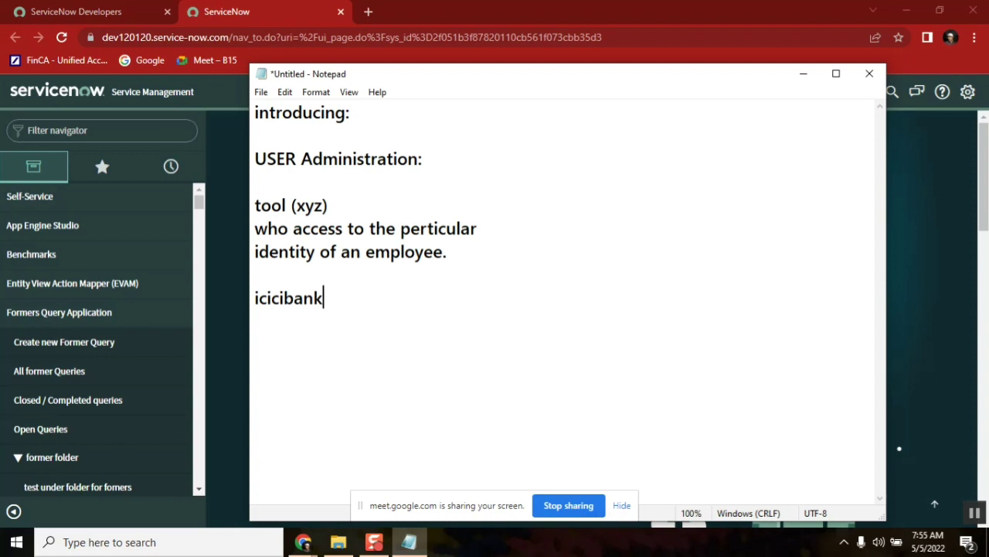
Extend the icicibank line to read 'icicibank - internet banking -'
text(- internal)
key(BackSpace)
key(BackSpace)
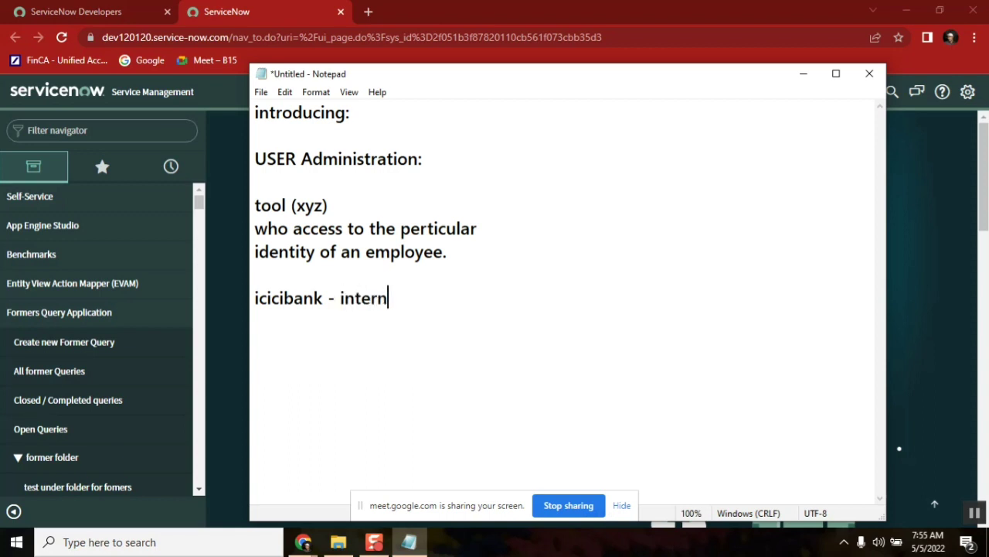
text(et banking)
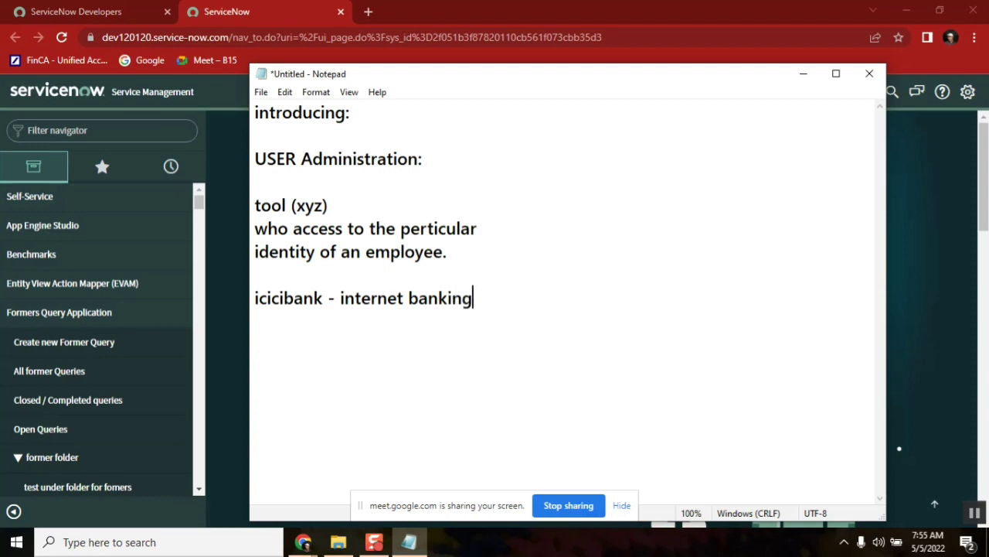
shift+click(340, 300)
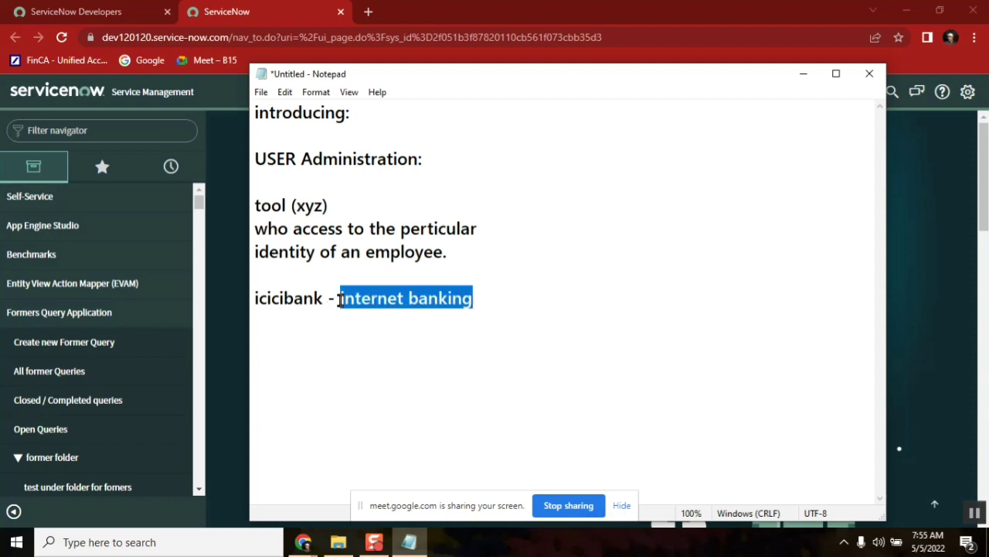
click(278, 298)
double_click(278, 298)
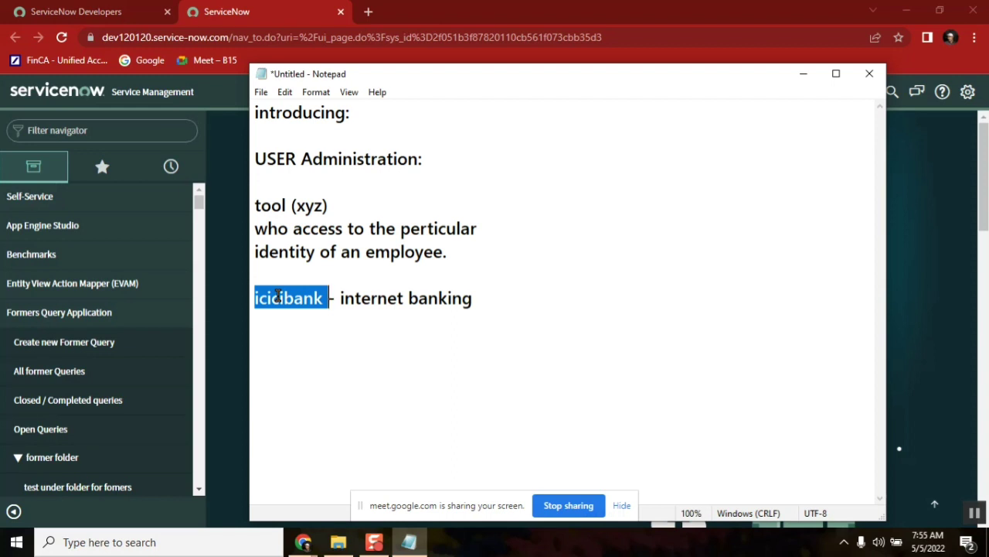
double_click(368, 300)
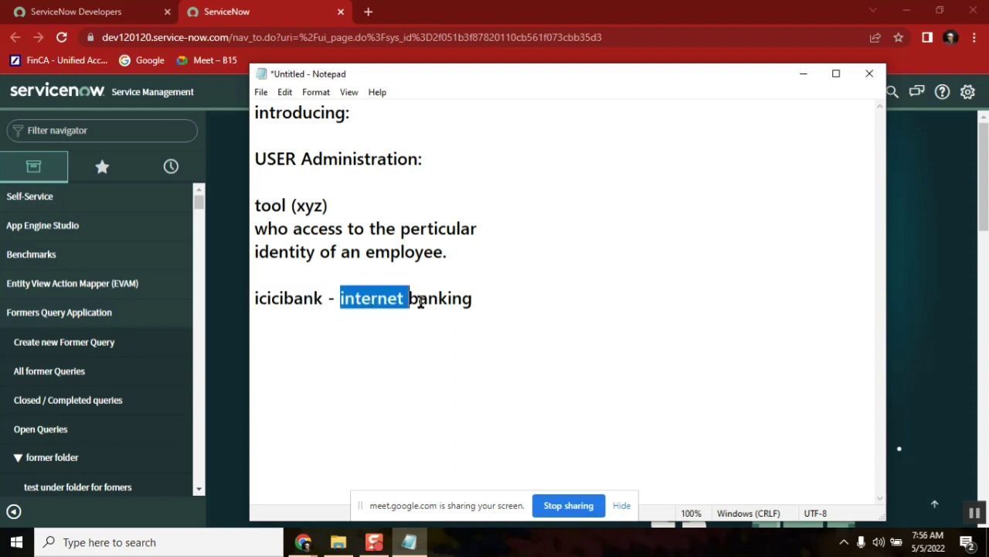
click(490, 300)
text(-)
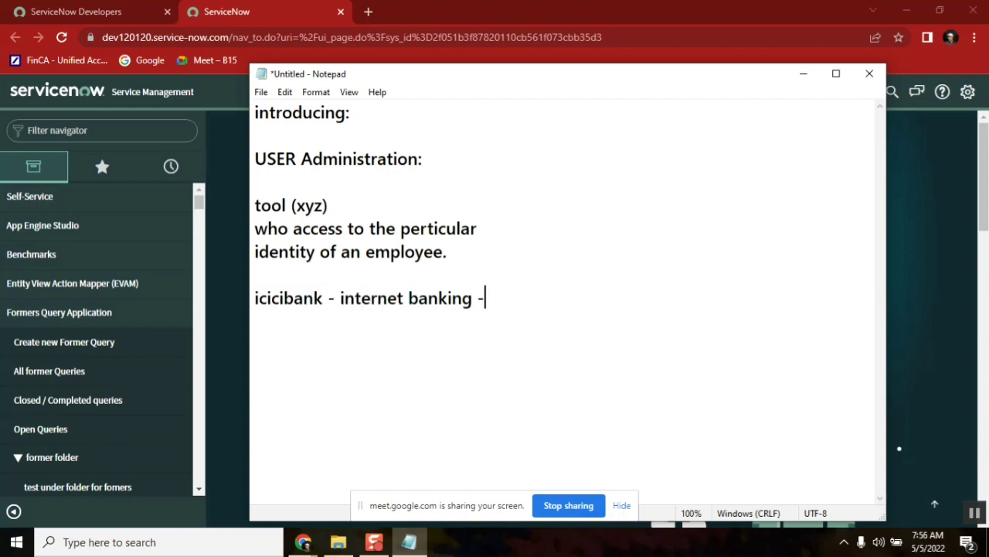
Add 'NO?' on its own line under icicibank, with 'Yes?' below it
double_click(286, 300)
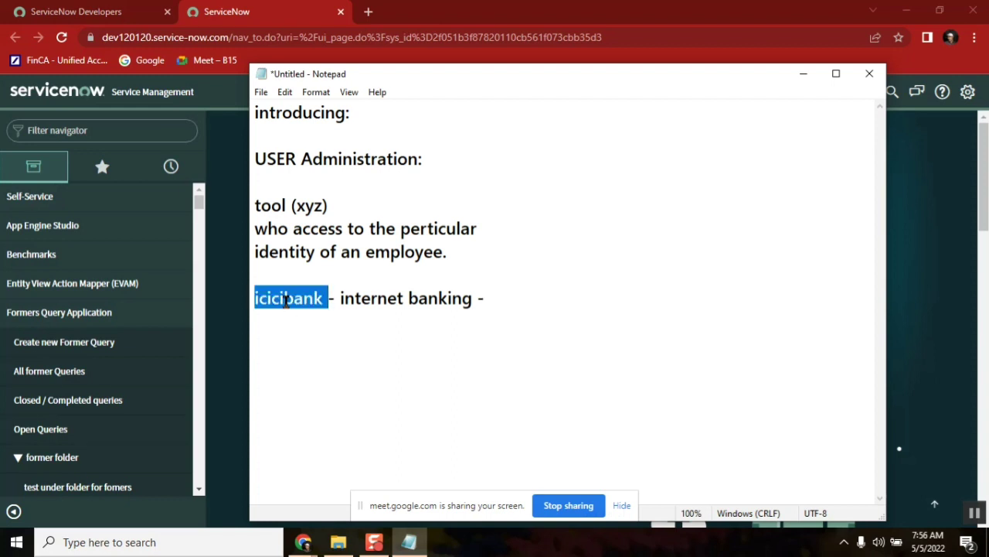
click(519, 297)
text(N)
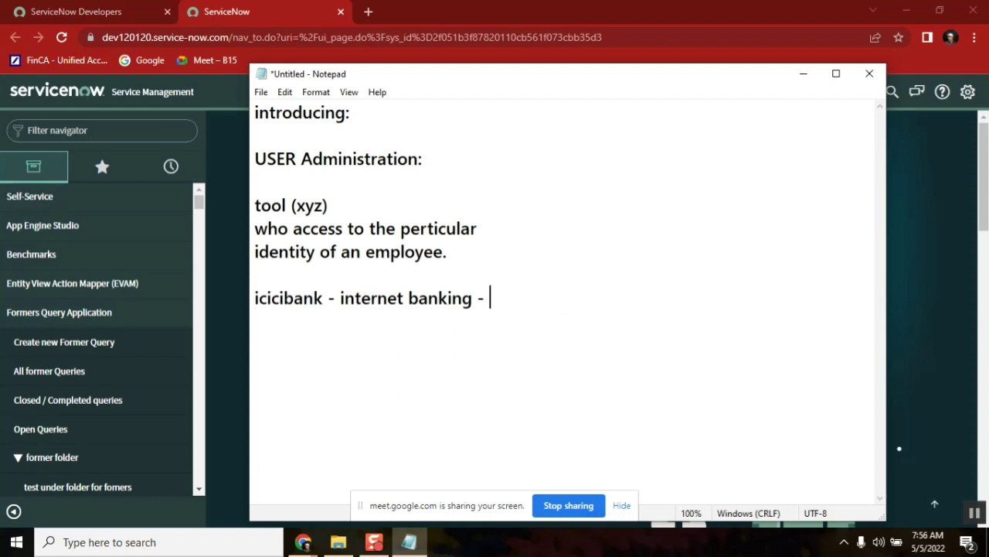
text(O?)
click(492, 300)
key(Return)
click(312, 313)
key(Return)
text(Y)
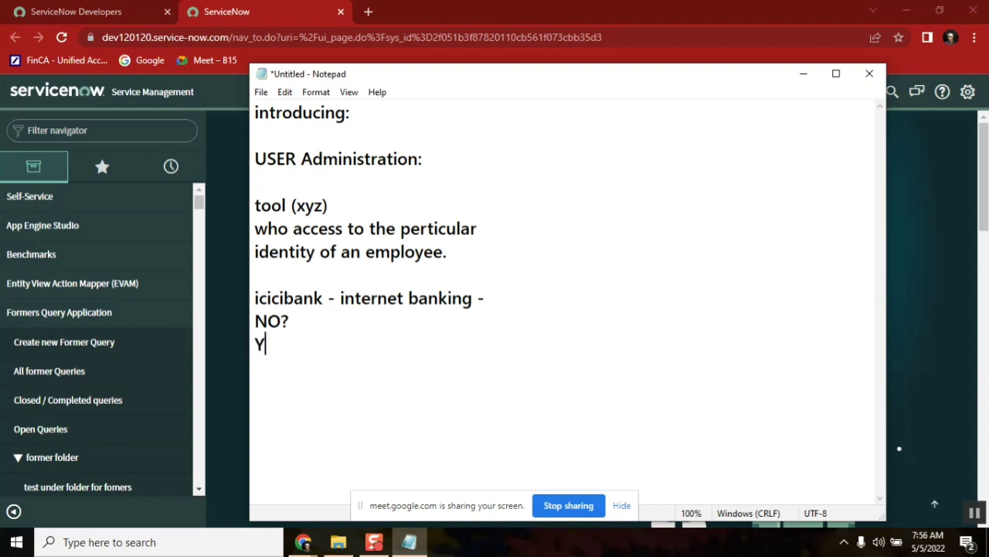
text(es?)
Delete the trailing dash after 'internet banking'
double_click(268, 318)
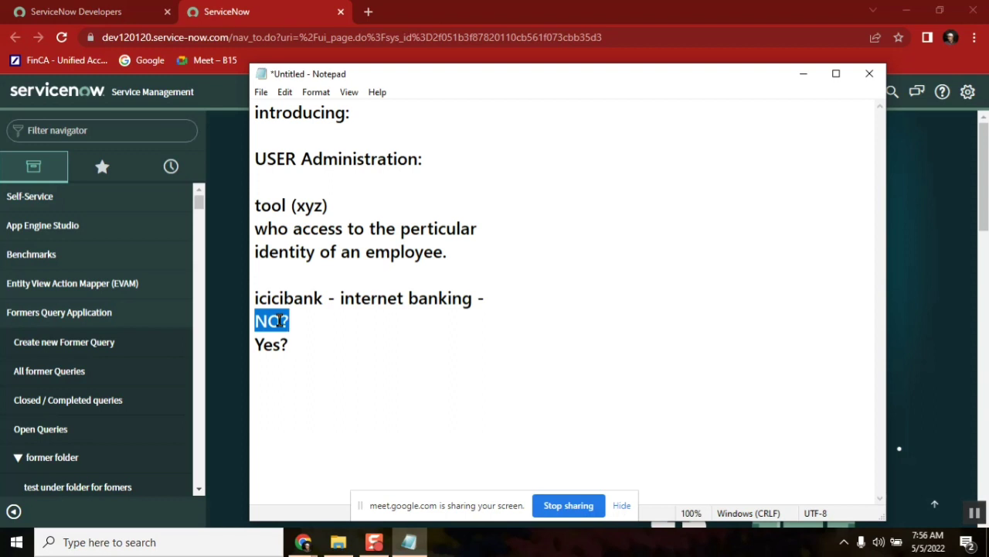
double_click(408, 298)
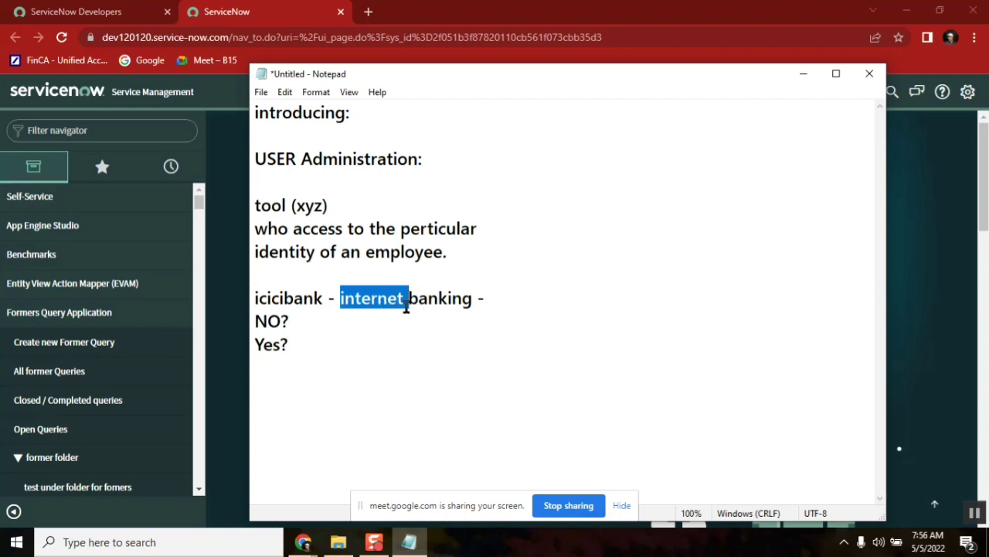
double_click(425, 299)
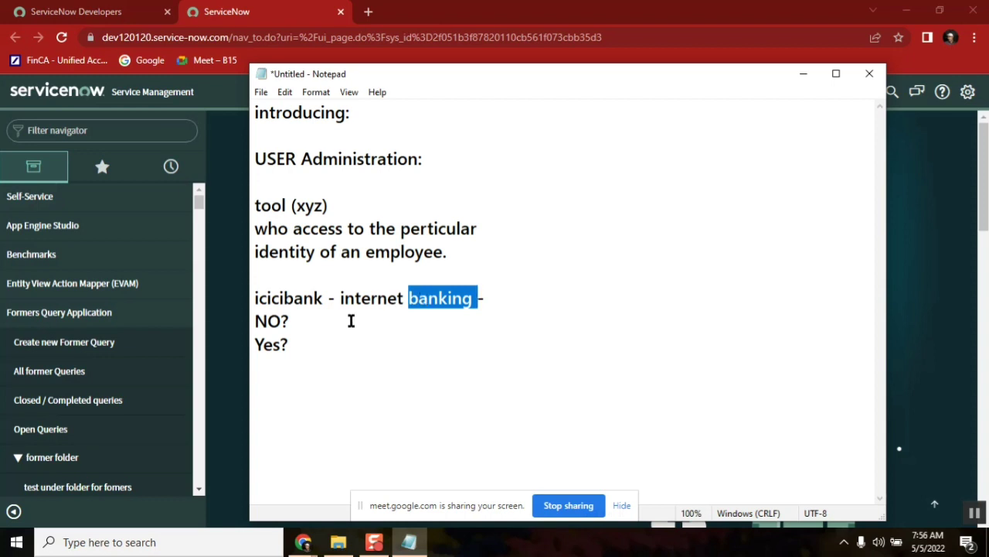
double_click(269, 321)
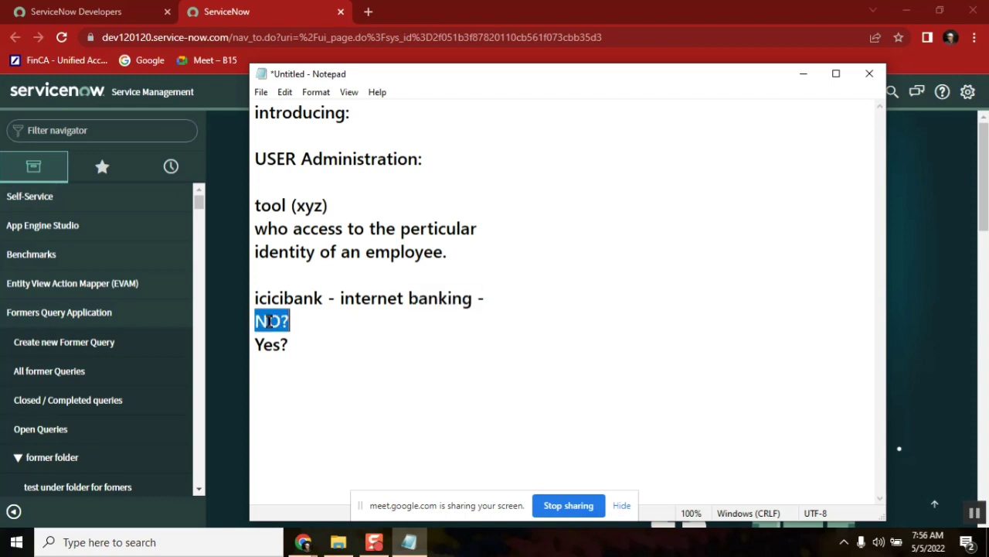
click(501, 293)
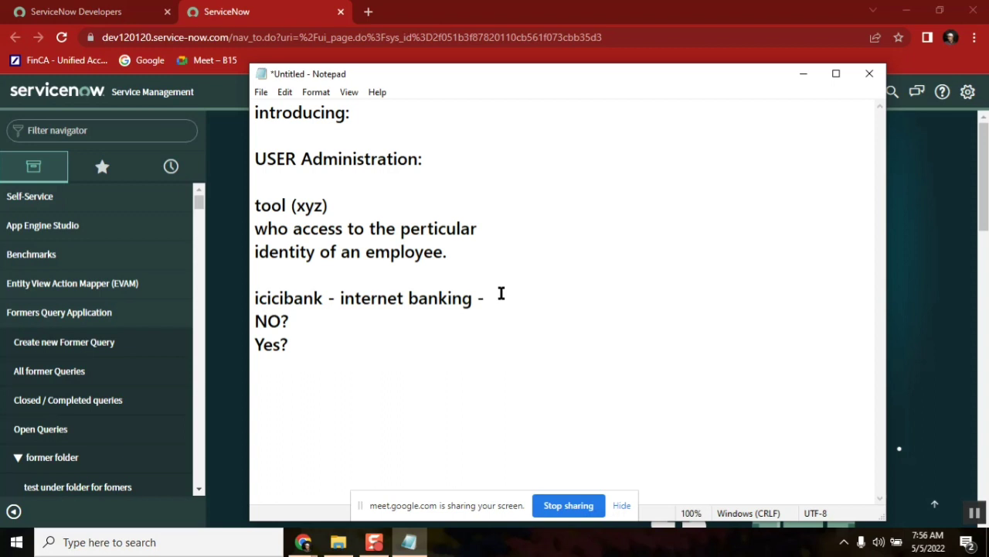
key(BackSpace)
key(BackSpace)
key(BackSpace)
double_click(264, 322)
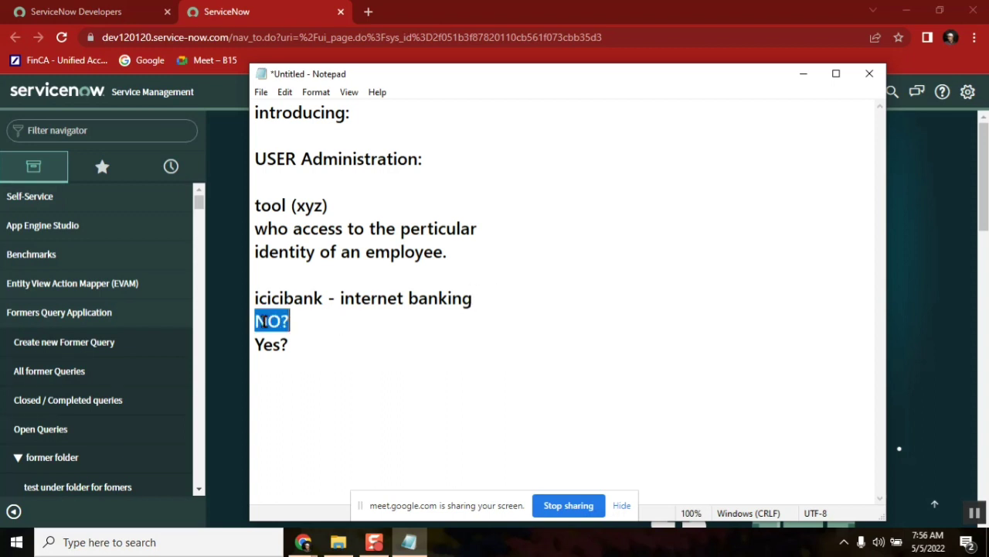
Delete the NO? text and append '- you are a user.' to the banking line
key(BackSpace)
double_click(275, 344)
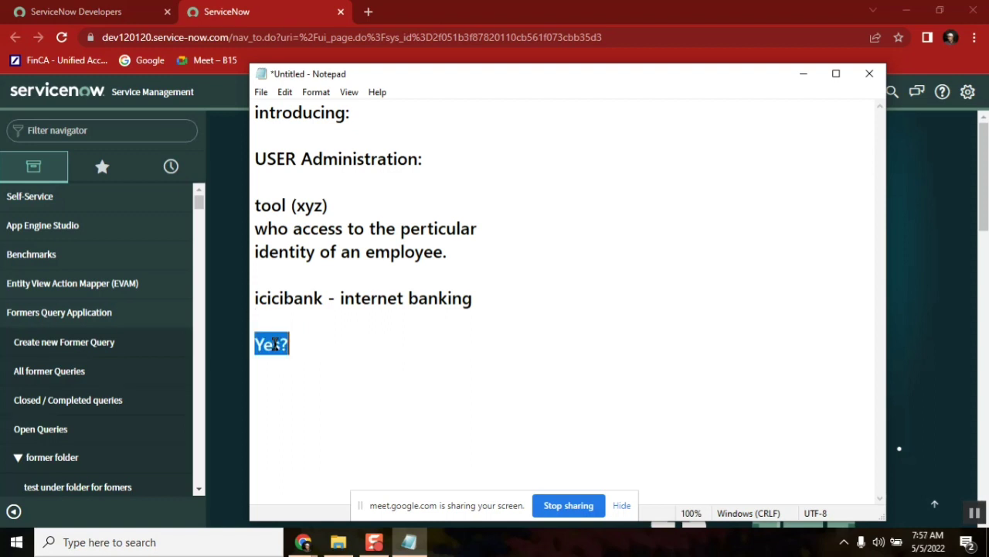
double_click(371, 296)
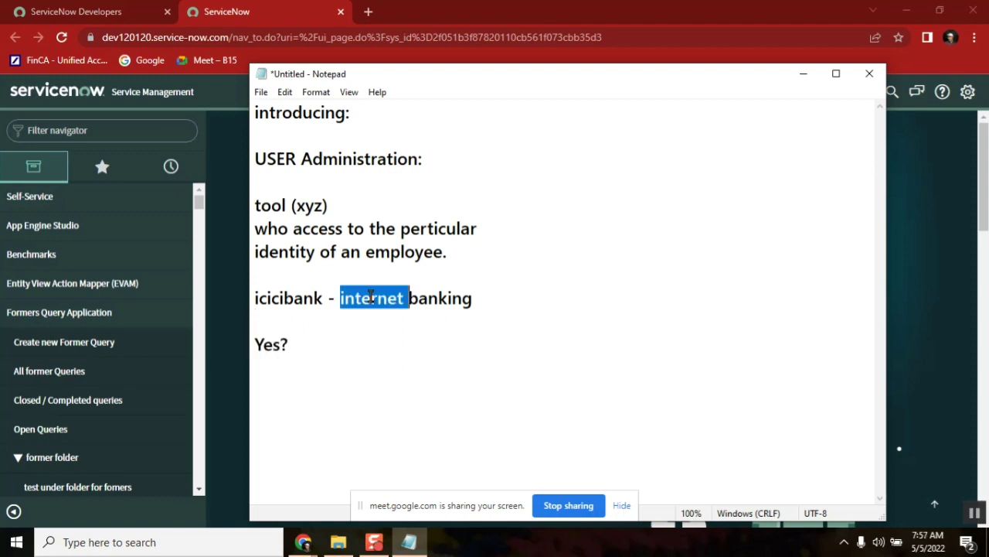
double_click(277, 297)
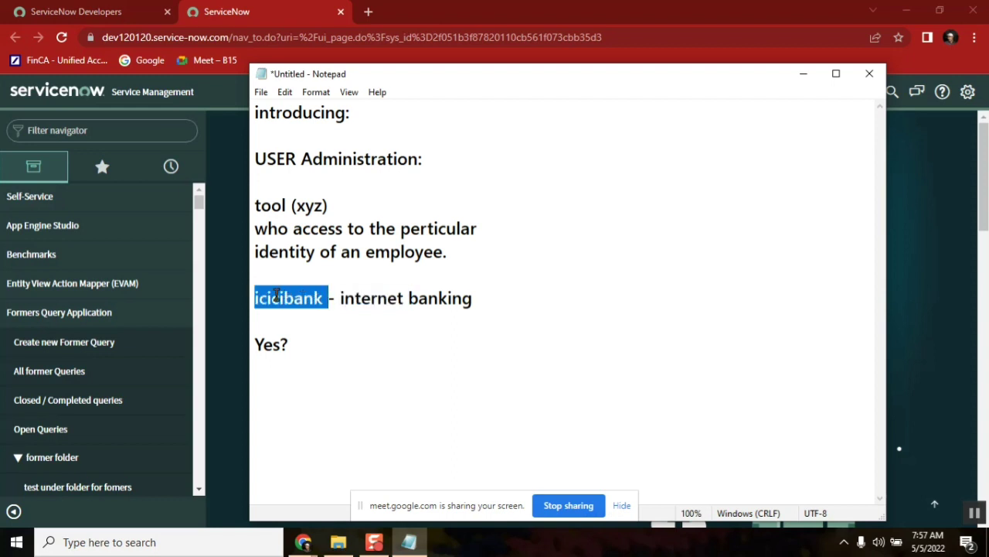
double_click(285, 297)
double_click(460, 299)
click(501, 303)
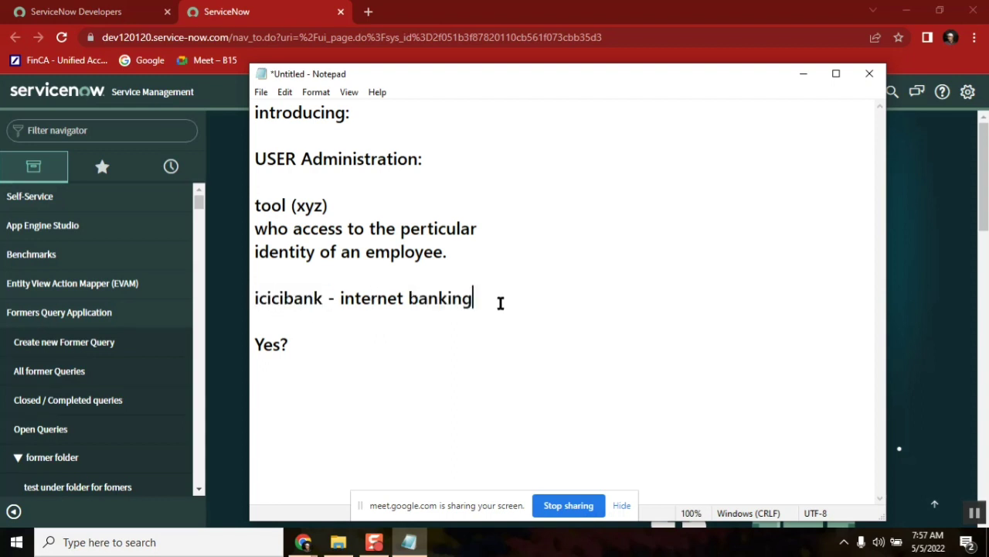
text(- you are a user)
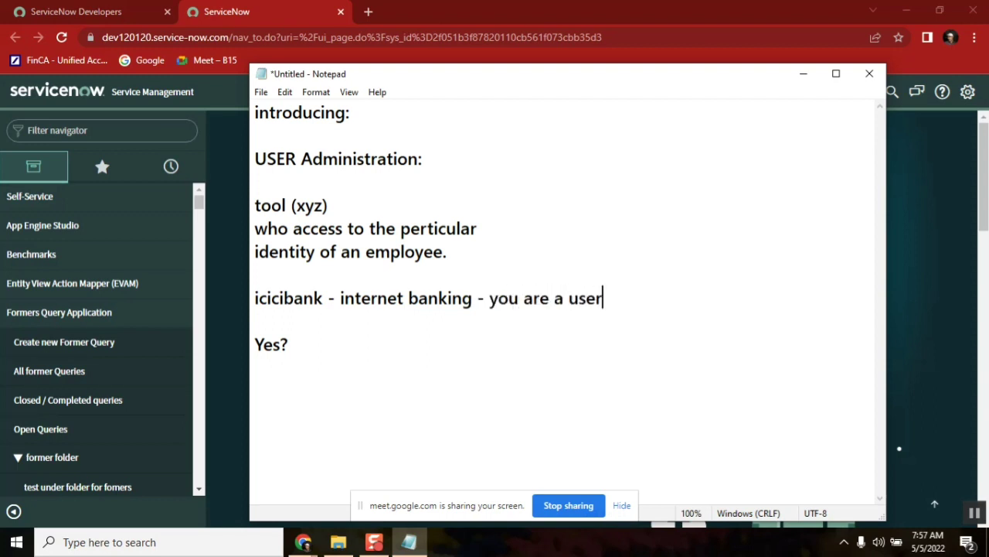
text(.)
Remove the empty line and add '100000' on a new line below Yes?
click(280, 318)
key(Delete)
double_click(300, 300)
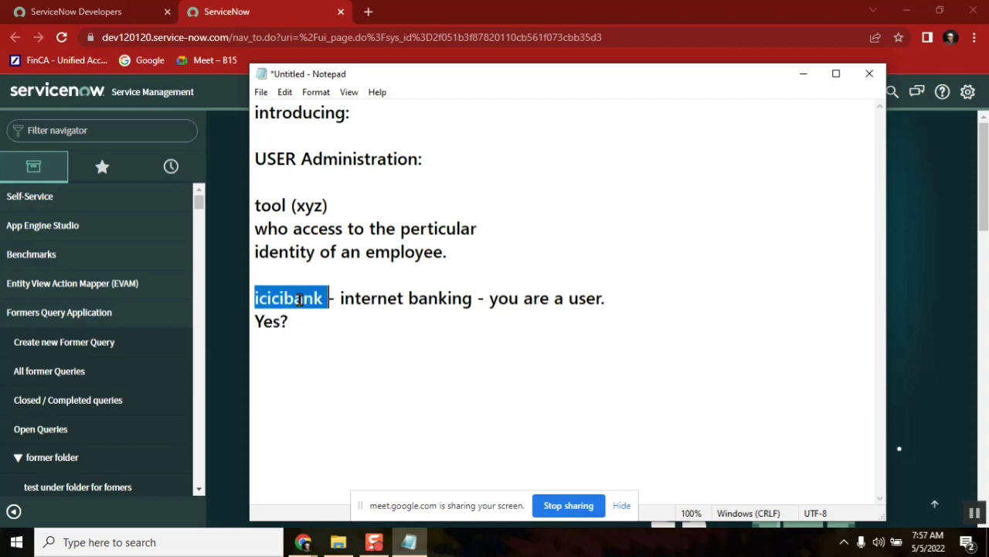
click(299, 322)
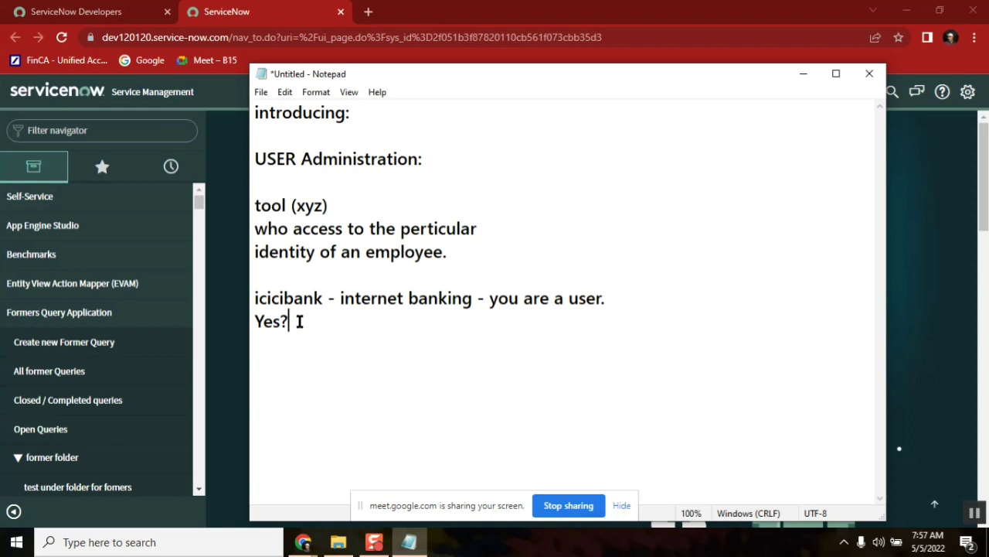
key(Return)
text(100000)
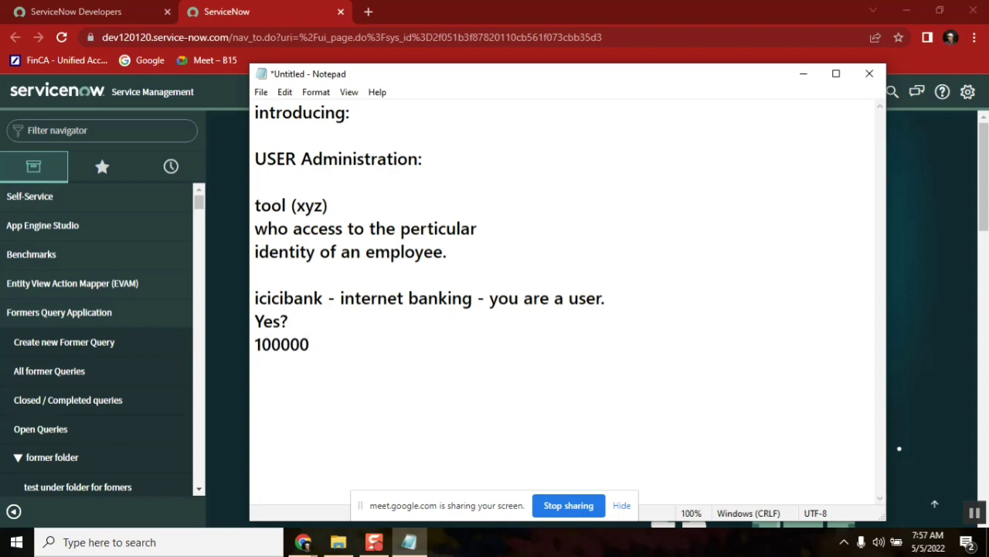
key(BackSpace)
key(shift+Home)
After 100000, type '( 91000 - customers & 3000 agent &'
double_click(269, 321)
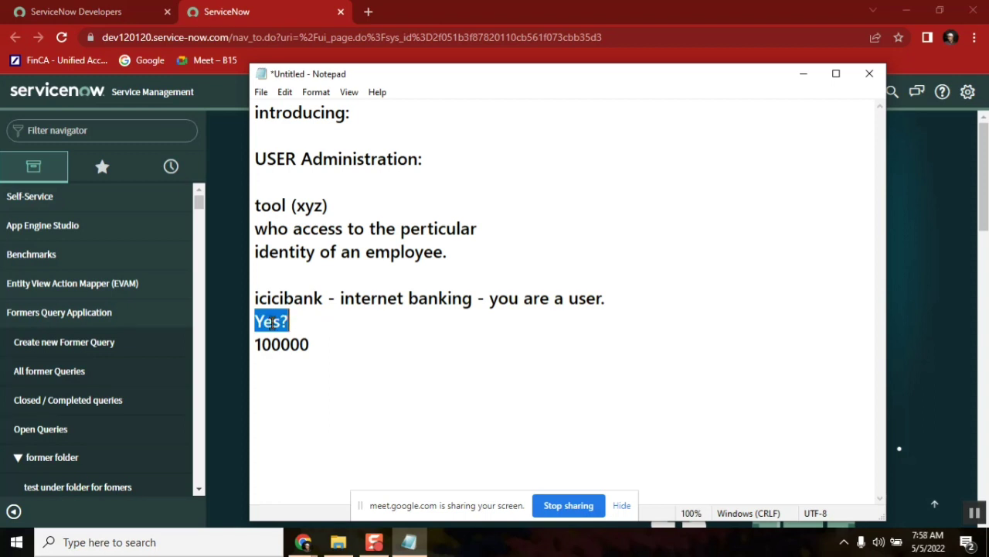
click(337, 340)
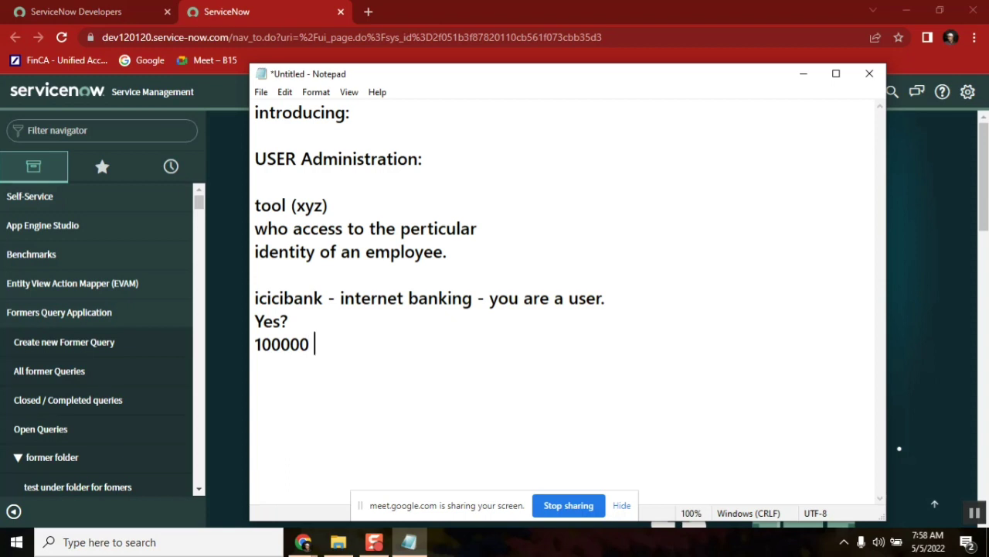
text(( 91000 - )
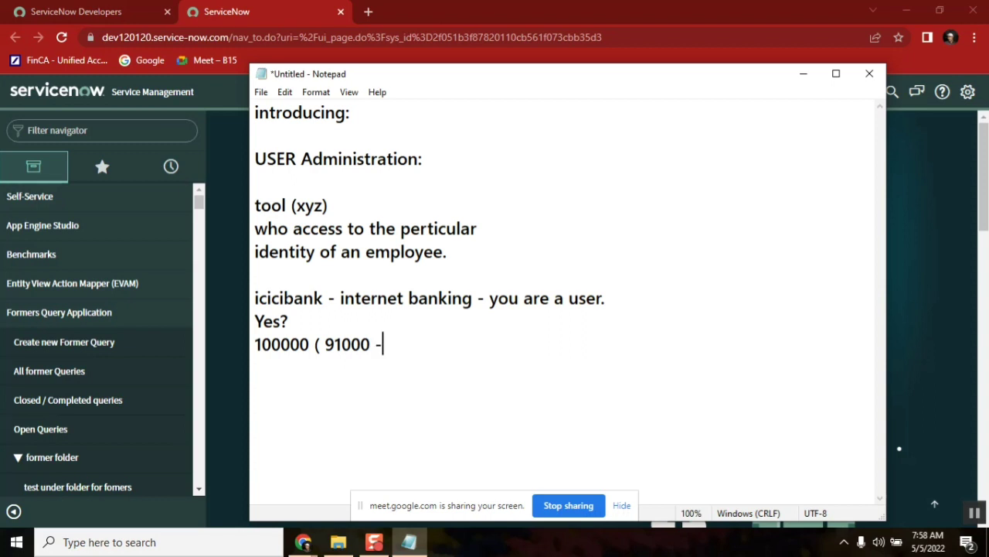
text(customer)
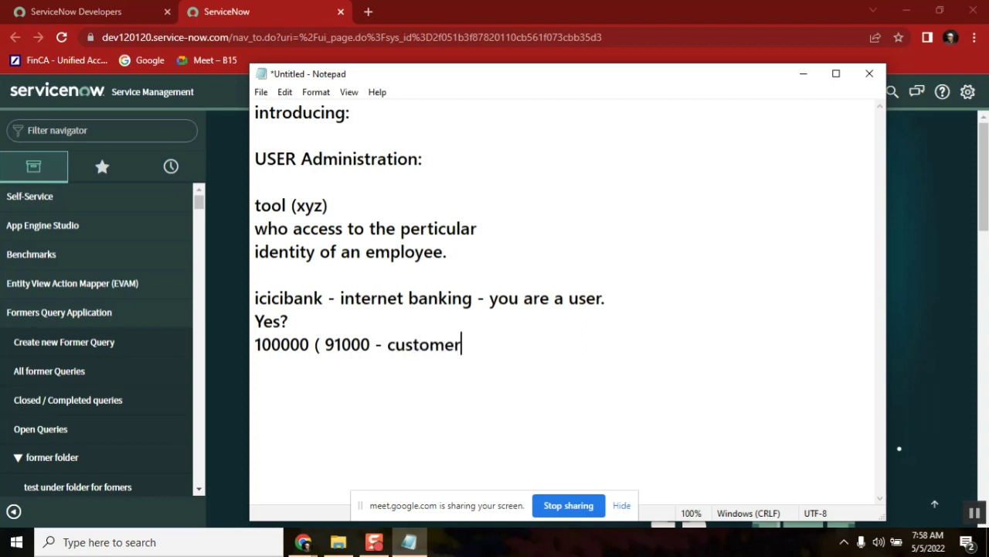
text(s))
key(BackSpace)
text(& 3000)
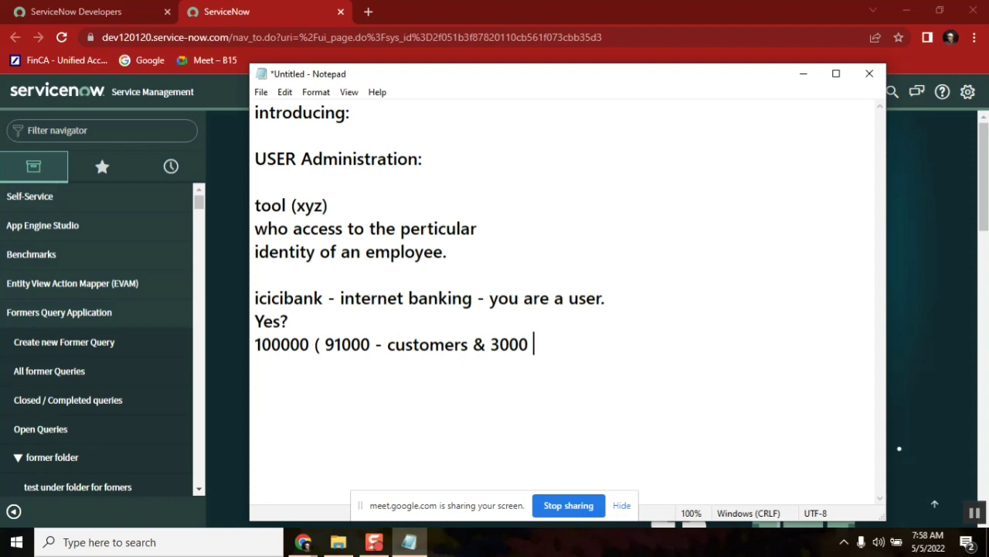
text( agent)
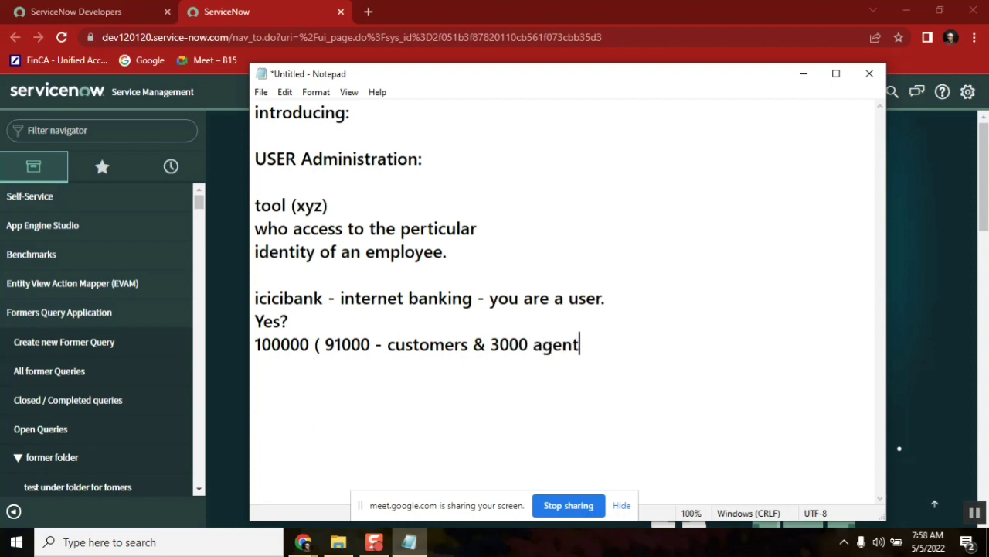
double_click(568, 346)
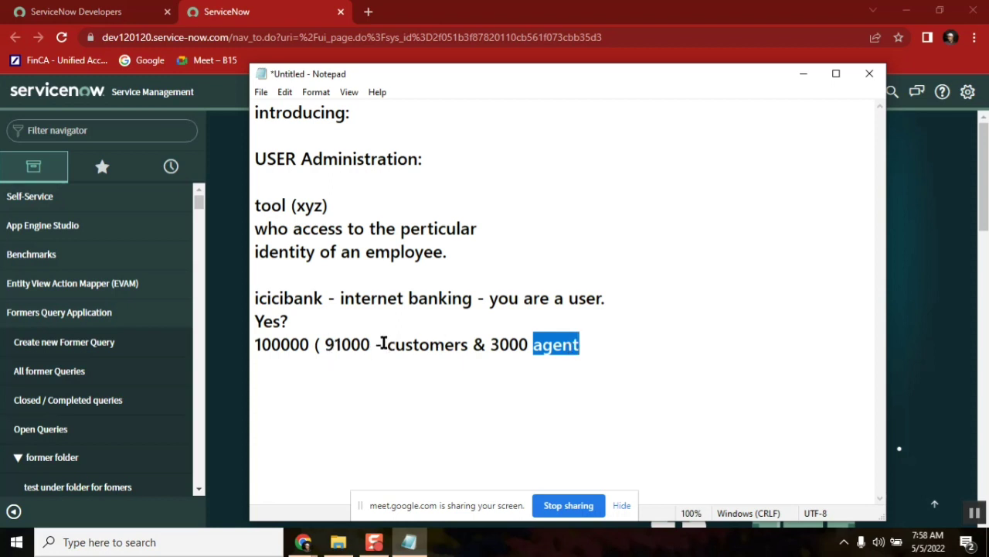
double_click(415, 346)
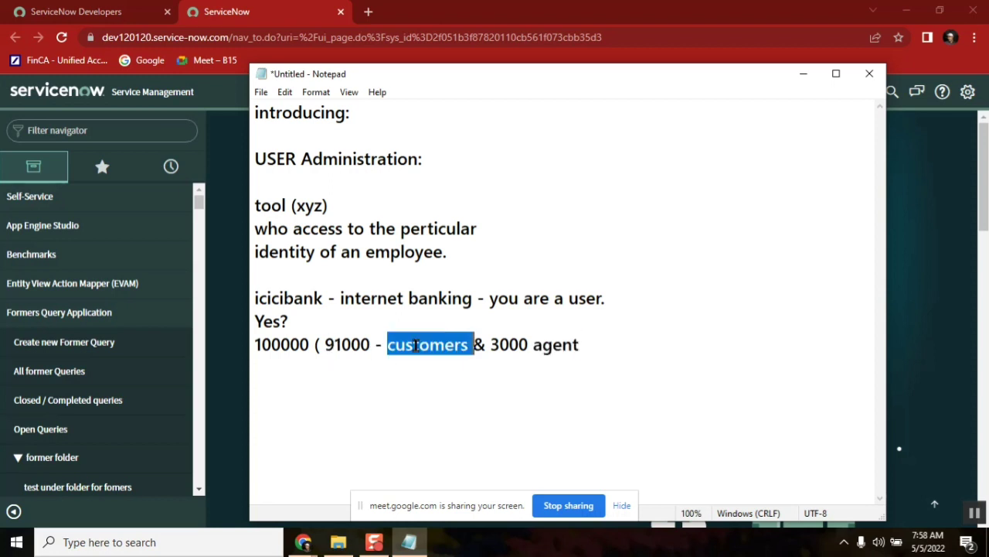
click(530, 346)
click(589, 344)
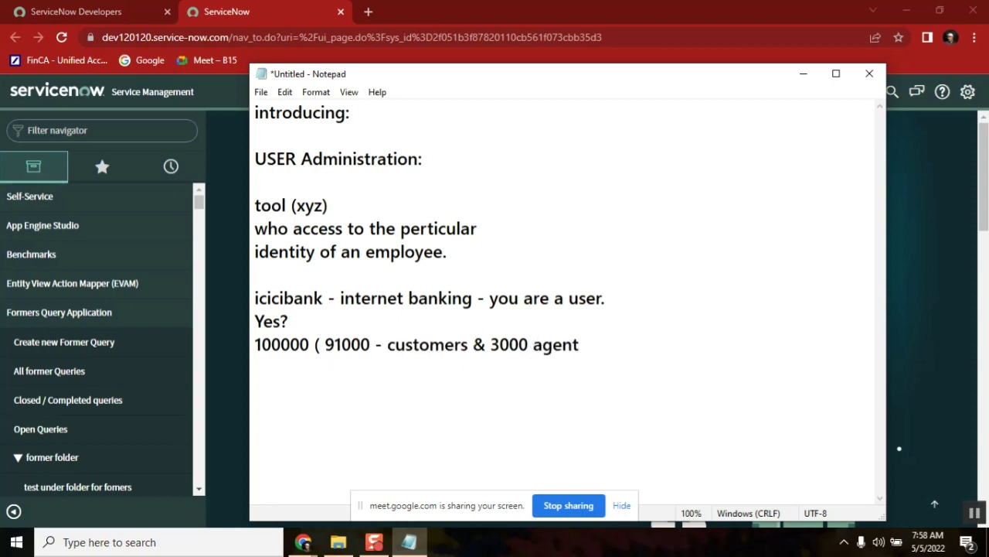
text(&)
Finish the breakdown with '2000 bm & 4000)'
double_click(336, 343)
click(509, 342)
click(635, 352)
text(2000)
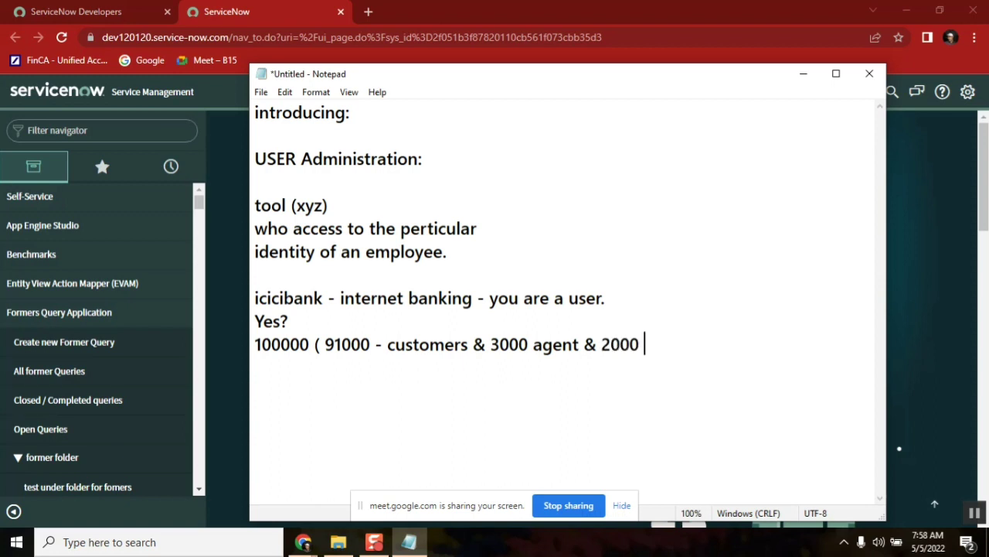
text( bm &)
double_click(509, 344)
double_click(609, 343)
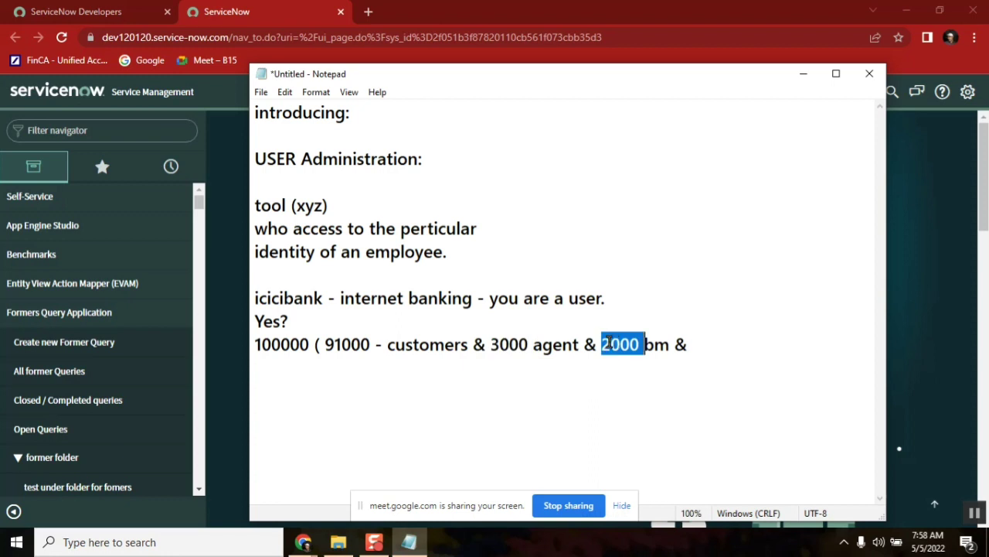
click(353, 345)
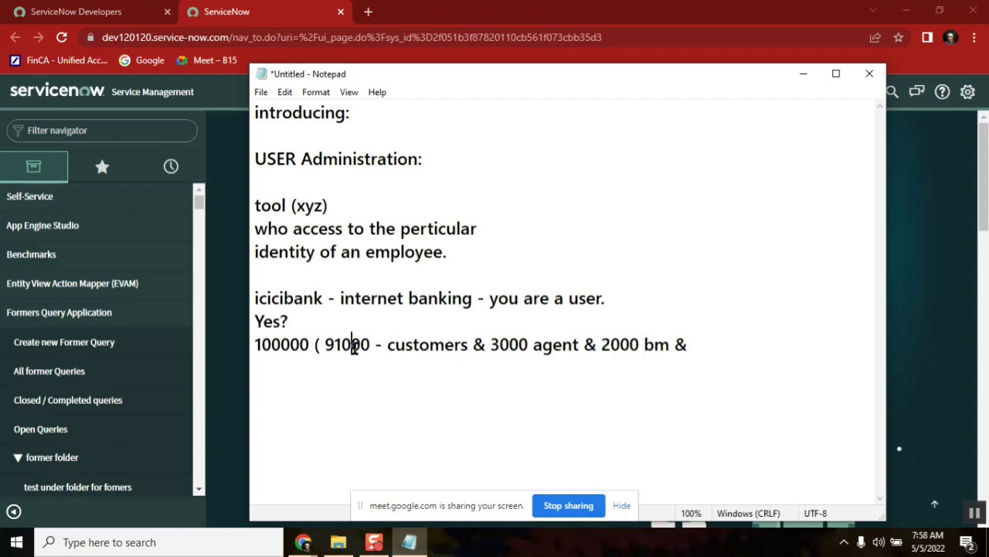
click(734, 341)
text(4000)
key(BackSpace)
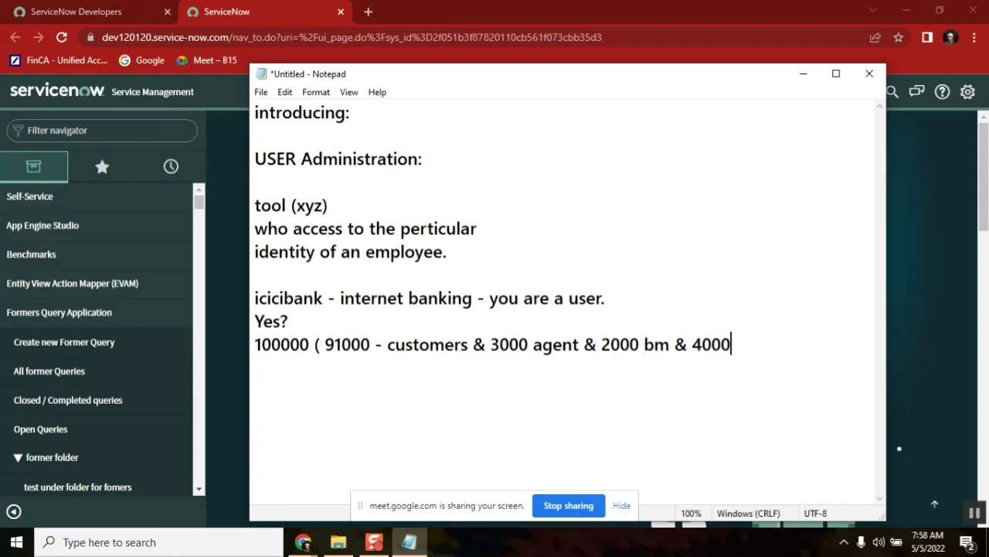
text())
Review the icicibank line and 91000 breakdown, then switch to the browser
shift+click(314, 344)
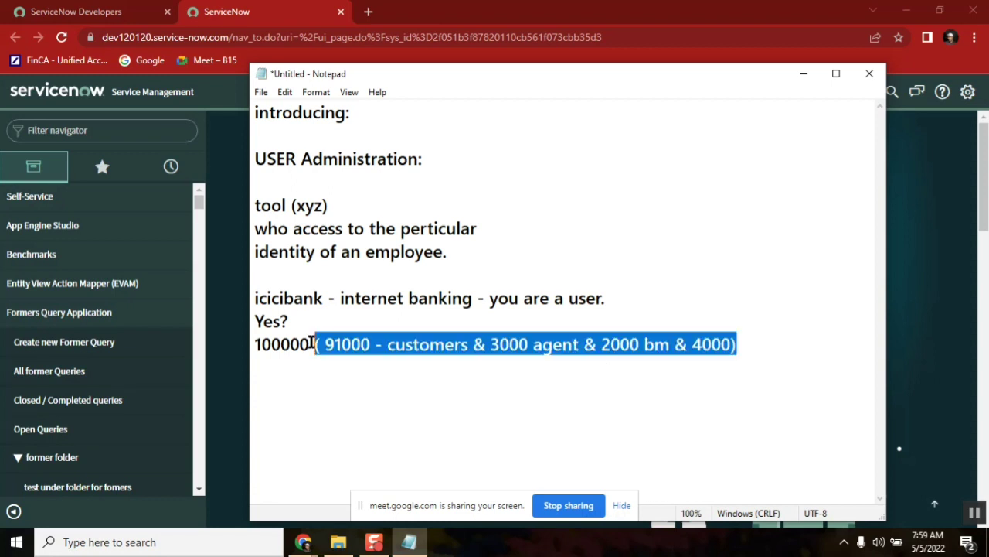
double_click(277, 298)
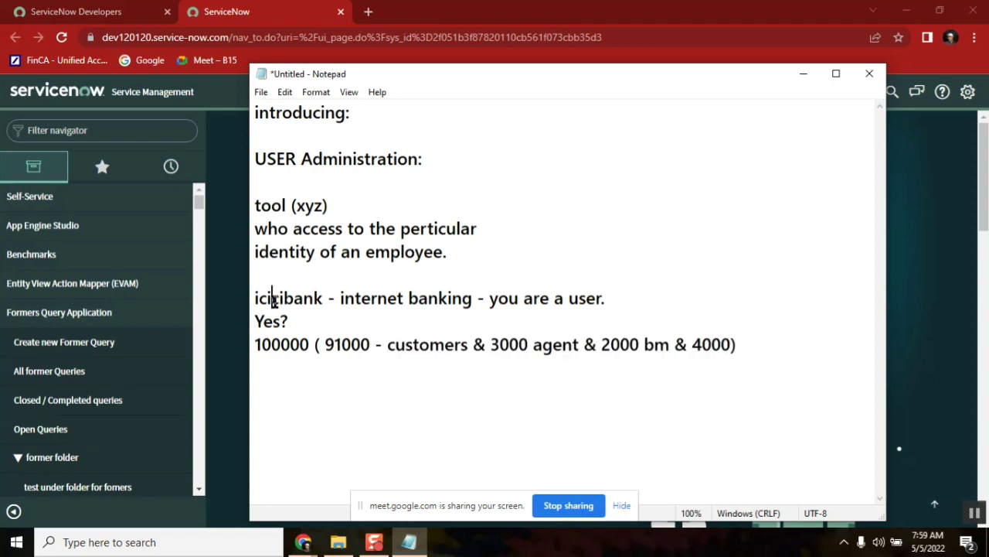
double_click(345, 344)
double_click(380, 303)
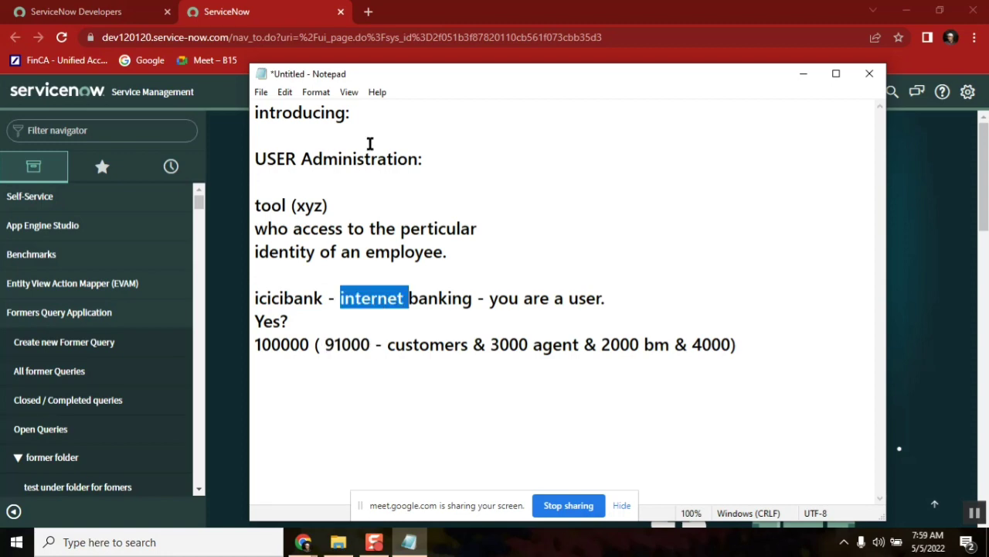
click(369, 15)
Load icicibank.com in a new Chrome tab while checking the icicibank and 91000 notes
click(368, 11)
text(inc)
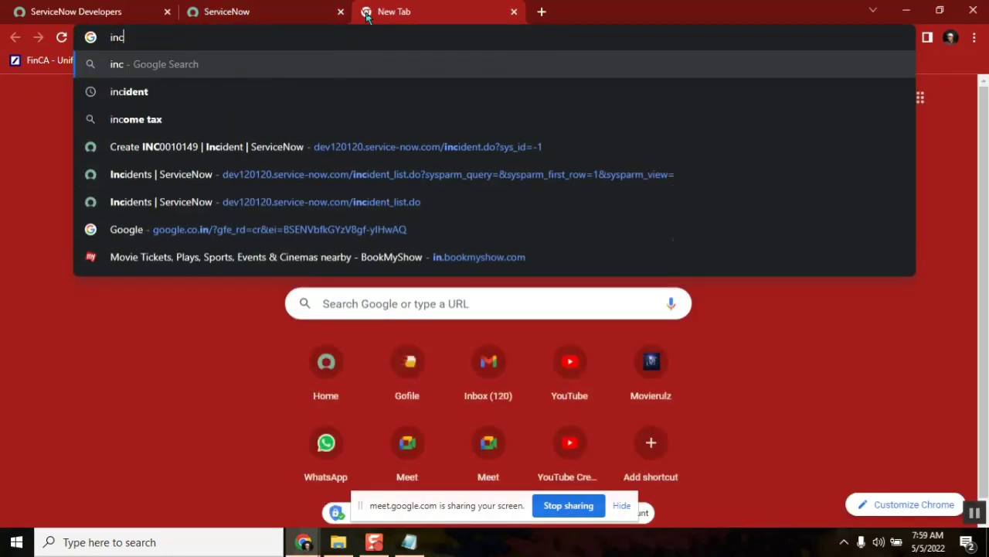
key(BackSpace)
key(BackSpace)
text(cic)
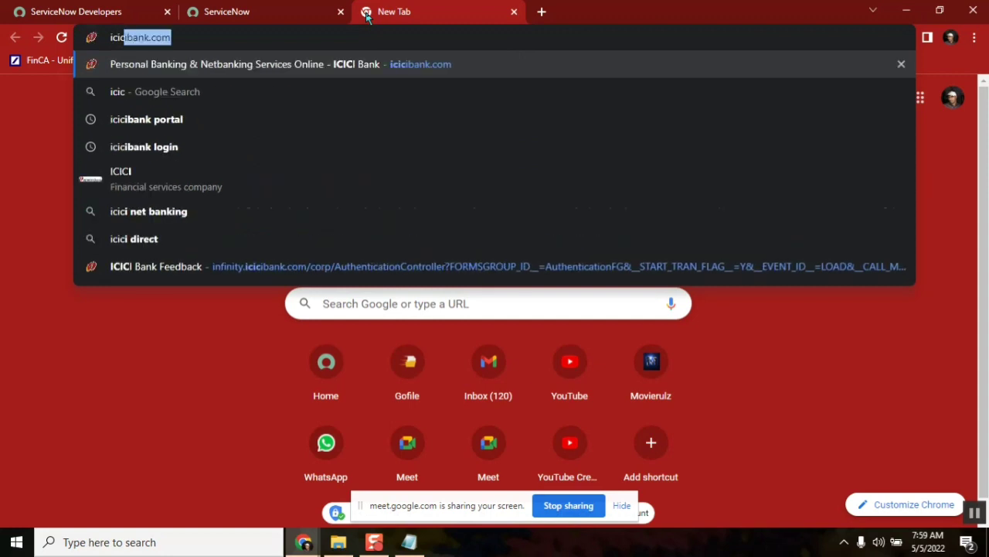
key(Return)
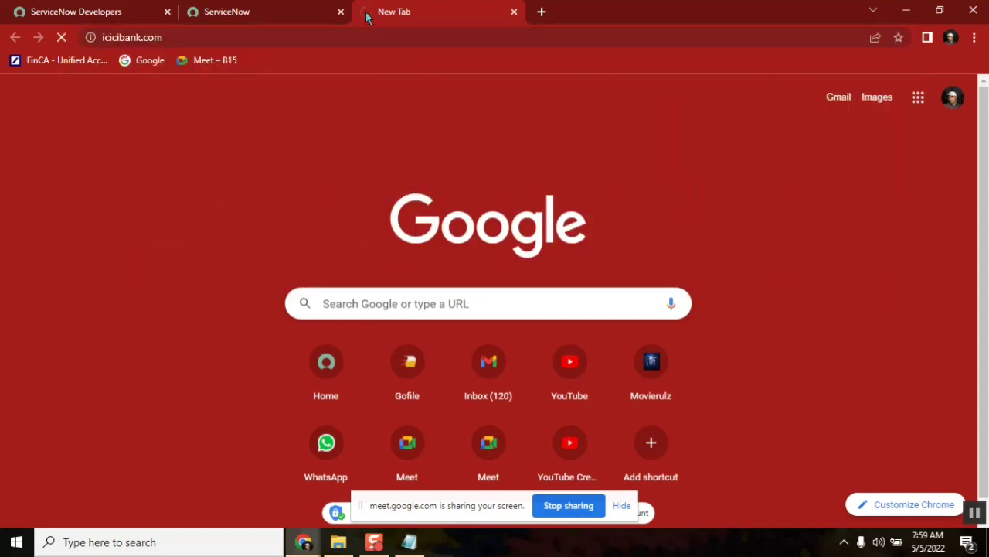
click(267, 12)
click(418, 18)
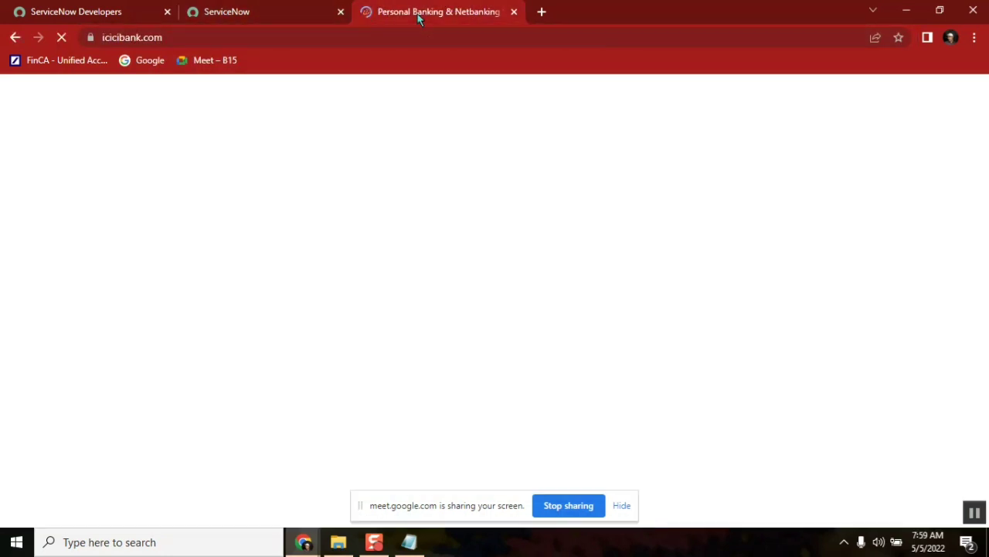
click(409, 542)
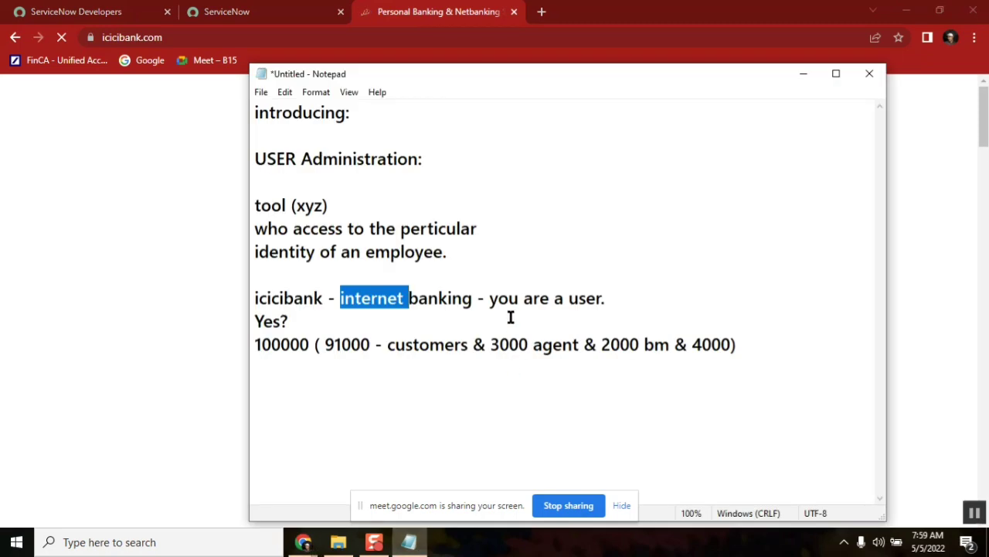
click(334, 291)
double_click(293, 298)
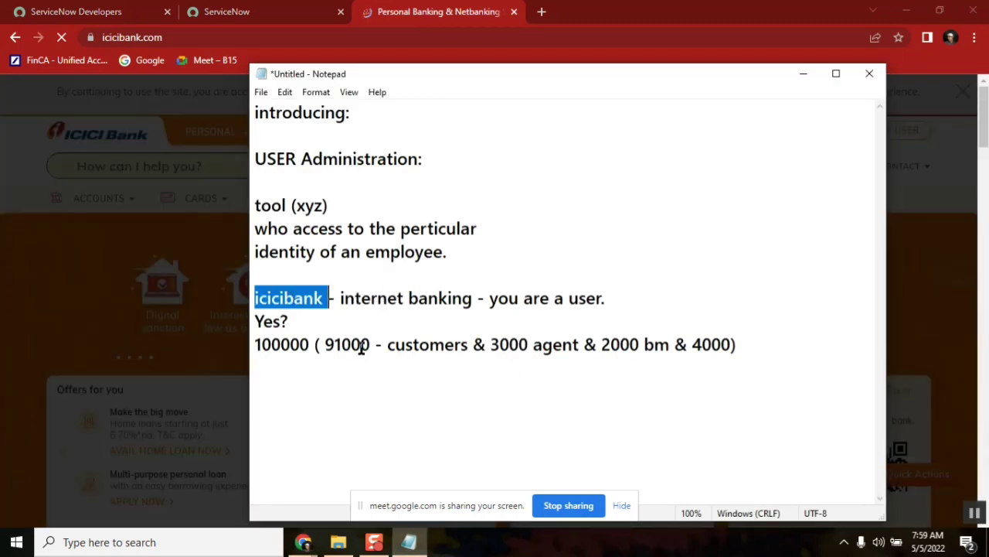
double_click(341, 344)
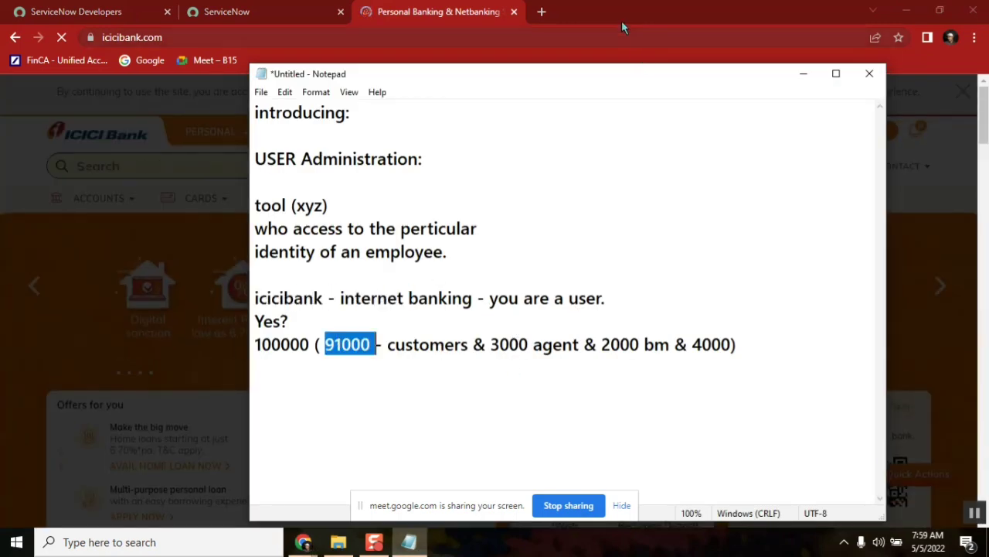
Dismiss the notifications popup, open ICICI's Internet Banking login page, then return to Notepad
click(622, 28)
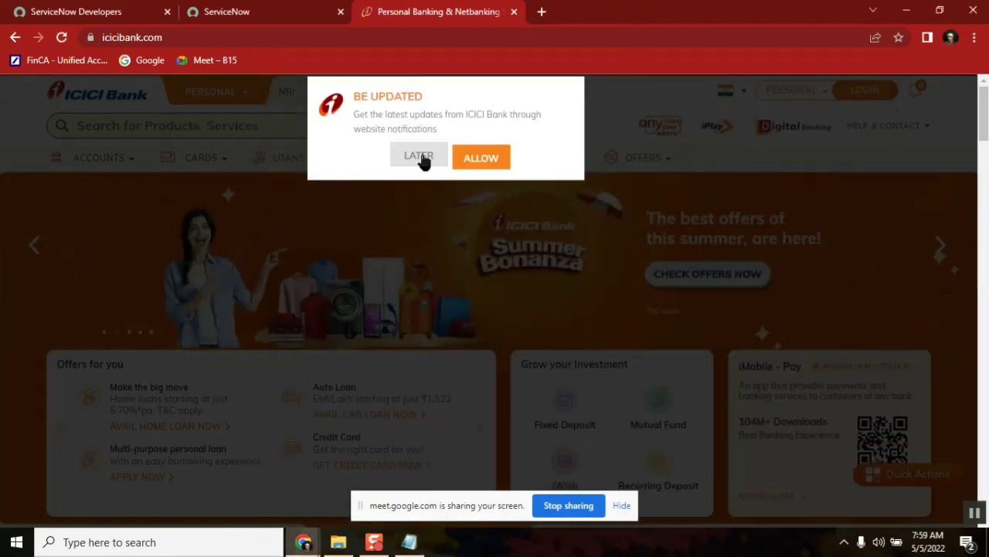
click(418, 157)
click(863, 91)
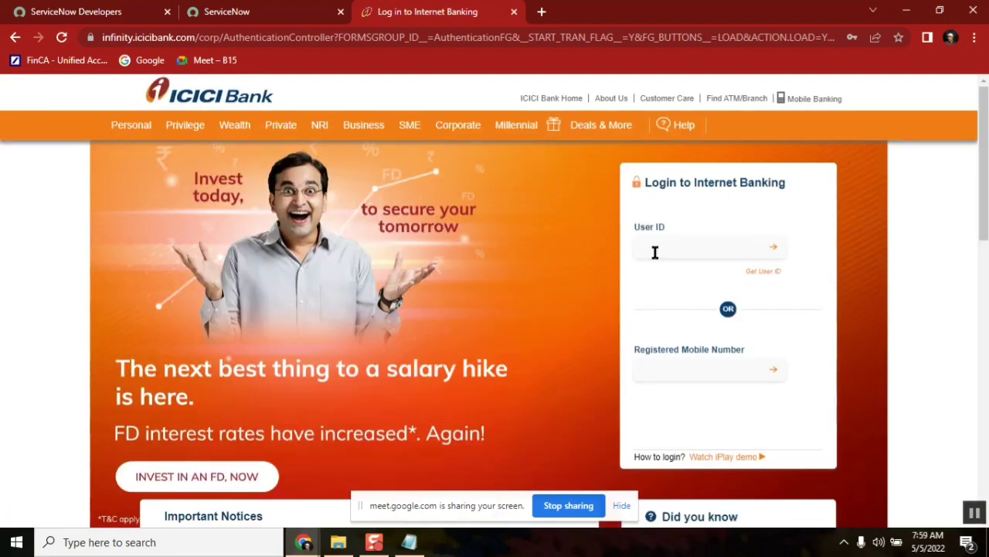
click(654, 252)
double_click(647, 208)
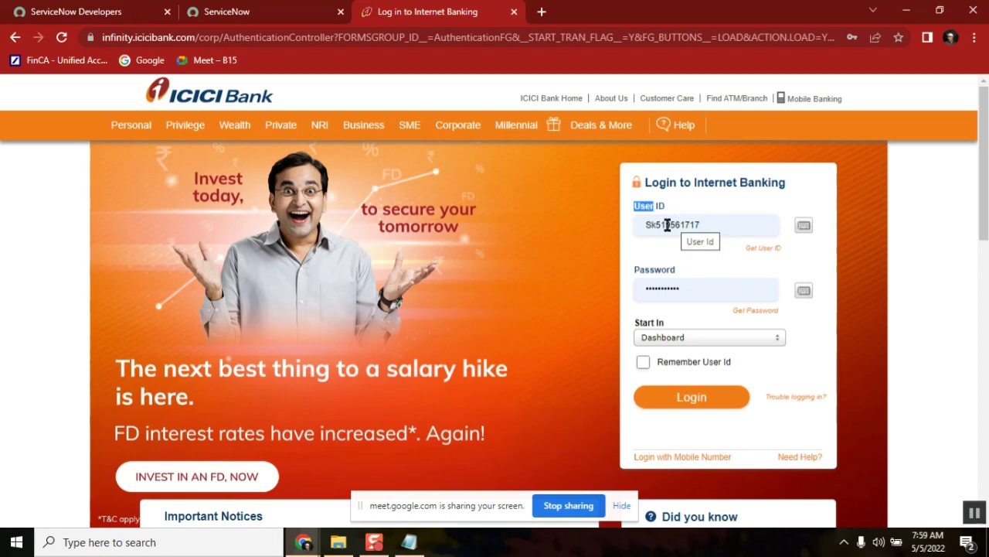
click(408, 543)
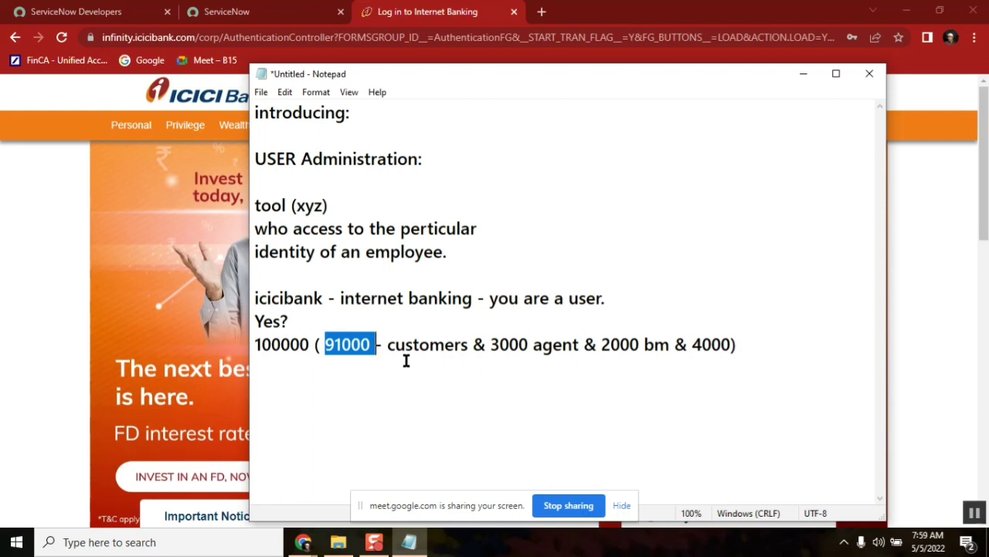
Close the Internet Banking tab and bring the Notepad notes forward
double_click(281, 299)
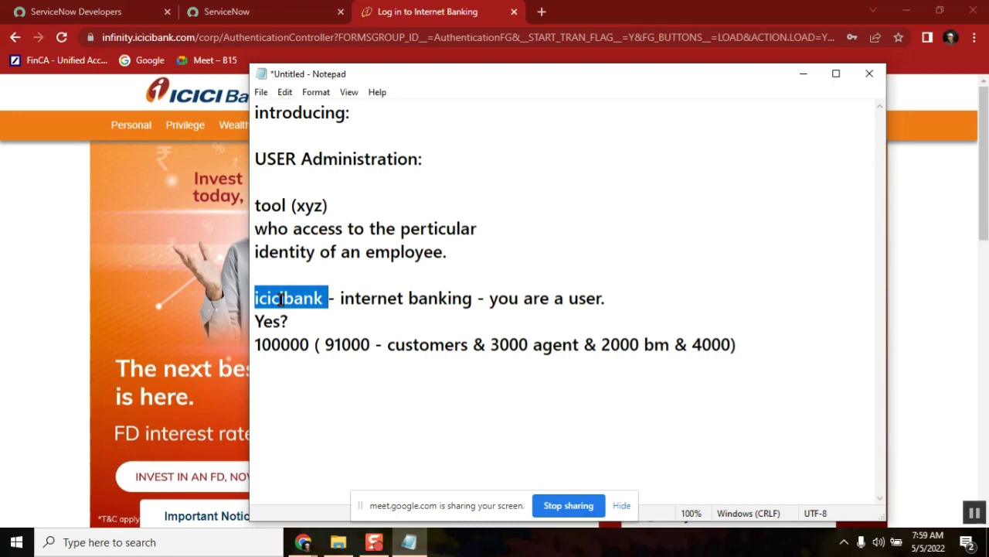
click(514, 14)
mouse_move(409, 547)
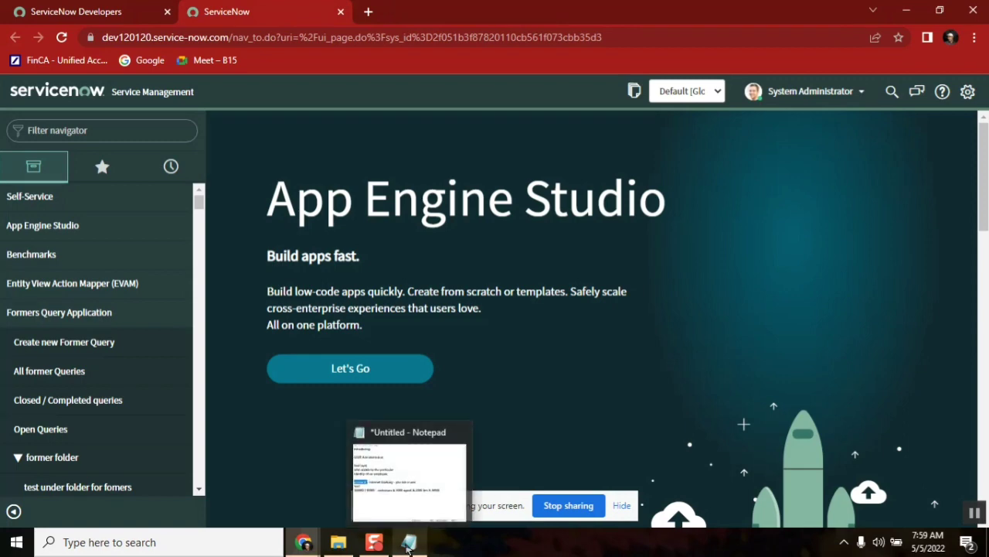
click(419, 477)
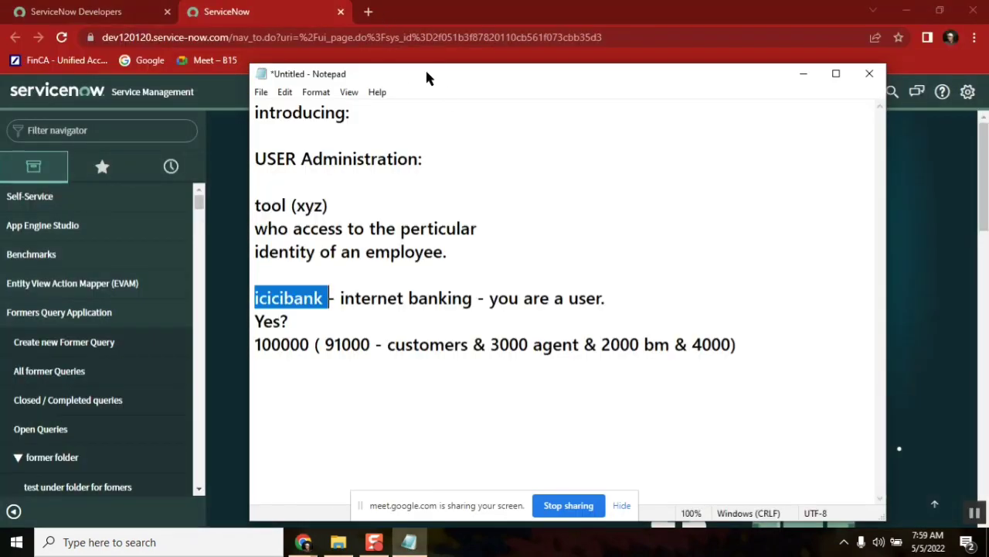
click(315, 374)
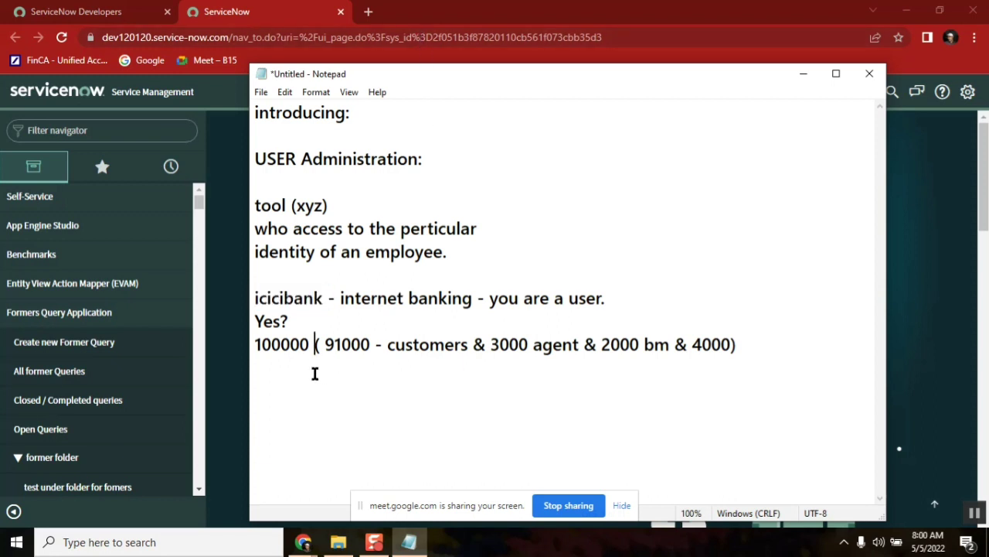
Add a 'swiggy -' line below the 4000) breakdown line
click(765, 343)
key(Return)
text(Re)
click(378, 296)
click(293, 395)
key(BackSpace)
key(BackSpace)
text(swiggy -)
double_click(279, 392)
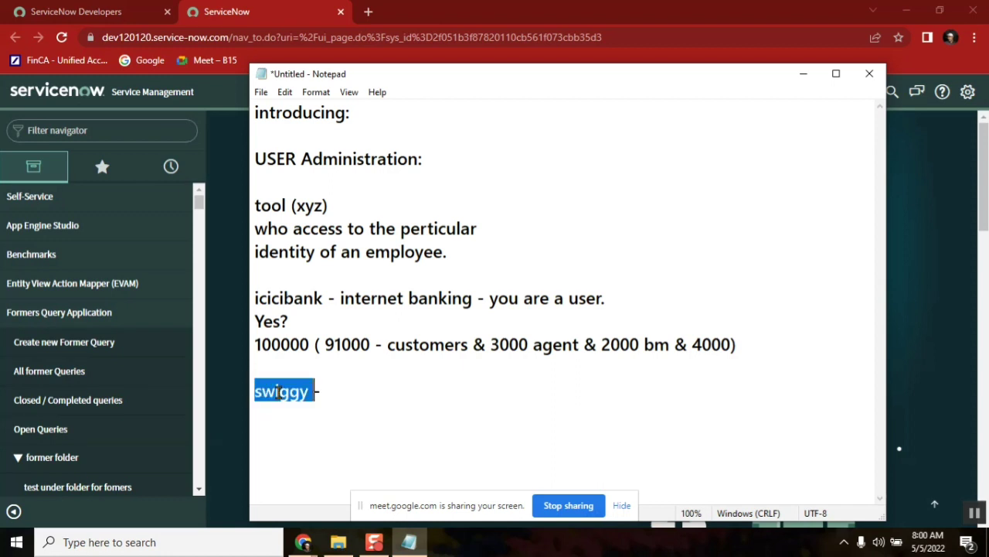
Under 'swiggy -', add a 'name' line and start a 'phone' line
click(369, 390)
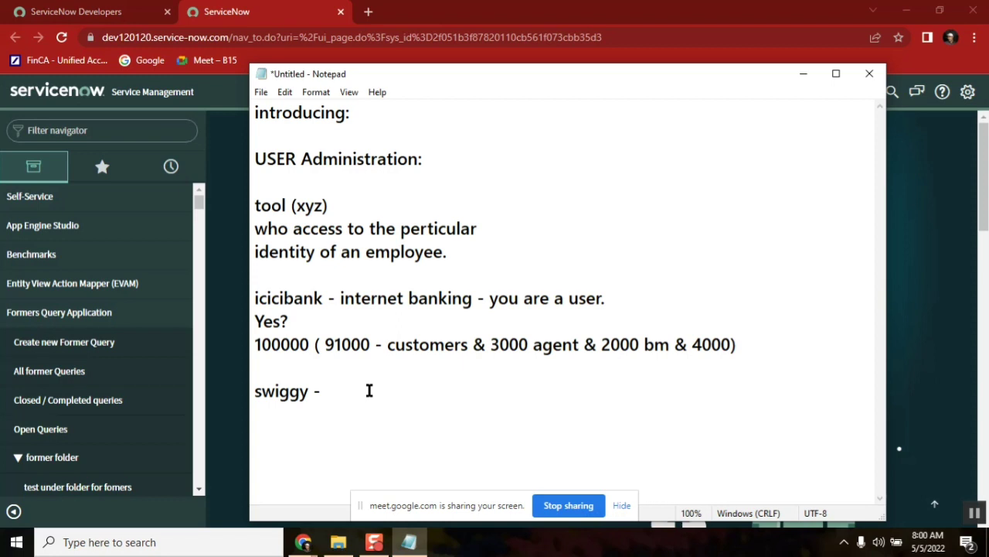
key(Return)
text(first)
key(Return)
key(BackSpace)
key(BackSpace)
key(BackSpace)
key(BackSpace)
key(BackSpace)
key(BackSpace)
text(name)
key(Return)
text(phone)
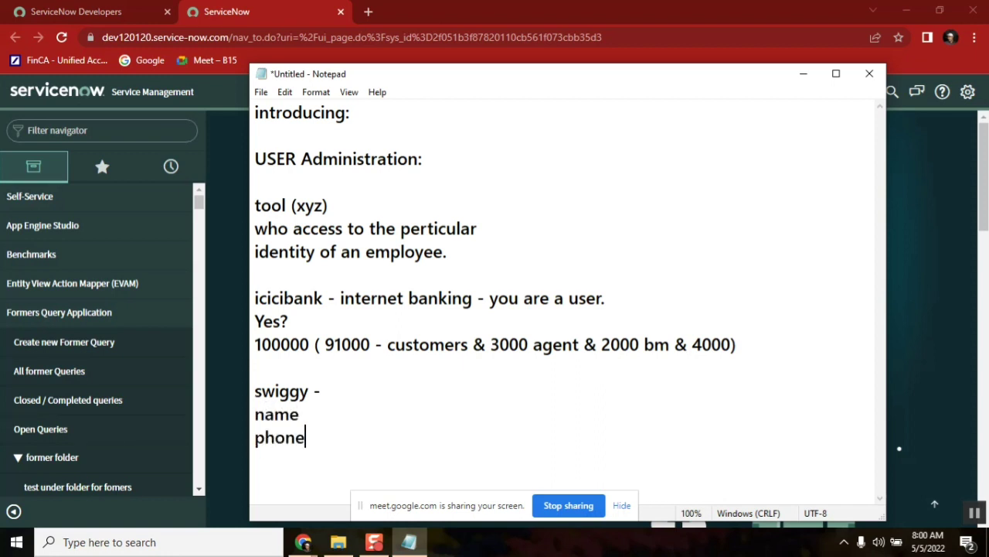
Complete the phone line as 'phone - otp'
double_click(287, 444)
click(323, 439)
text(-)
double_click(261, 418)
double_click(282, 394)
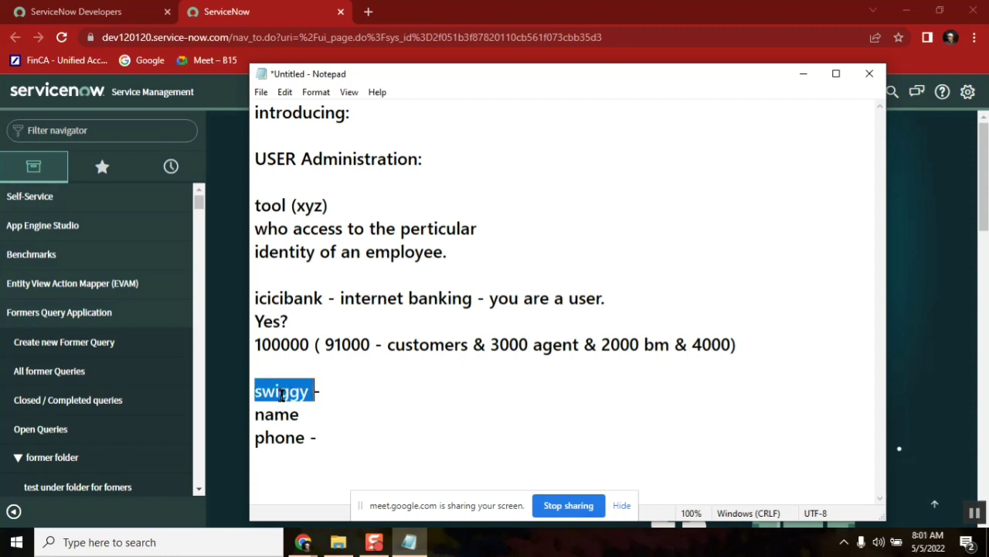
click(347, 439)
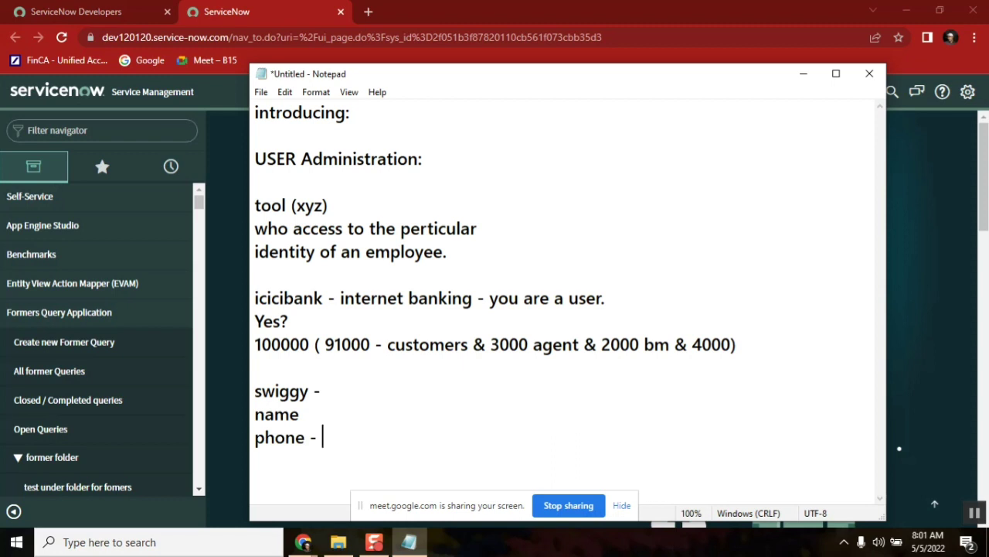
text(otp)
Review the swiggy, name and phone entries, then add blank lines below them
double_click(338, 439)
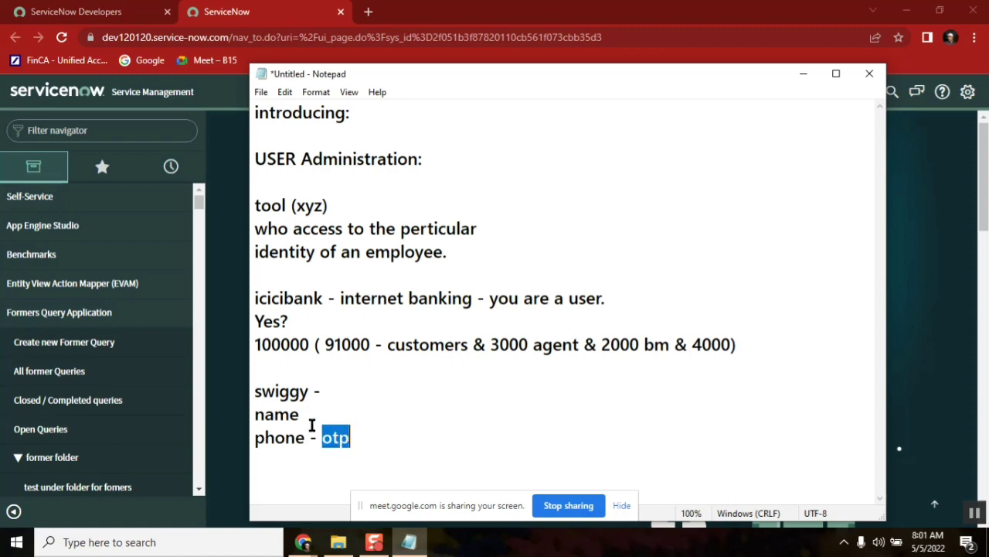
double_click(272, 416)
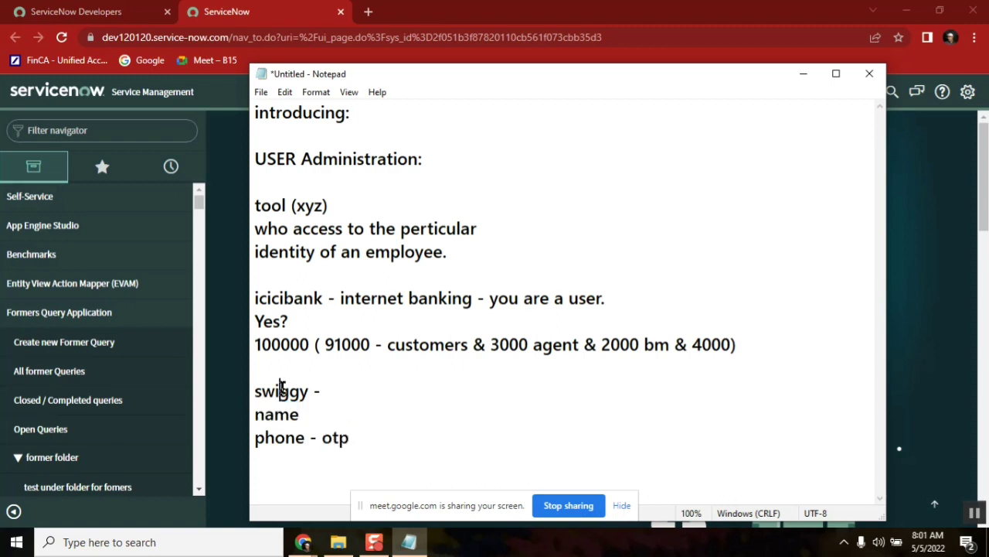
double_click(280, 391)
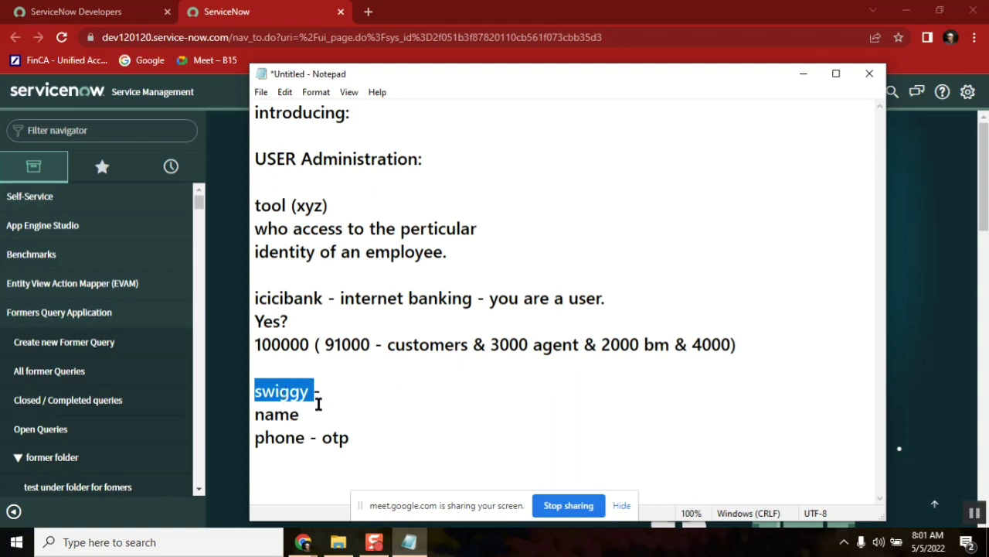
double_click(273, 415)
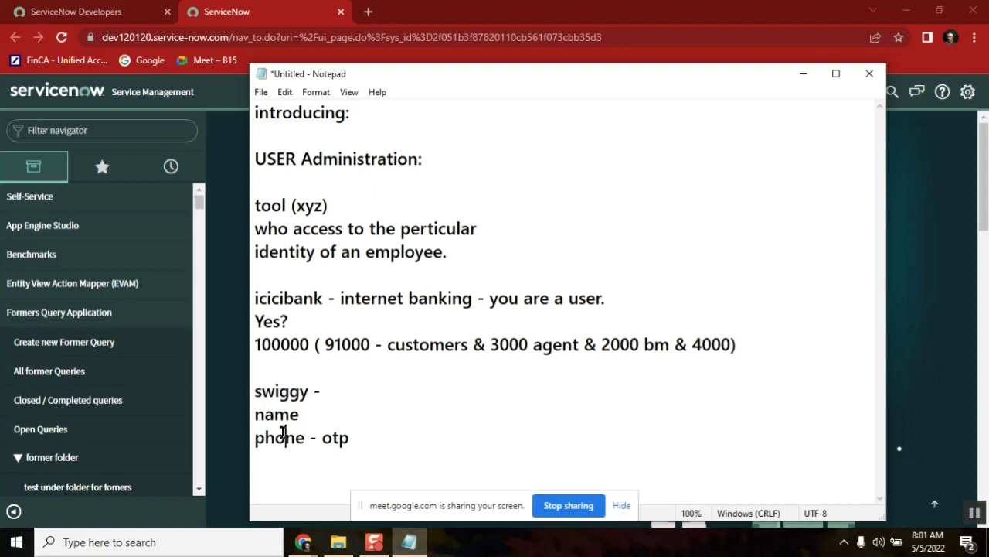
double_click(282, 437)
double_click(281, 389)
click(346, 405)
double_click(278, 390)
double_click(282, 414)
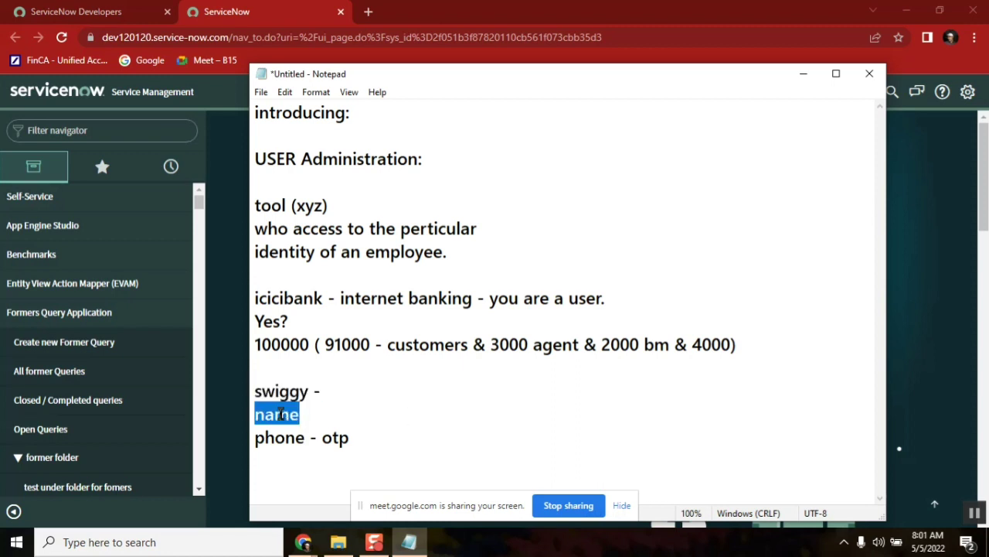
click(358, 431)
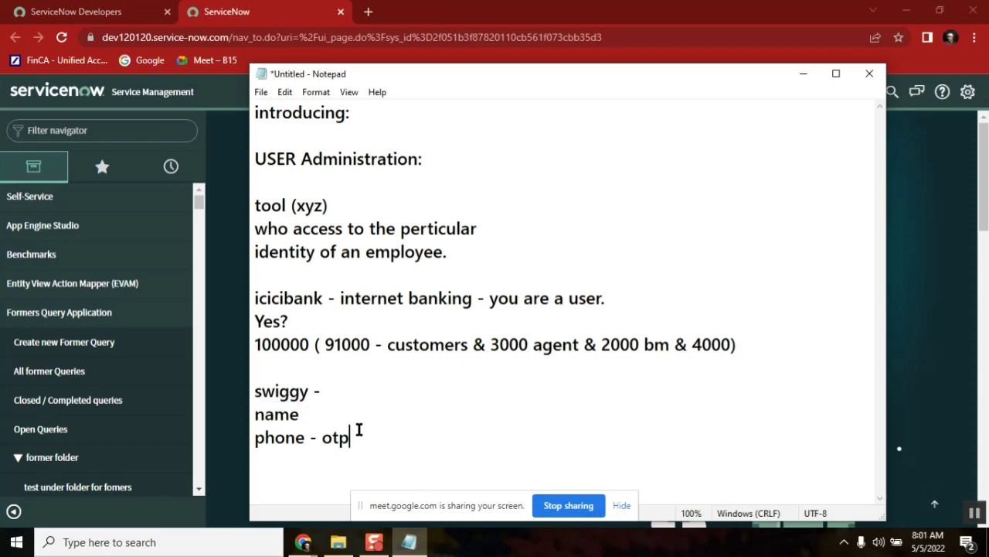
key(Return)
key(Return)
key(Return)
key(Return)
key(Return)
key(Return)
key(Return)
key(Return)
key(Return)
key(Return)
key(Return)
key(Return)
key(Return)
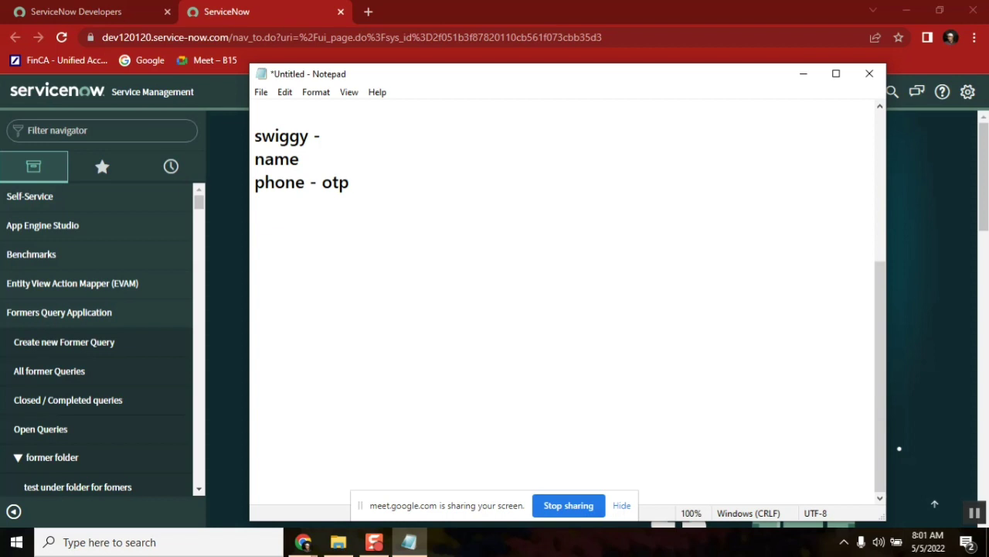
click(387, 144)
scroll(387, 145, up, 2)
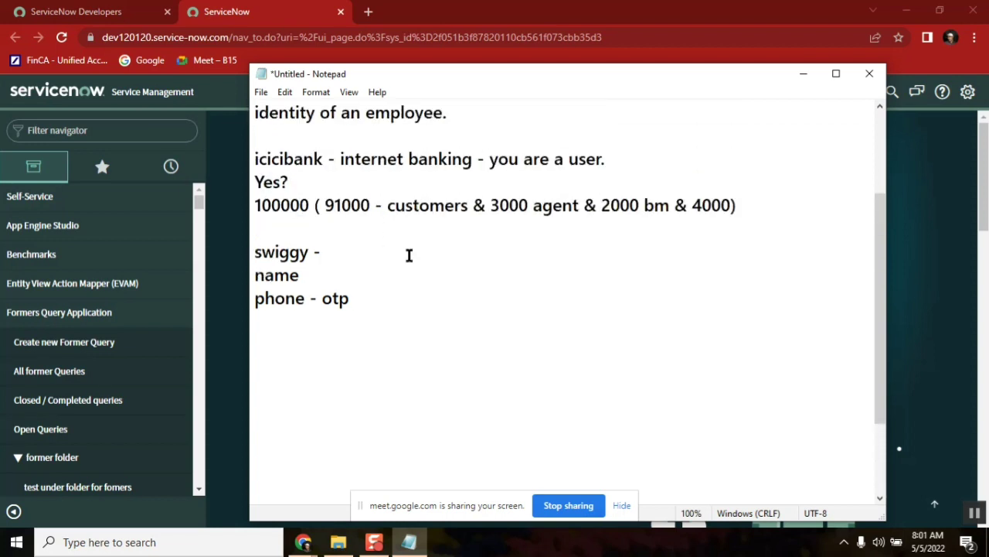
double_click(279, 253)
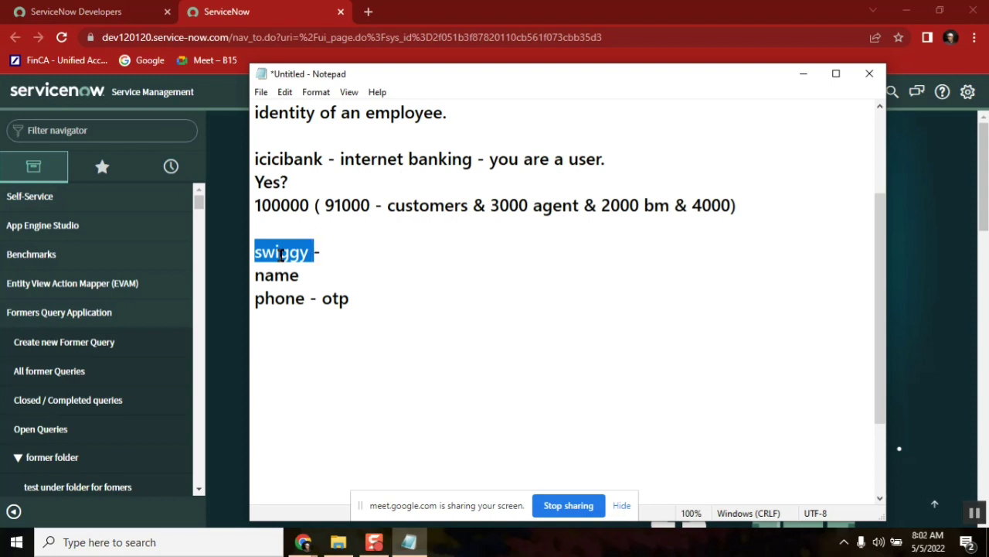
double_click(287, 276)
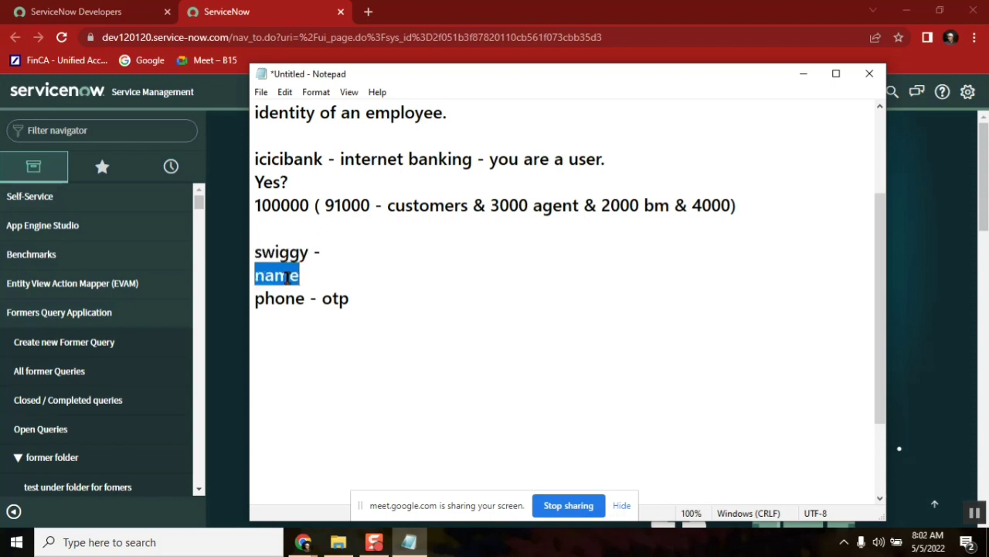
click(386, 160)
double_click(587, 160)
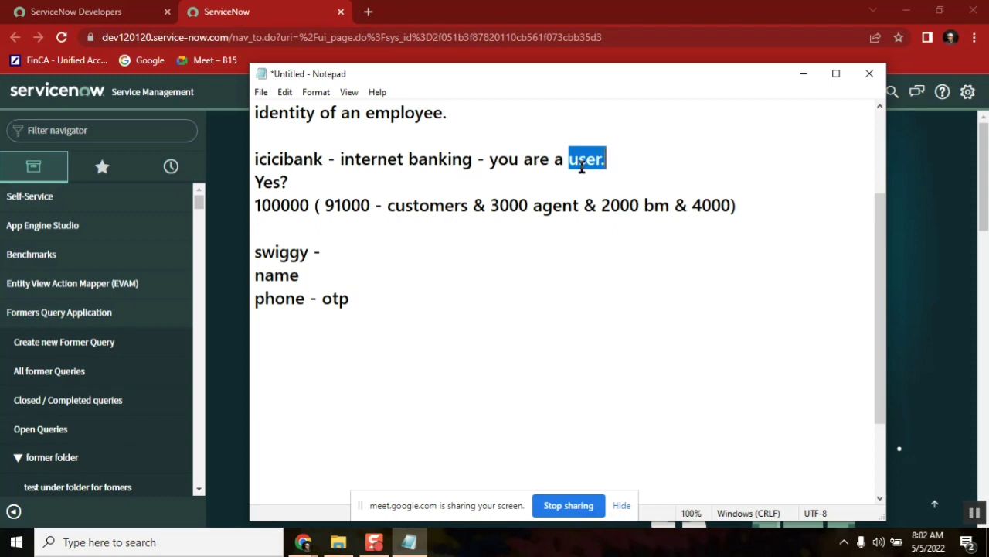
click(361, 163)
double_click(361, 164)
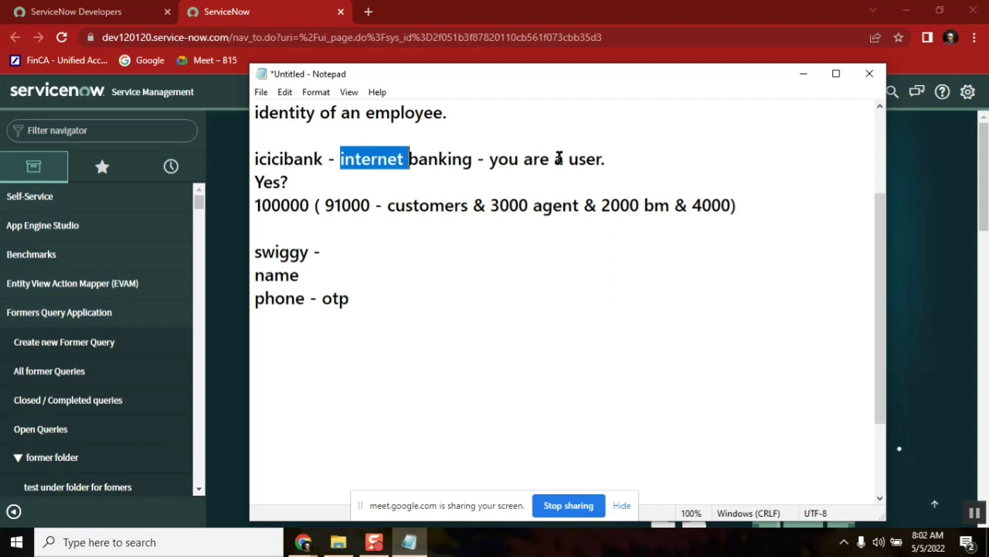
double_click(582, 160)
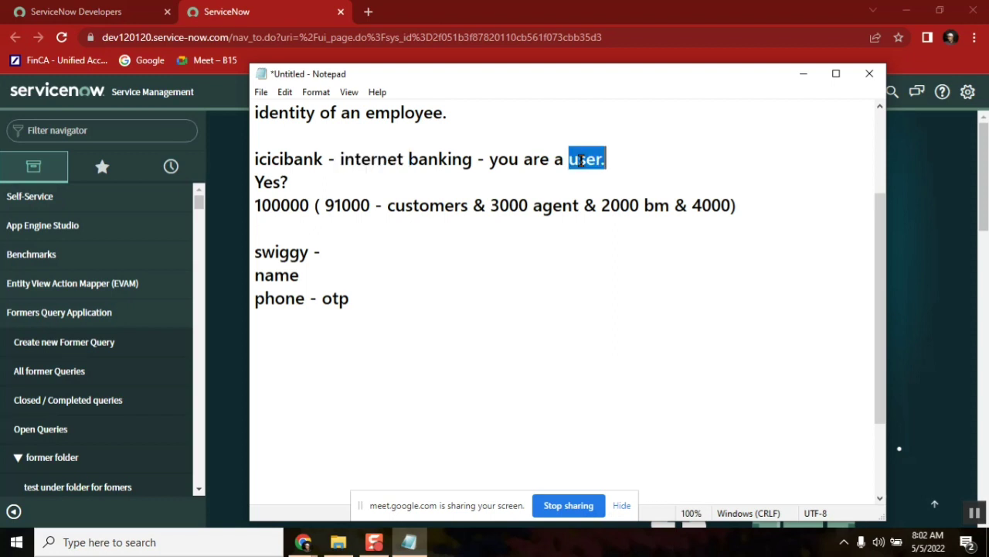
click(974, 515)
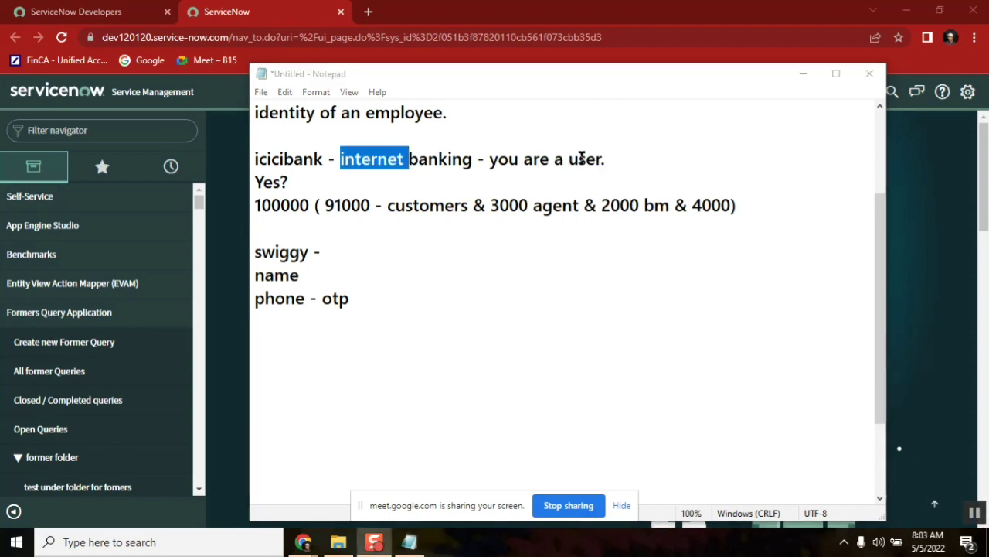
double_click(581, 159)
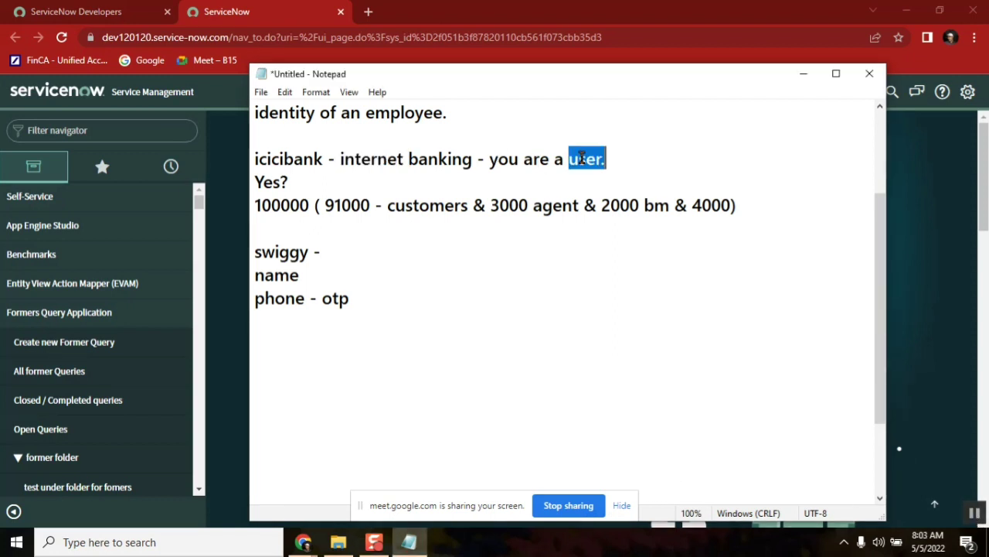
double_click(284, 277)
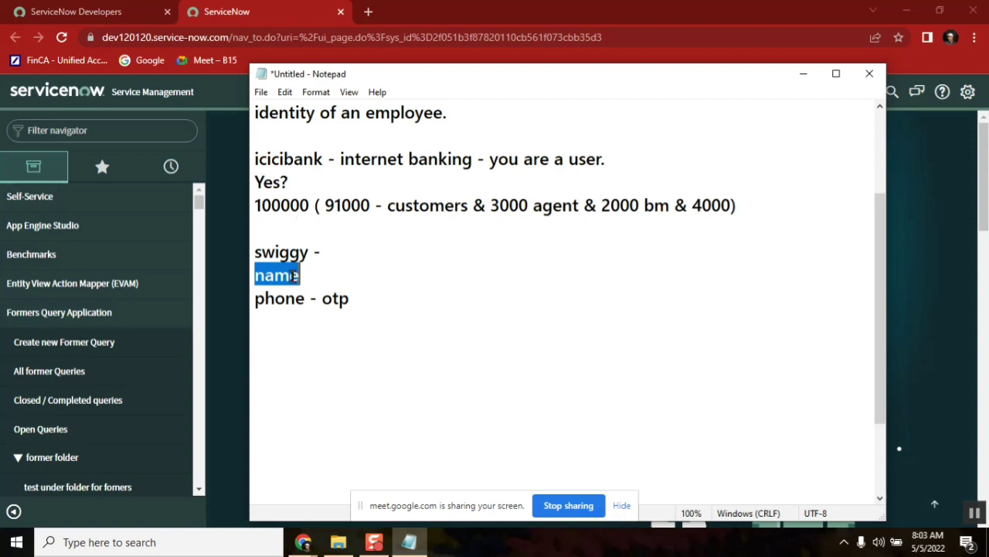
double_click(278, 252)
double_click(380, 156)
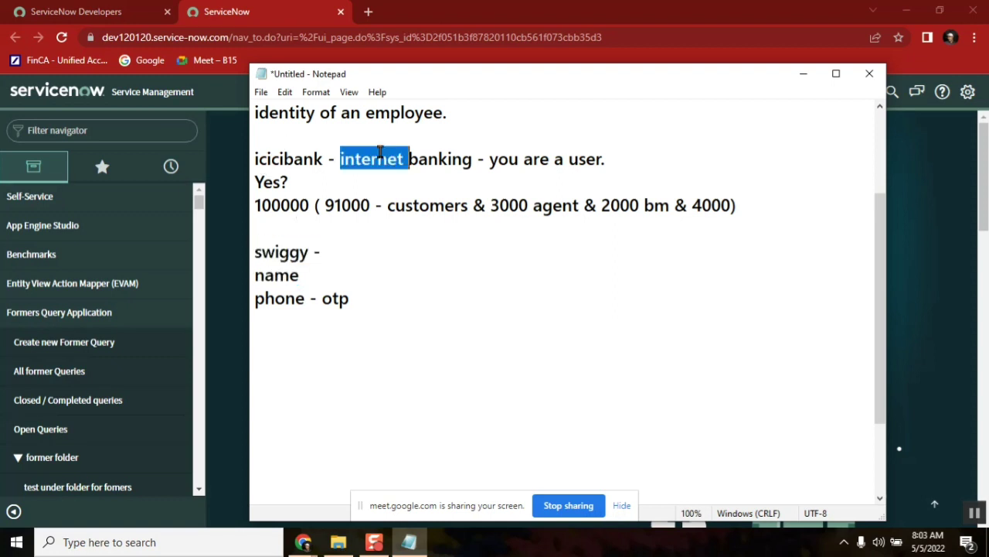
double_click(581, 159)
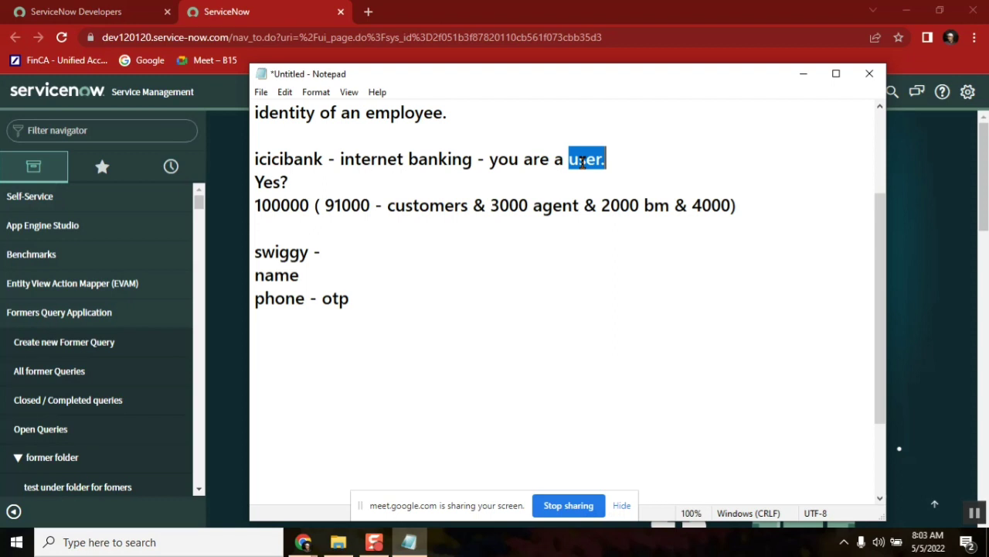
click(479, 247)
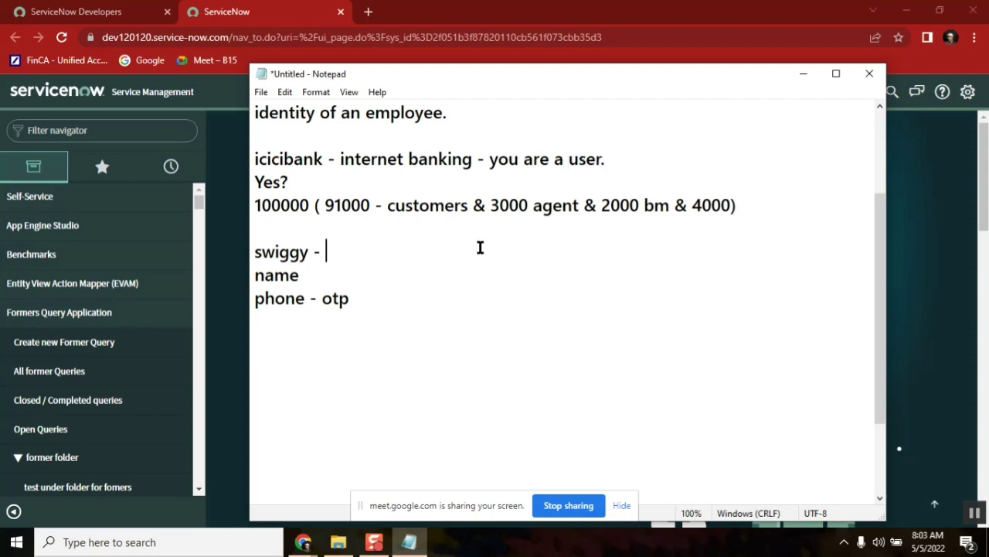
double_click(360, 160)
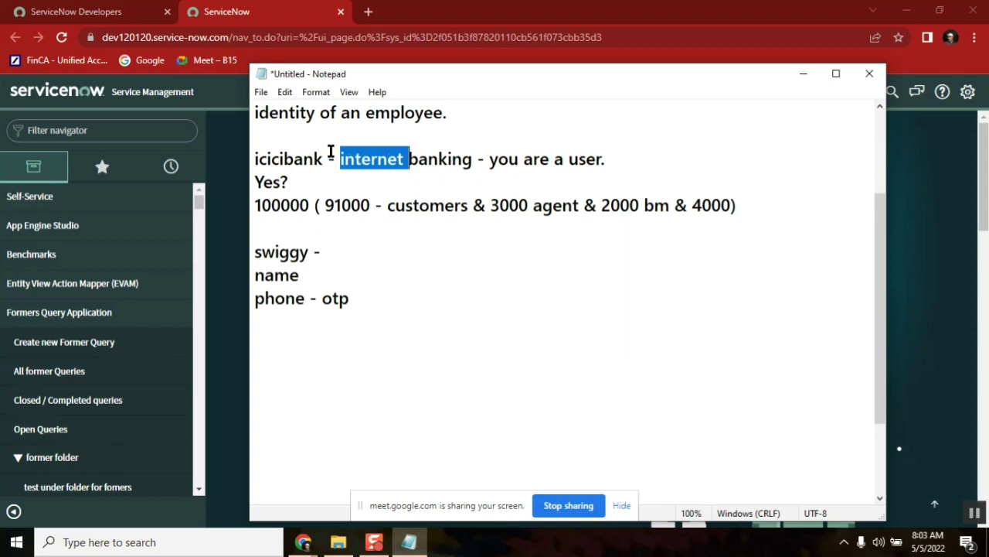
double_click(283, 160)
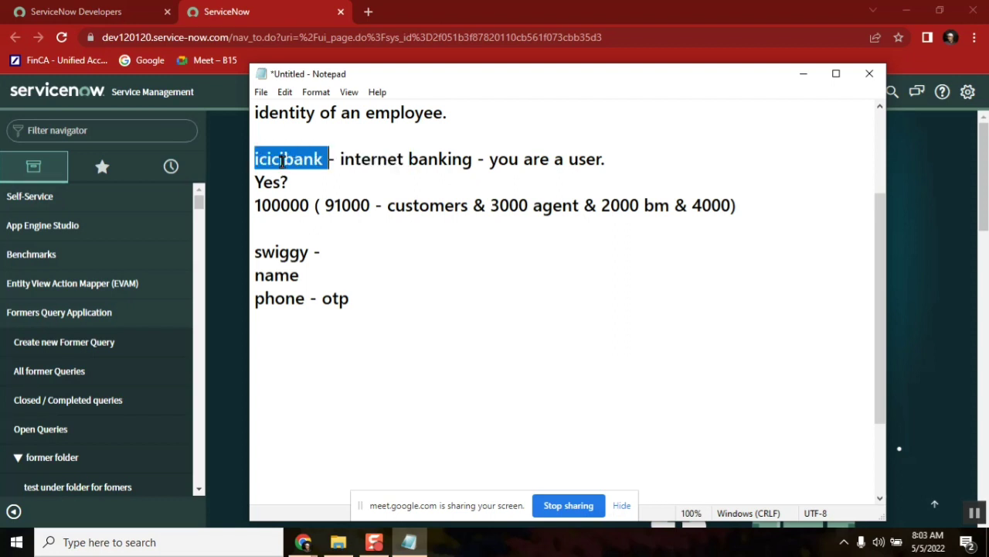
double_click(562, 160)
double_click(372, 160)
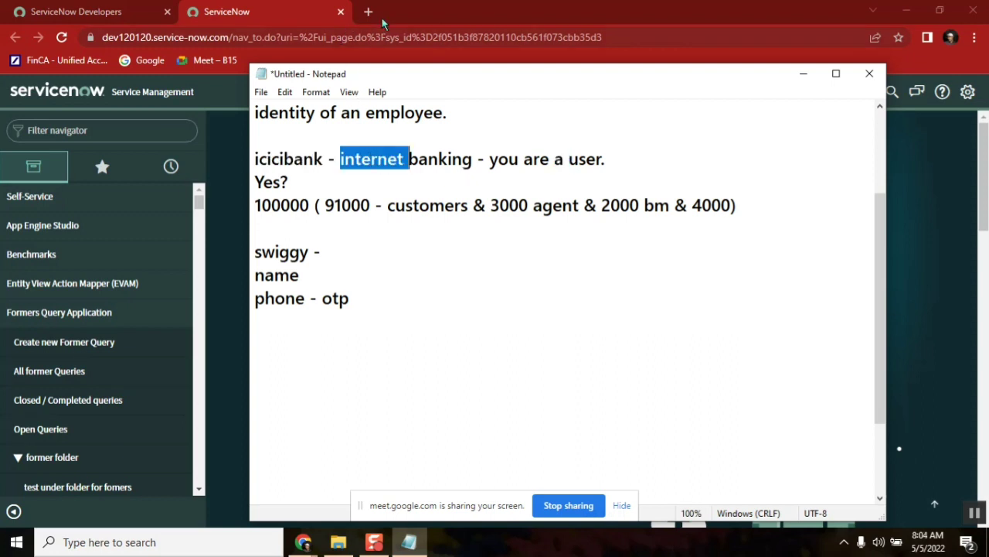
double_click(286, 162)
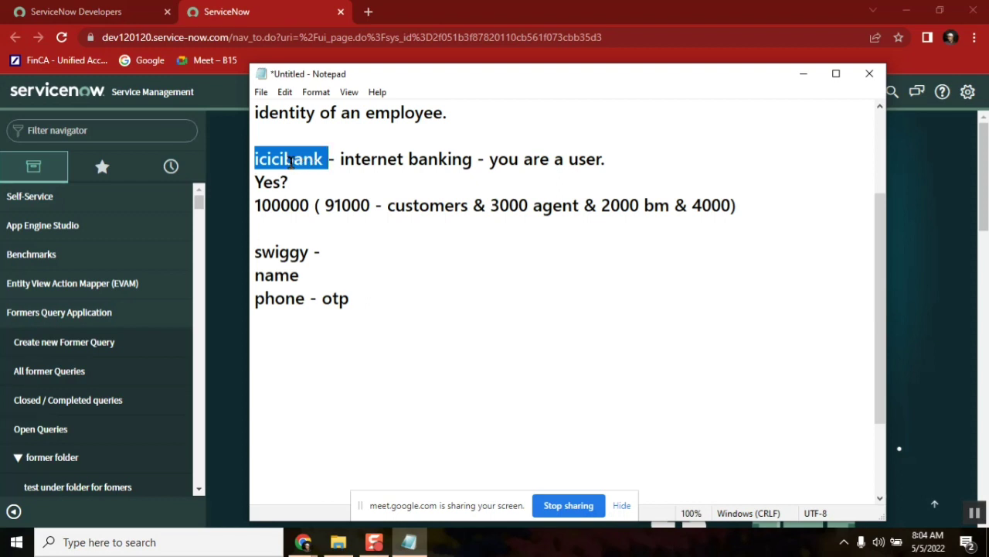
double_click(381, 158)
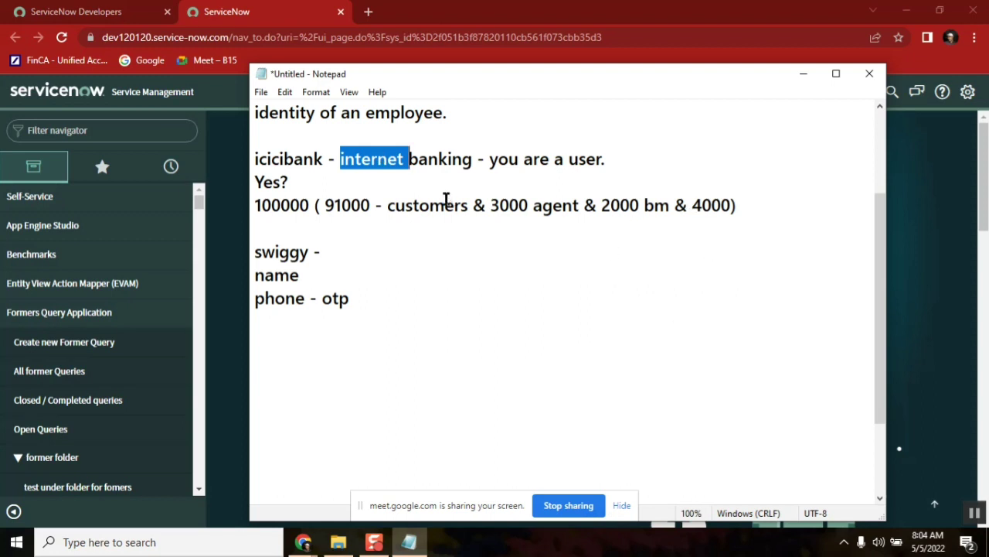
double_click(283, 157)
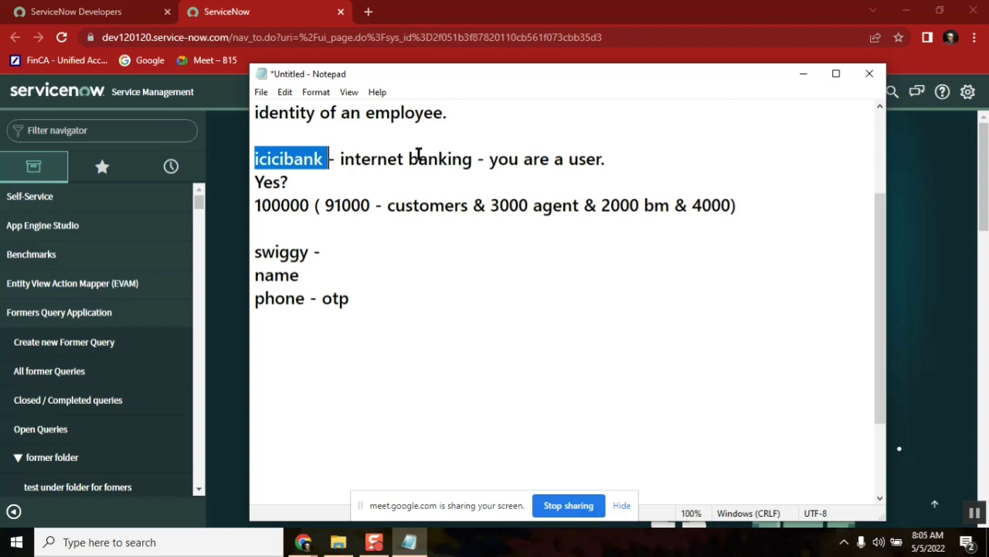
double_click(586, 159)
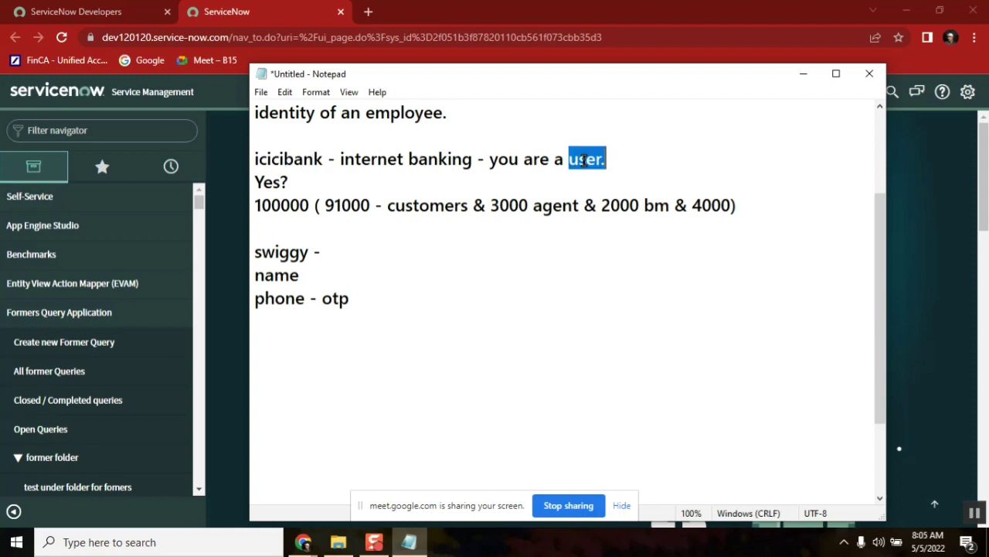
click(509, 159)
click(285, 159)
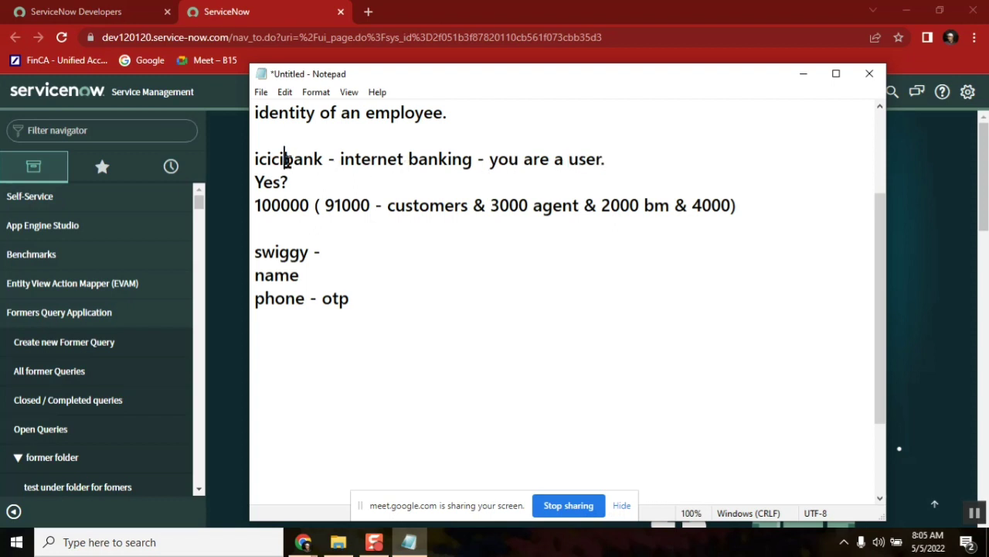
double_click(553, 203)
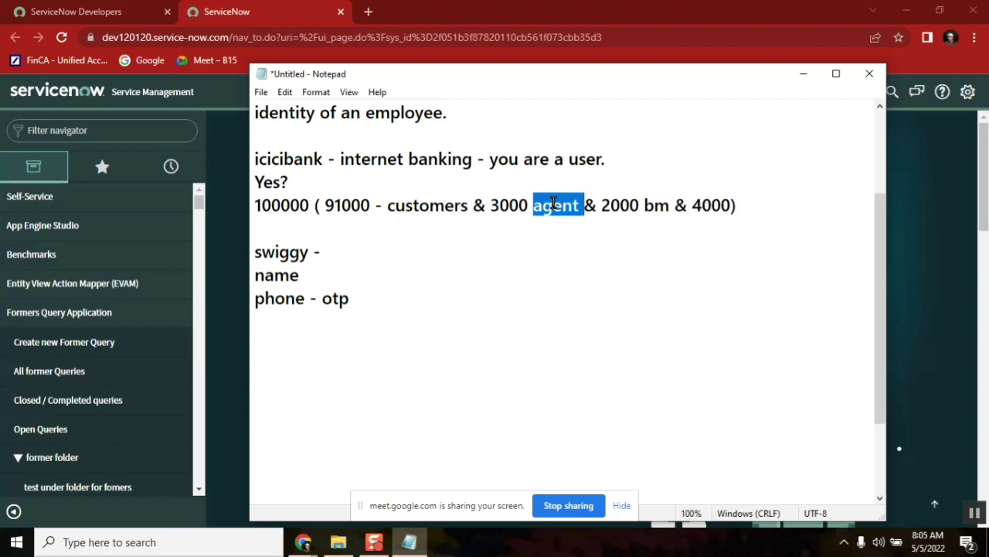
double_click(429, 205)
double_click(555, 207)
double_click(518, 204)
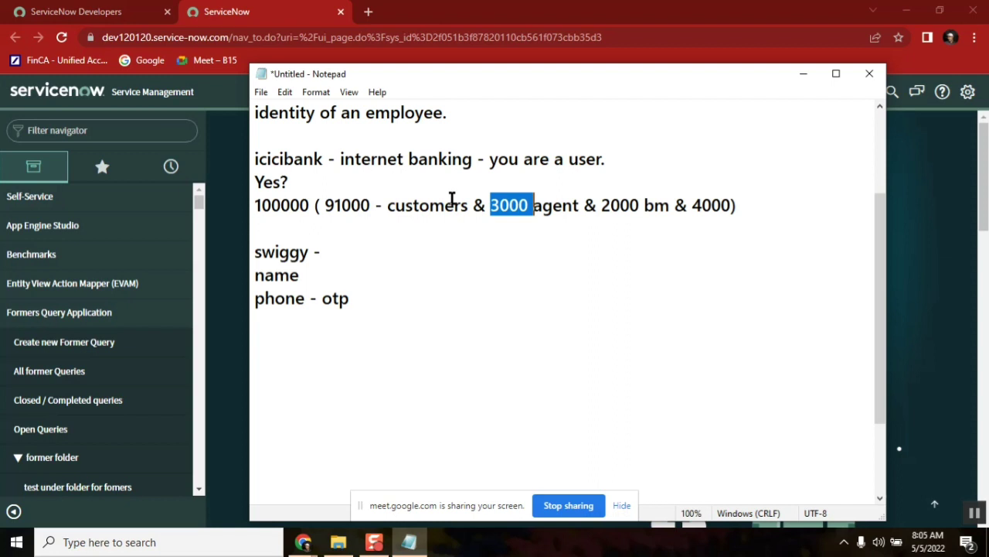
double_click(286, 158)
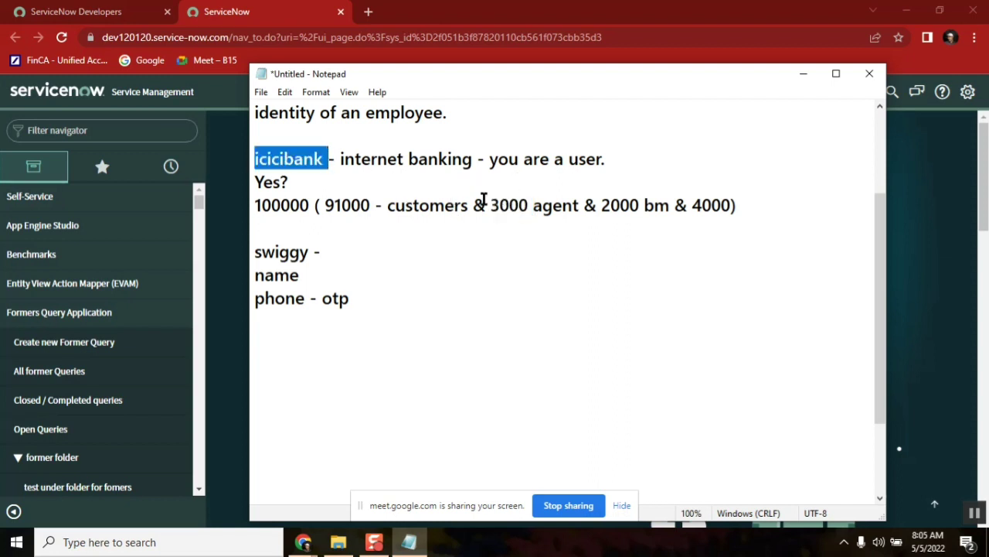
click(477, 159)
double_click(278, 159)
double_click(581, 160)
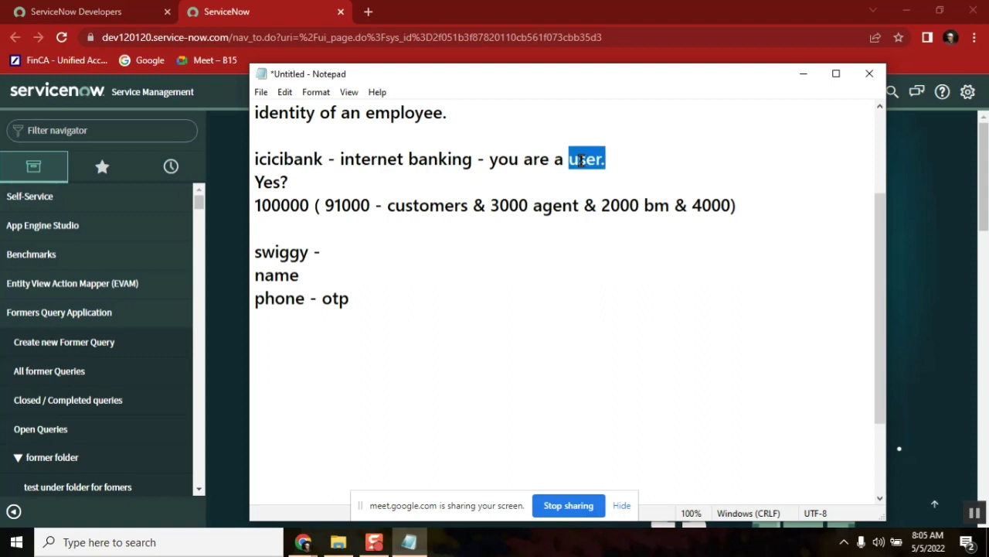
double_click(553, 160)
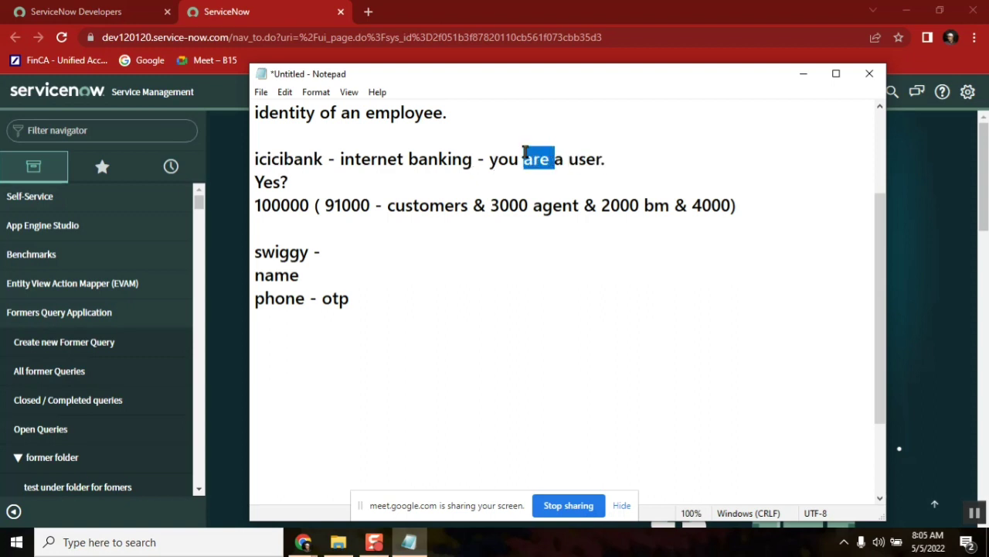
double_click(584, 160)
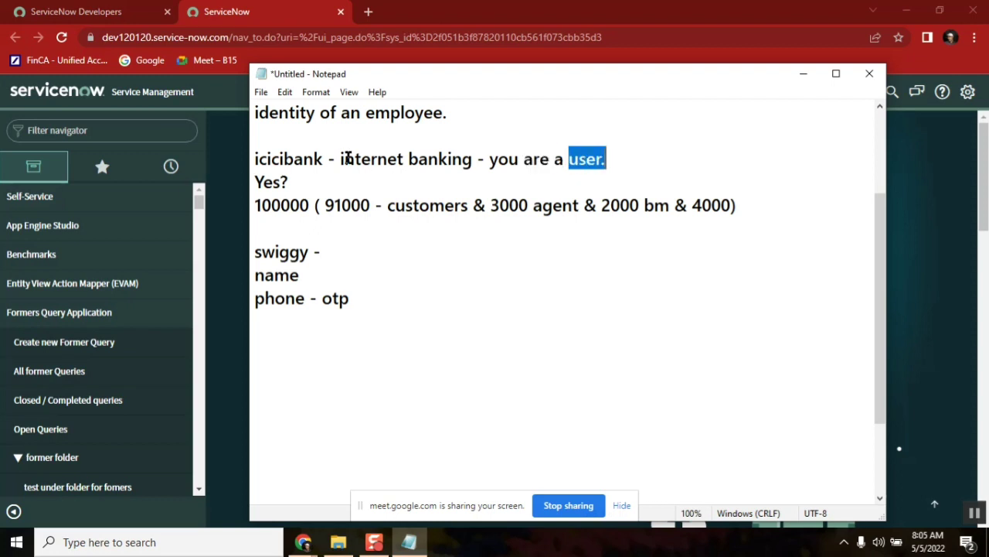
double_click(287, 160)
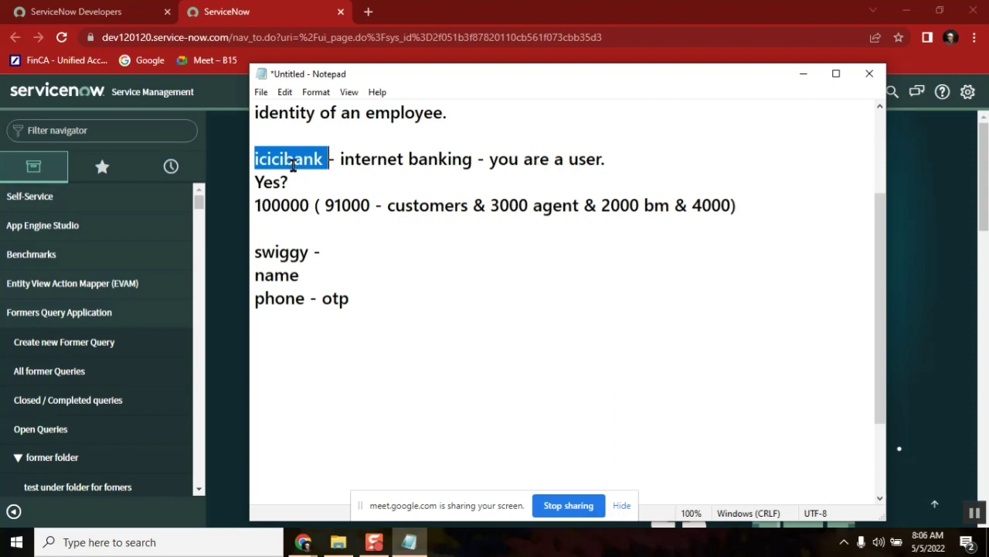
double_click(578, 158)
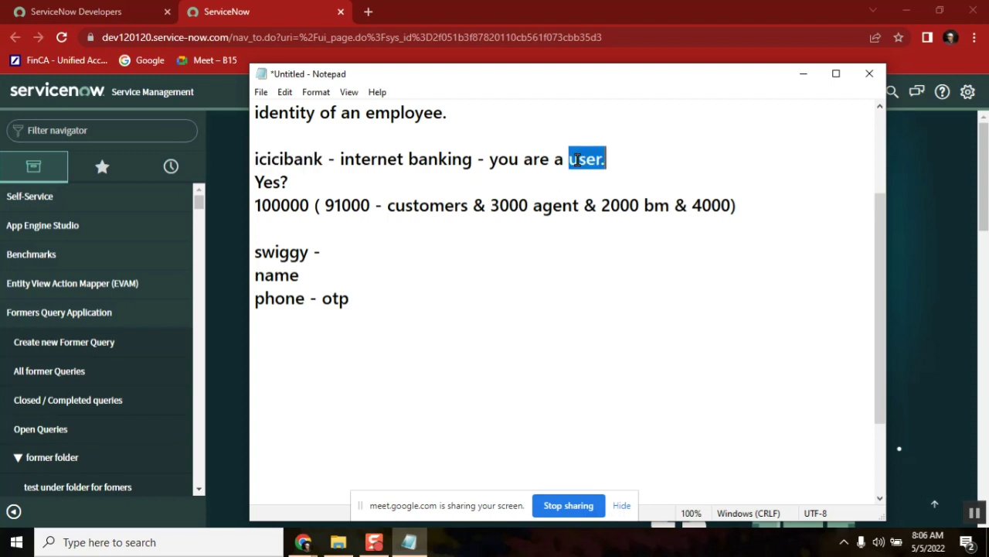
double_click(421, 207)
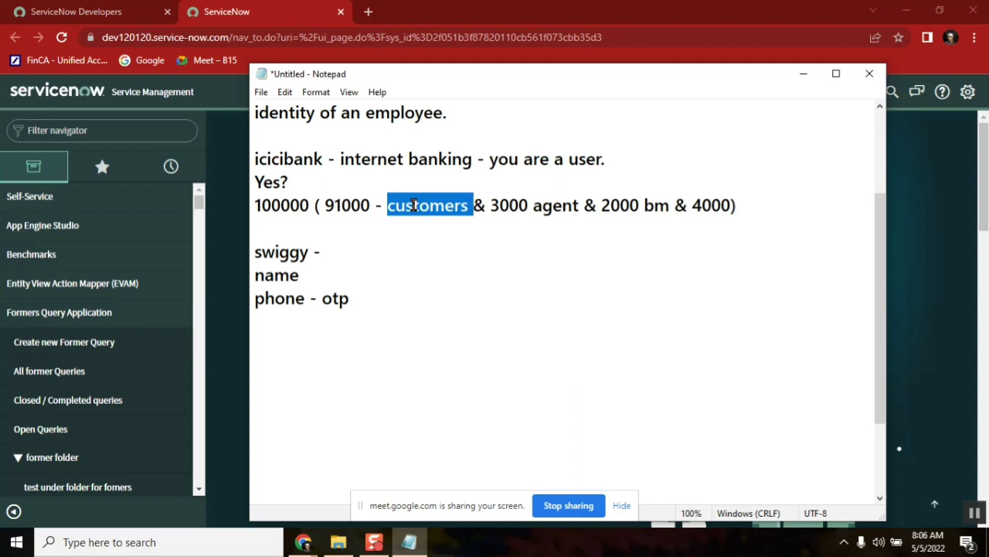
double_click(554, 204)
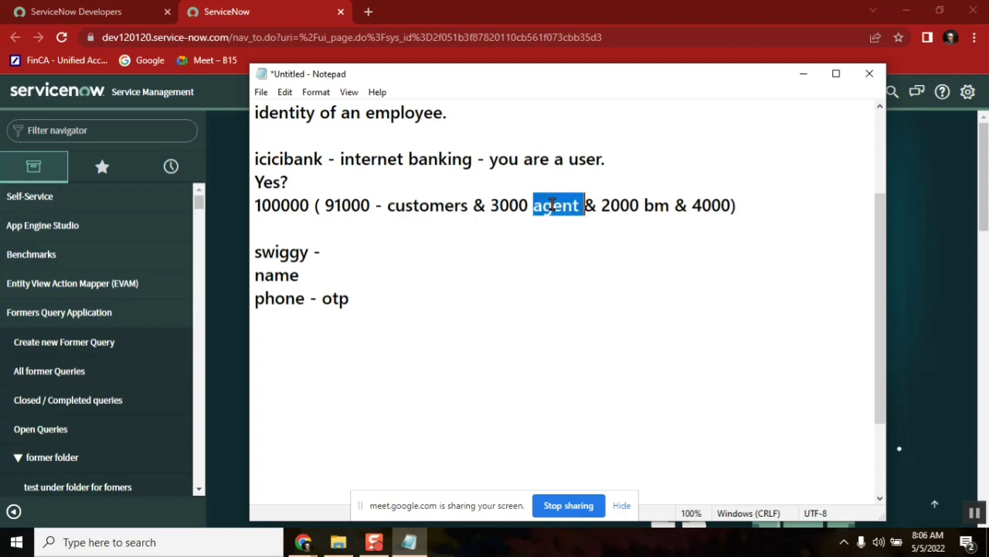
double_click(658, 205)
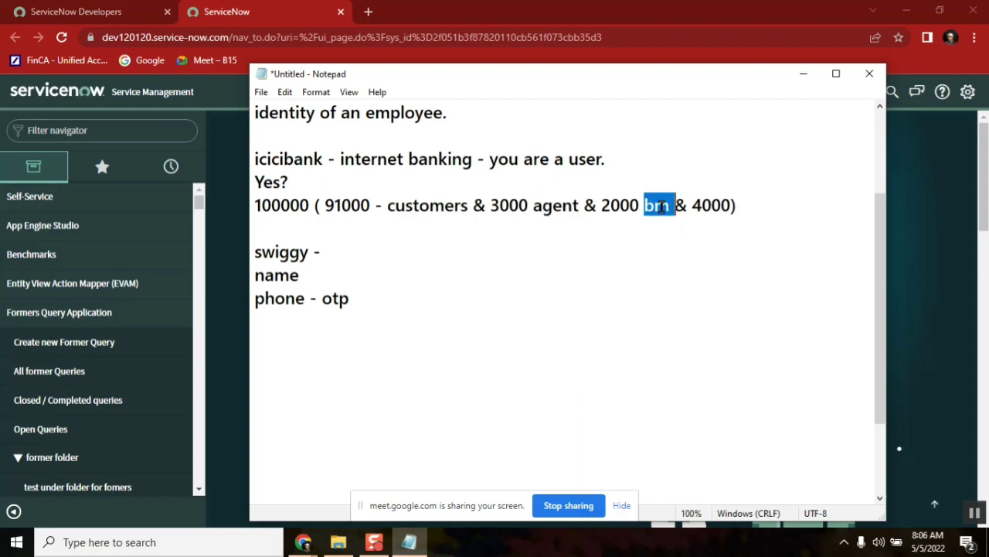
double_click(712, 206)
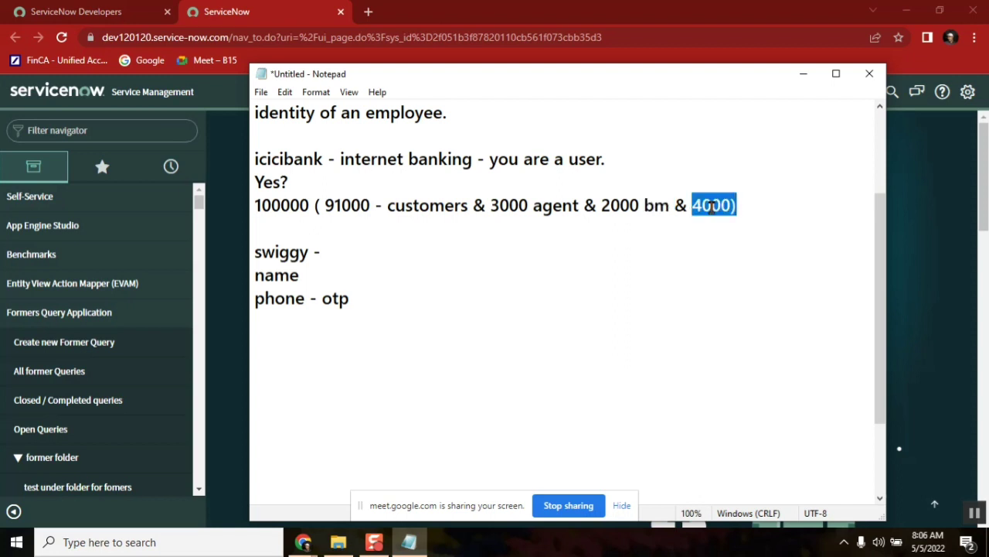
double_click(589, 160)
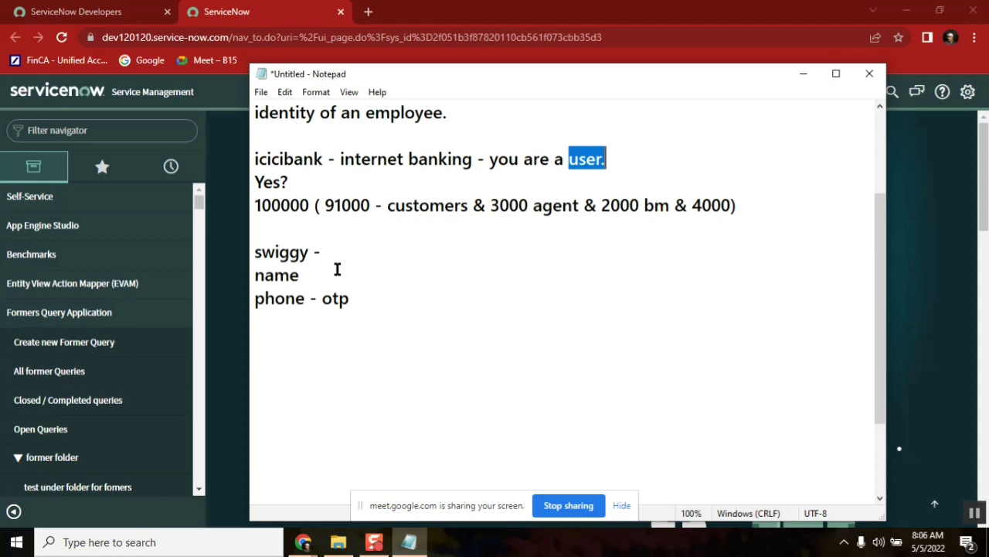
double_click(283, 160)
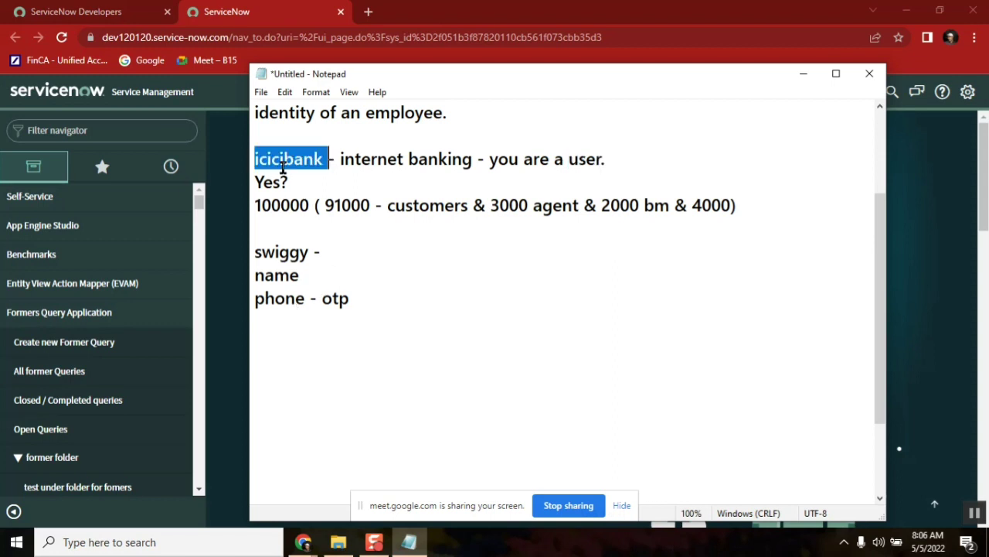
double_click(272, 253)
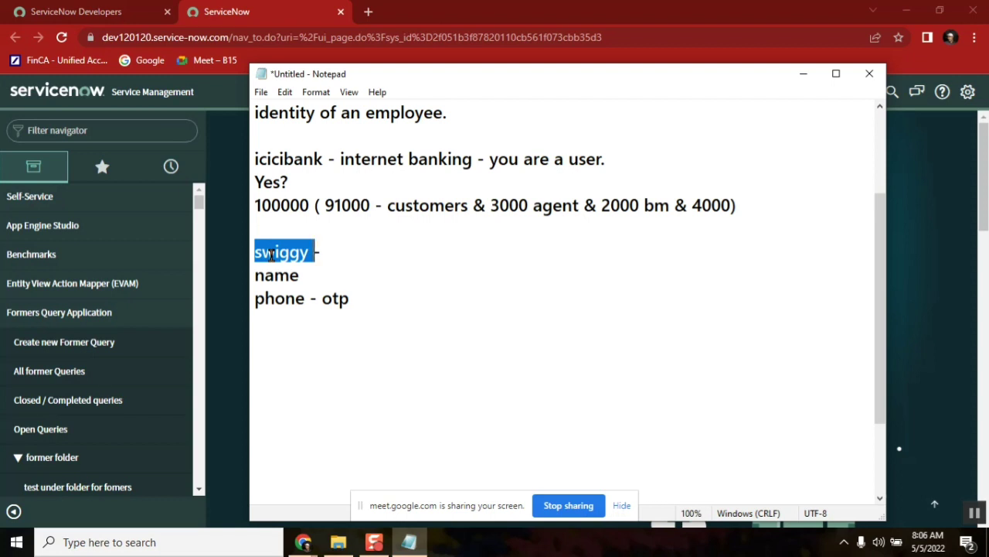
click(294, 160)
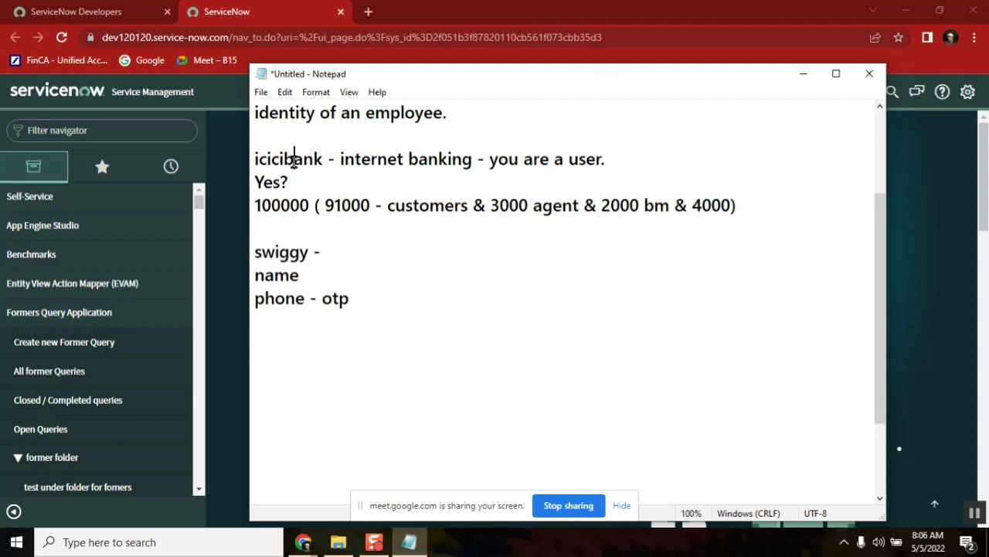
double_click(279, 252)
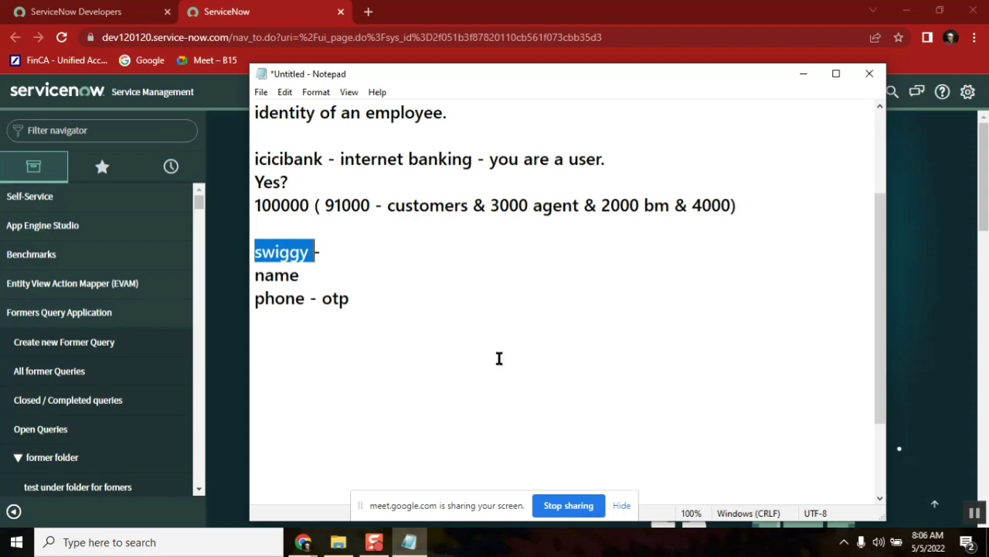
double_click(268, 275)
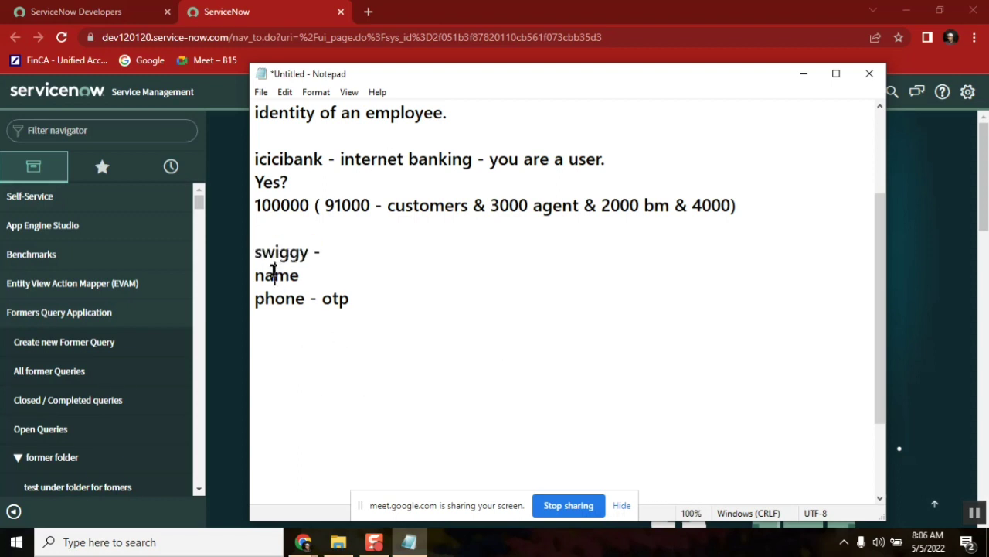
double_click(593, 159)
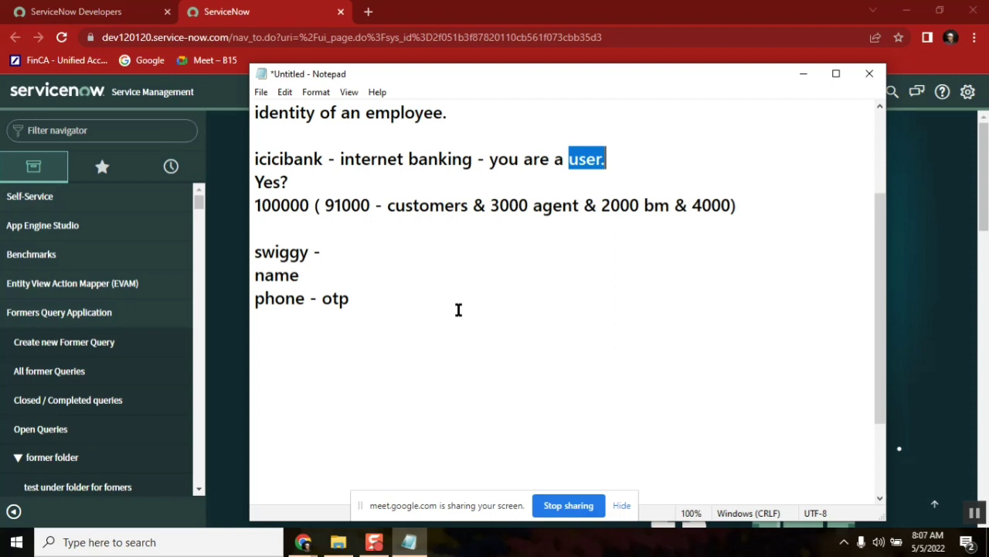
click(403, 305)
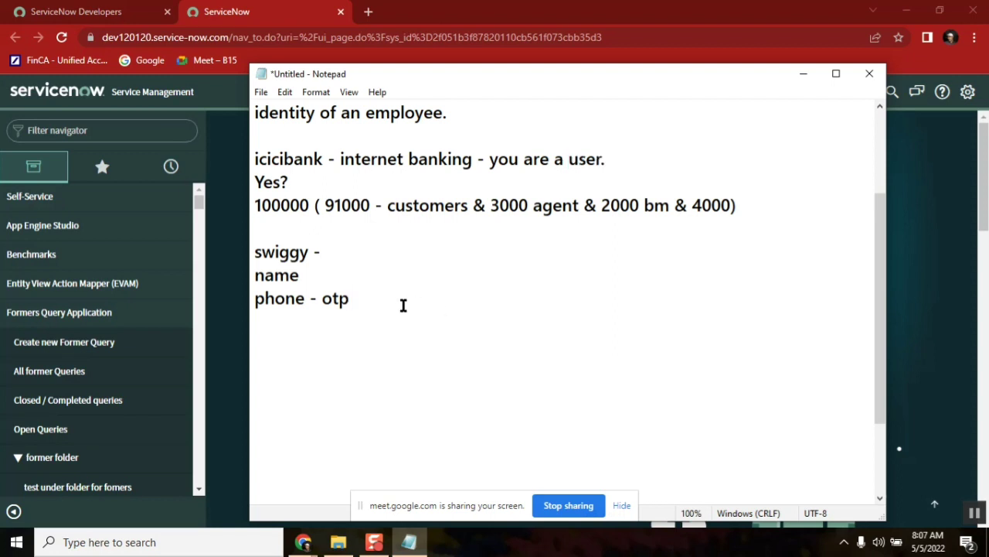
key(Return)
key(Return)
double_click(290, 160)
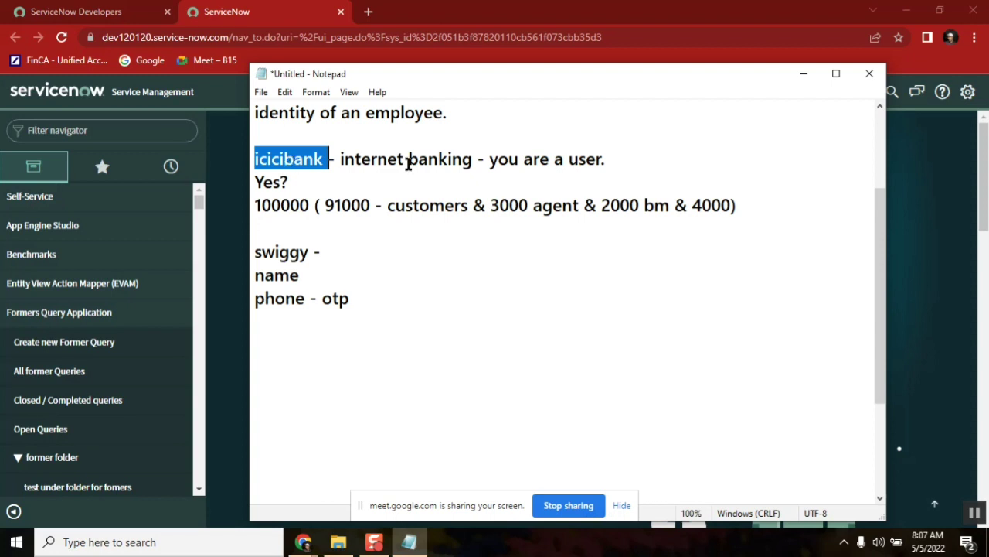
click(298, 337)
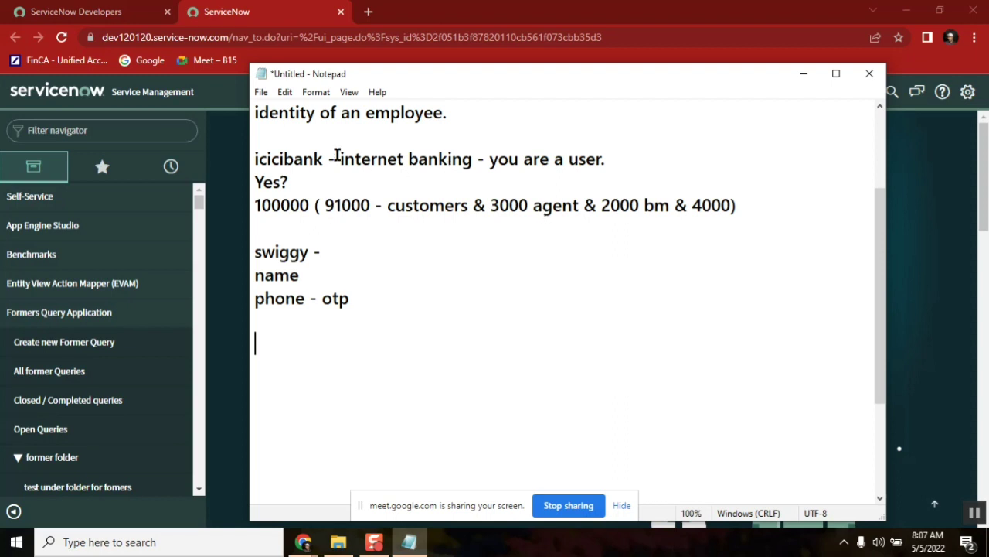
double_click(312, 154)
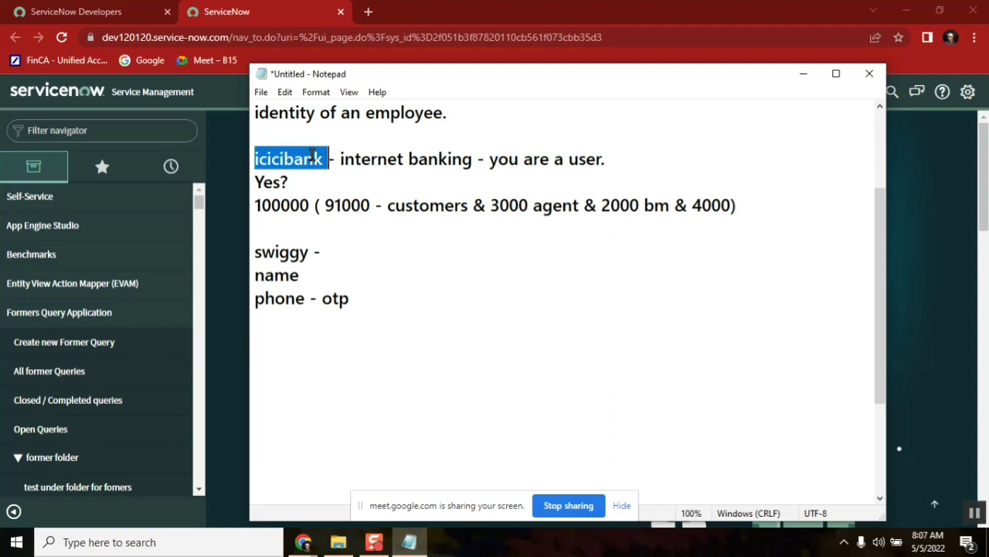
click(720, 205)
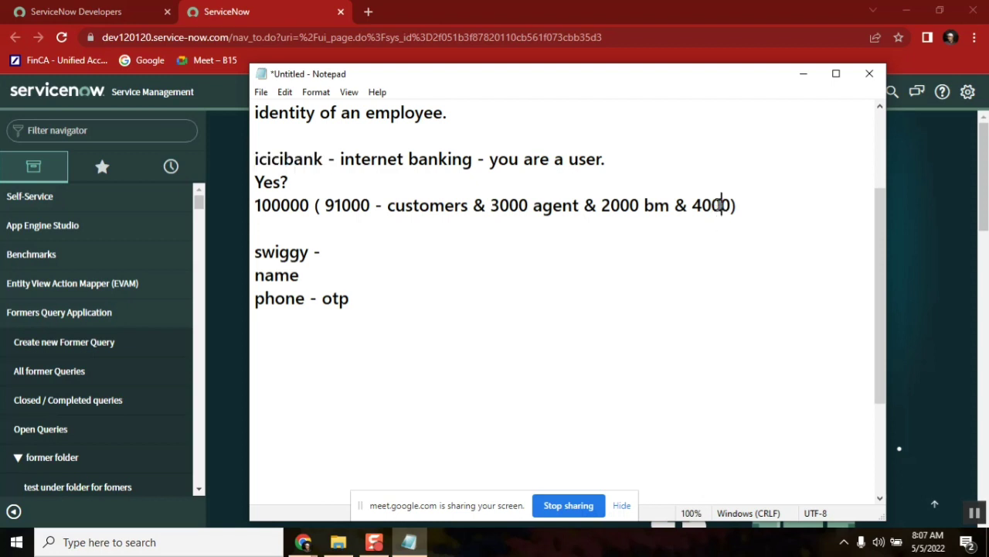
double_click(721, 205)
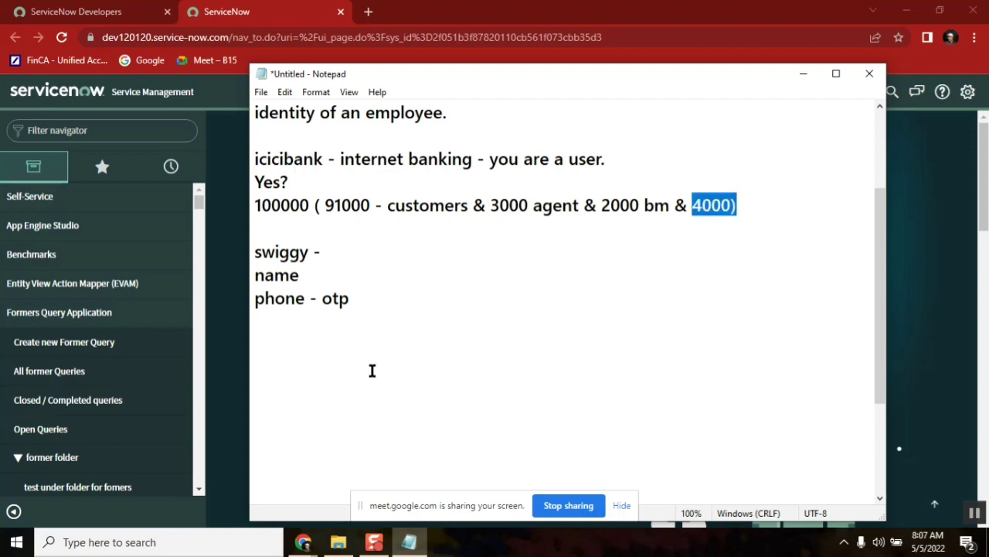
click(336, 332)
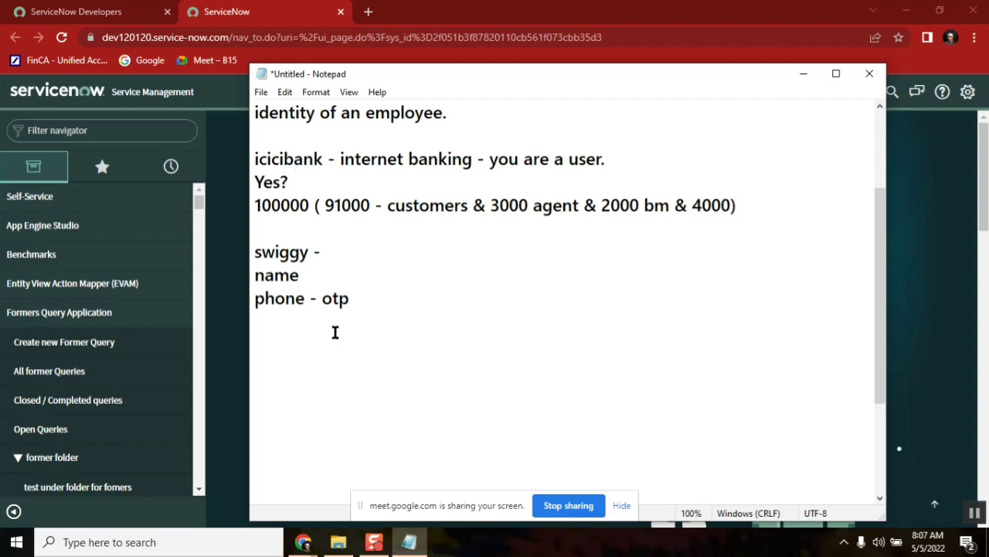
double_click(589, 158)
Below 'phone - otp', type the note 'phone - vistit - via chat....' and start a new line after it
click(304, 352)
text(phone - vistit -)
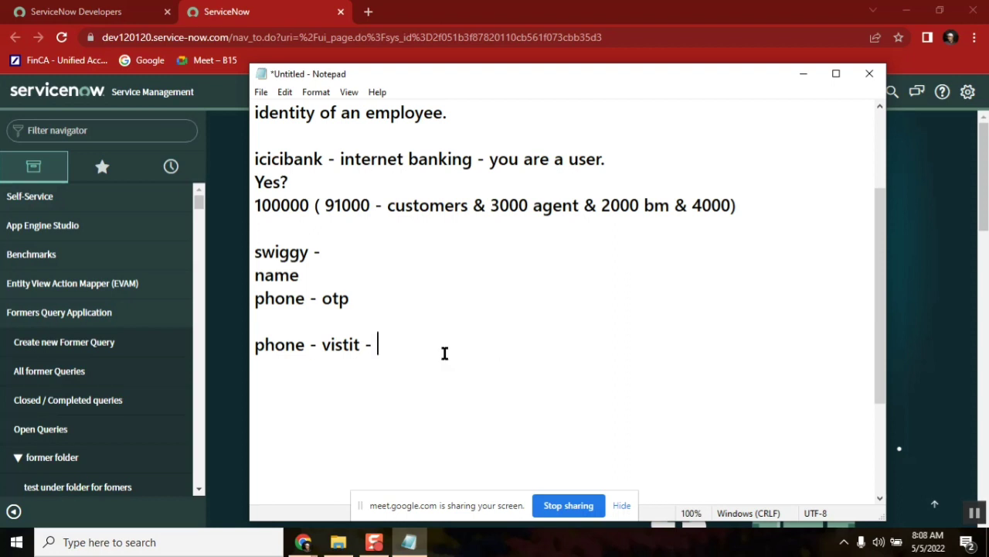
text(via chat....)
double_click(585, 159)
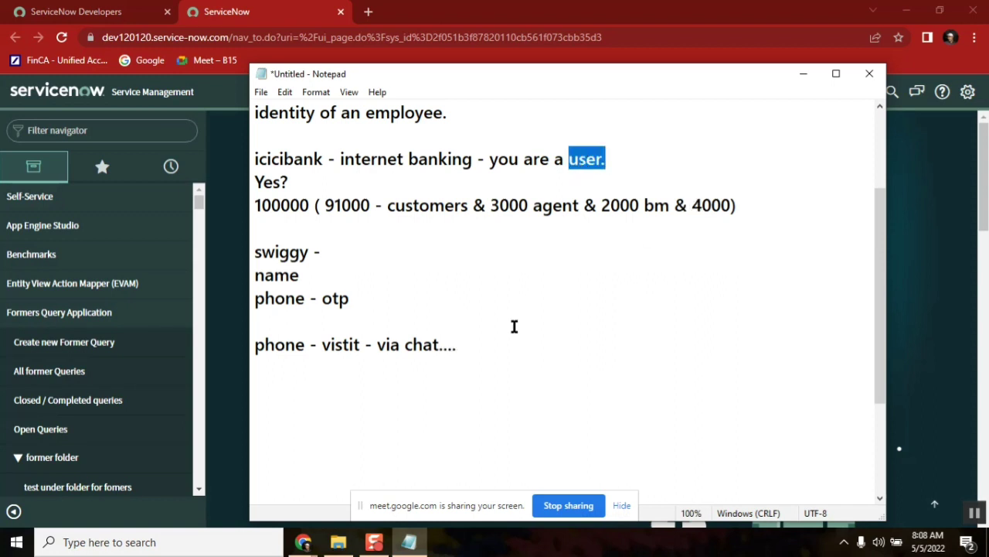
click(479, 344)
key(Return)
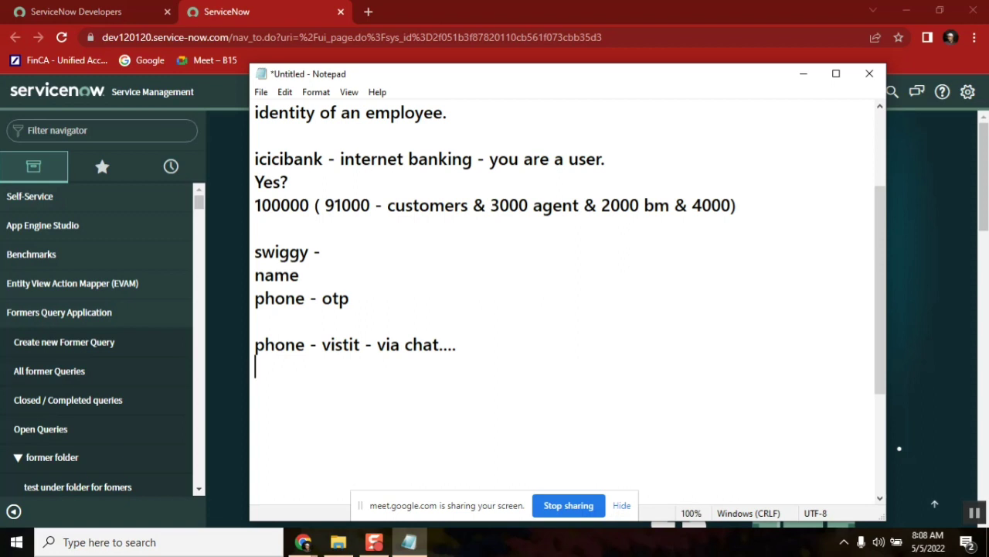
Write the line 'issue: debit card is blocked.' and start a new line
text(iss)
key(BackSpace)
key(BackSpace)
key(BackSpace)
text(issue: c)
key(BackSpace)
text(d)
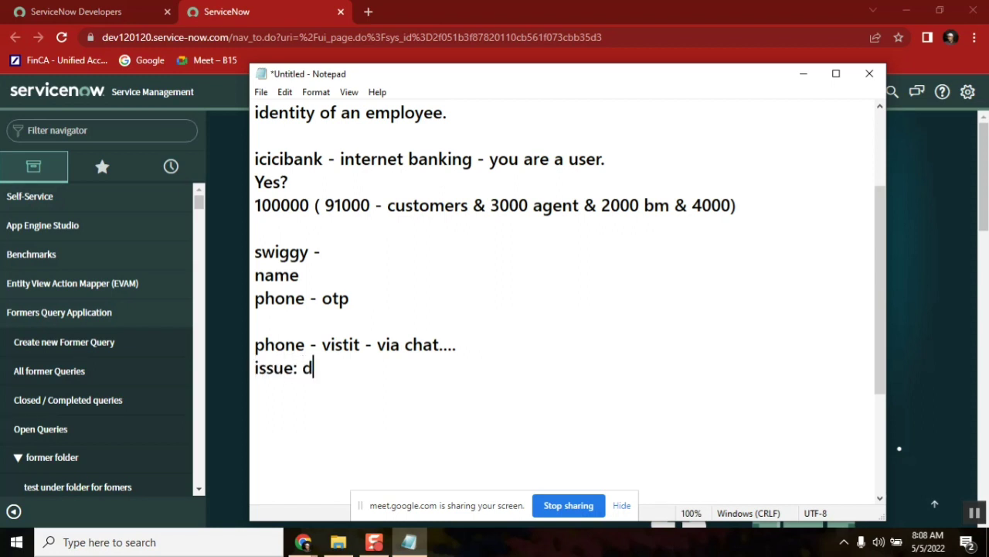
text(ebit card i)
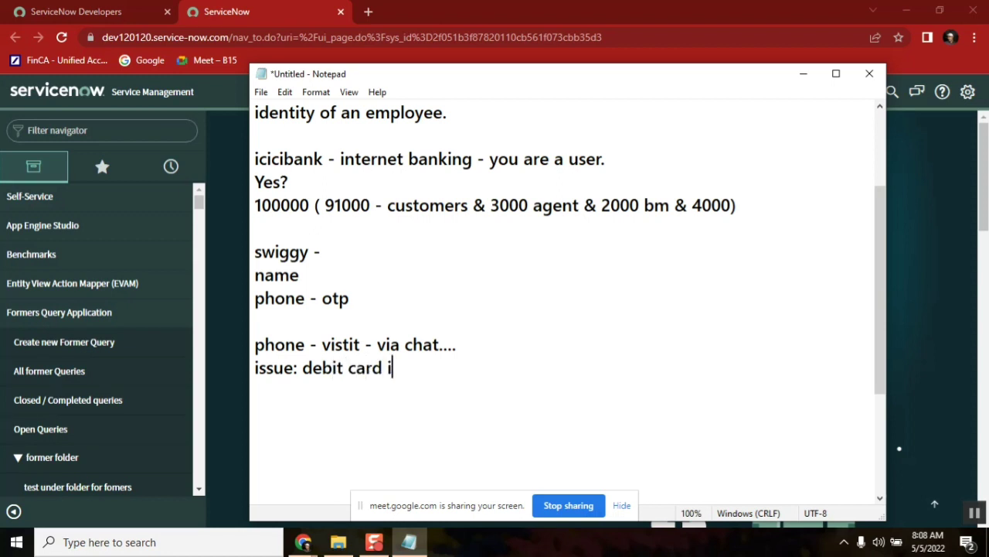
text(s blocked.)
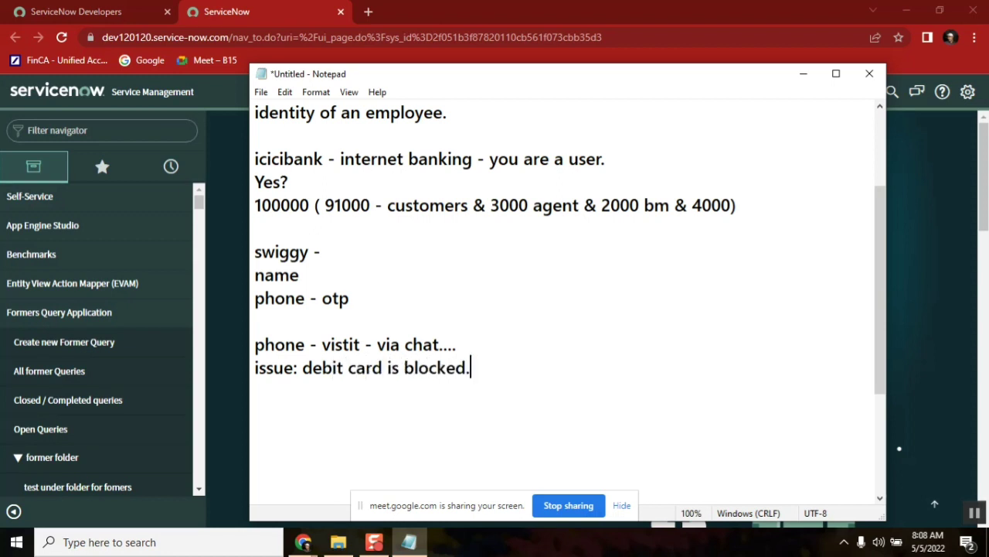
key(Return)
Add the line 'request: nominee change' beneath the issue line
text(request:)
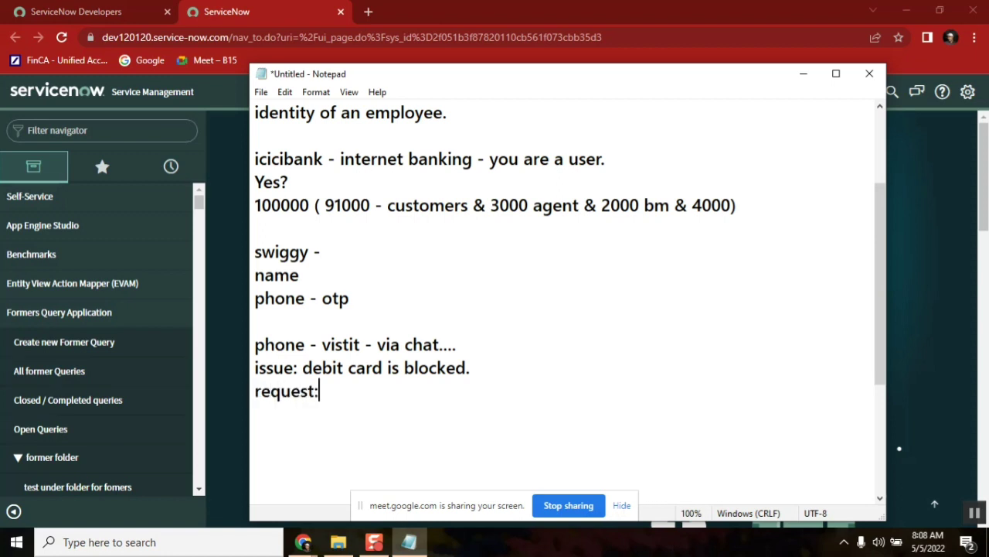
text( address)
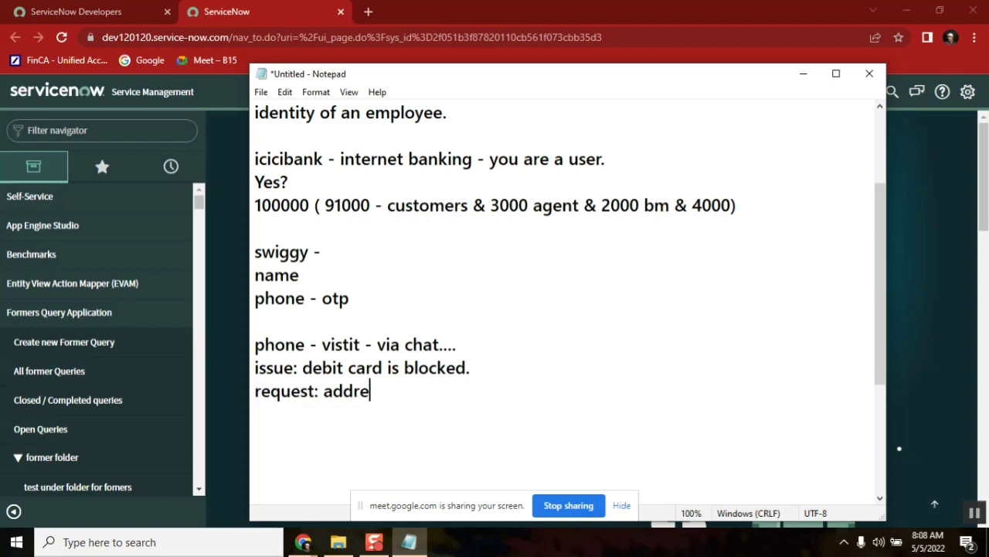
key(BackSpace)
key(BackSpace)
key(BackSpace)
key(BackSpace)
key(BackSpace)
key(BackSpace)
key(BackSpace)
text(nom)
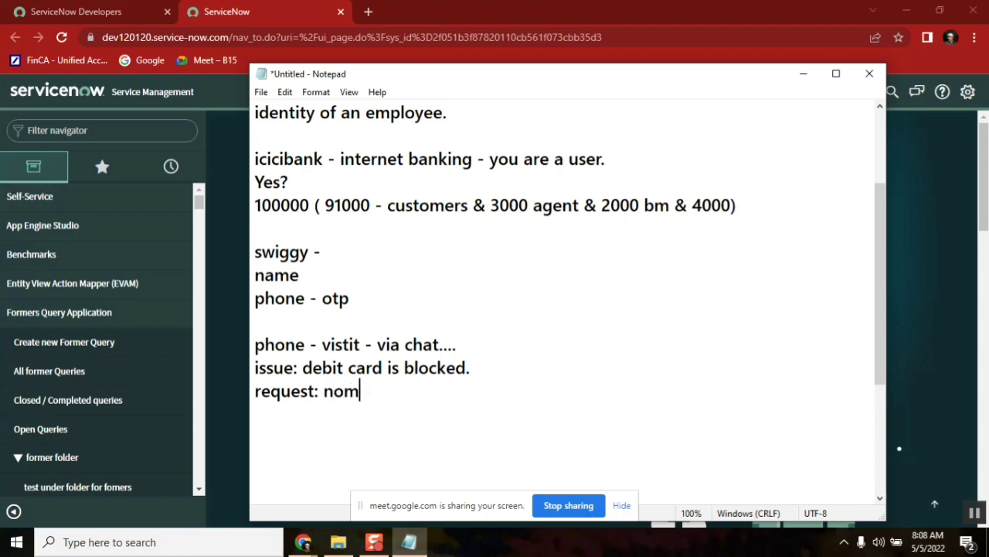
text(inee)
key(Left)
key(Left)
key(Left)
text(change)
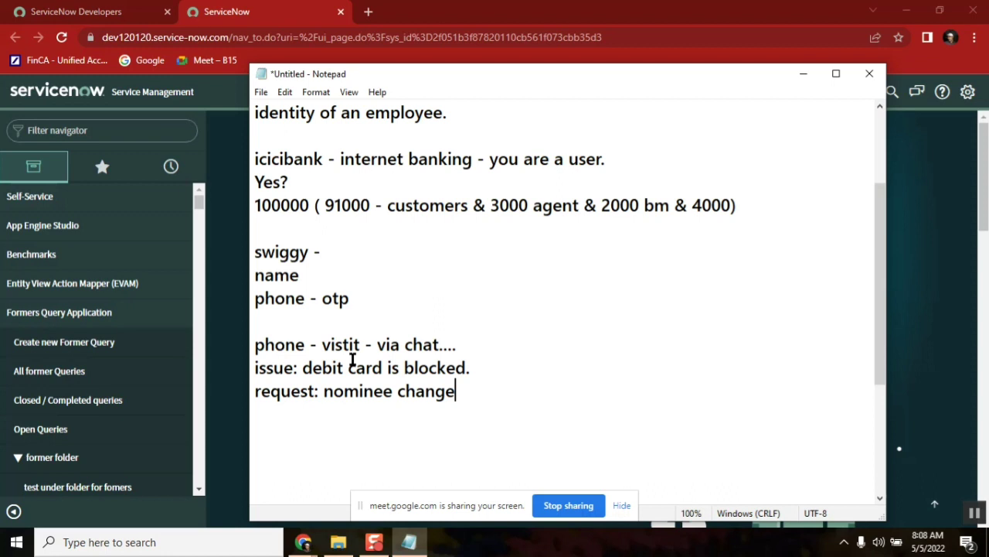
click(303, 367)
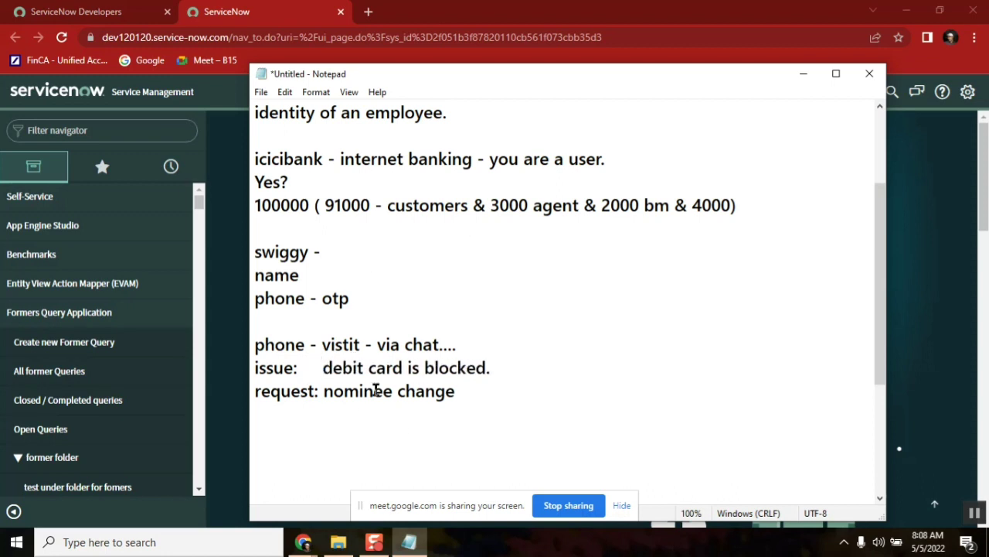
Append '-- ticket' to the end of the blocked-card issue line
double_click(280, 345)
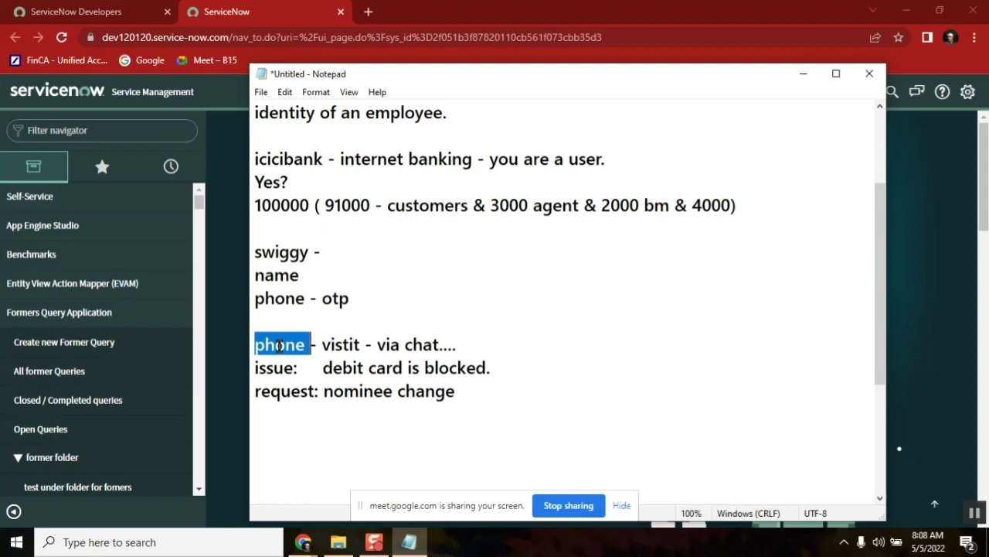
double_click(442, 162)
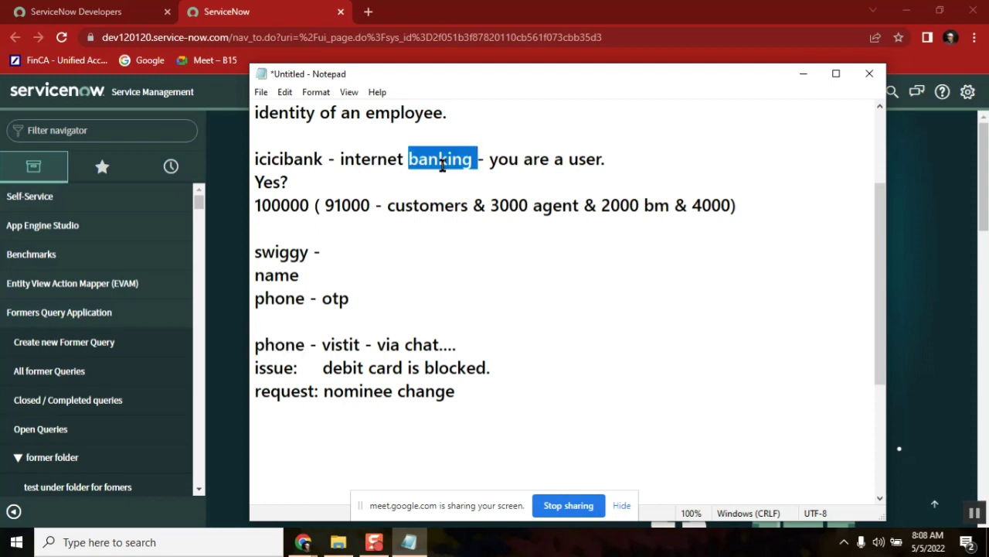
double_click(268, 367)
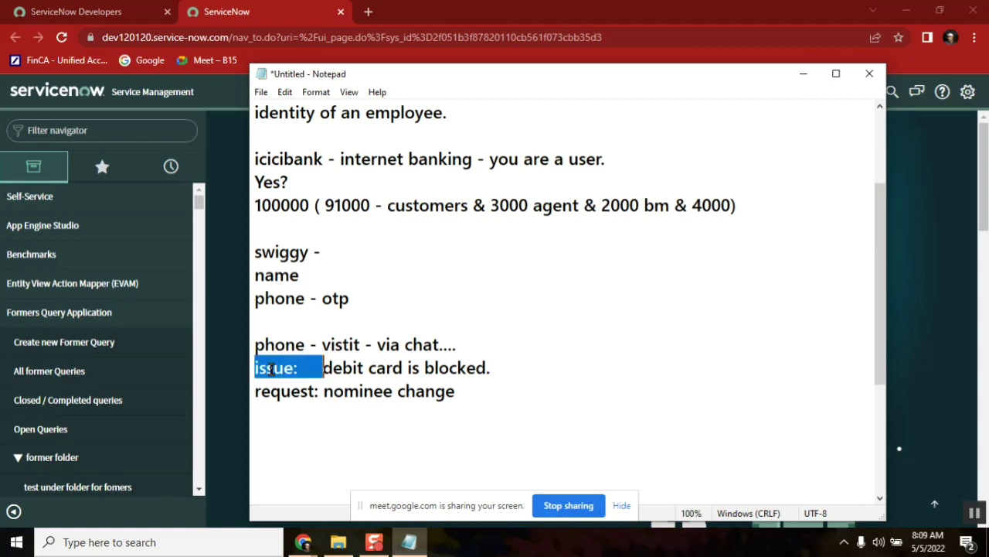
double_click(380, 363)
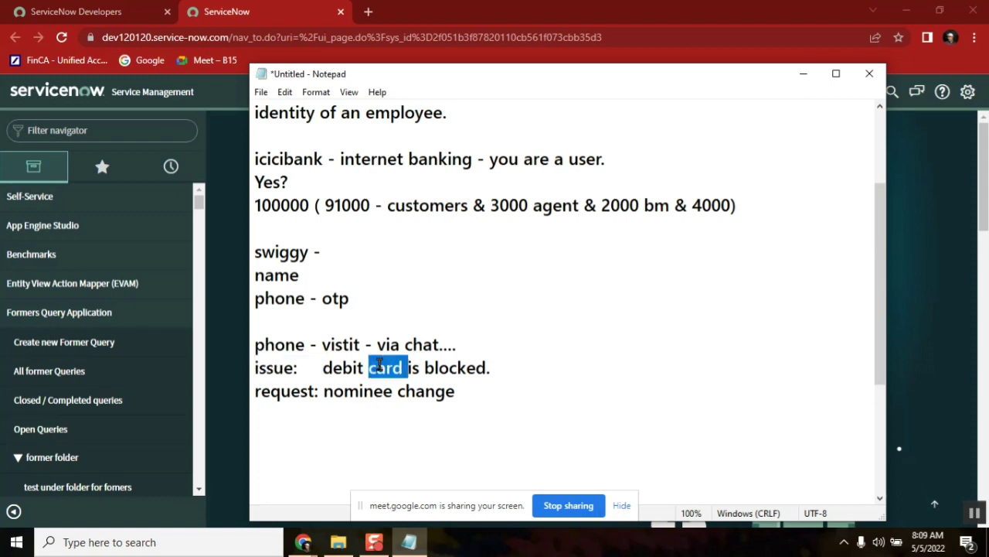
click(525, 370)
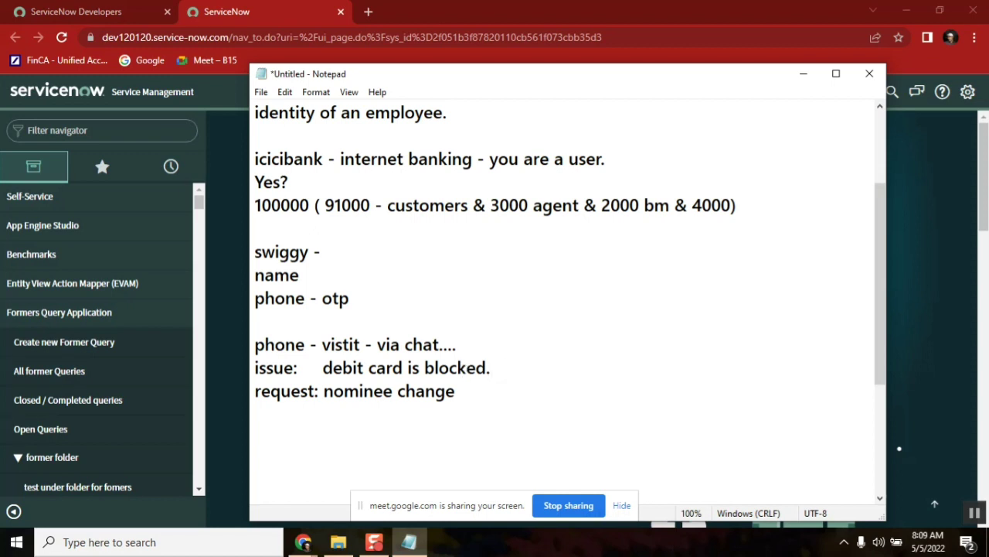
text(-- ticket)
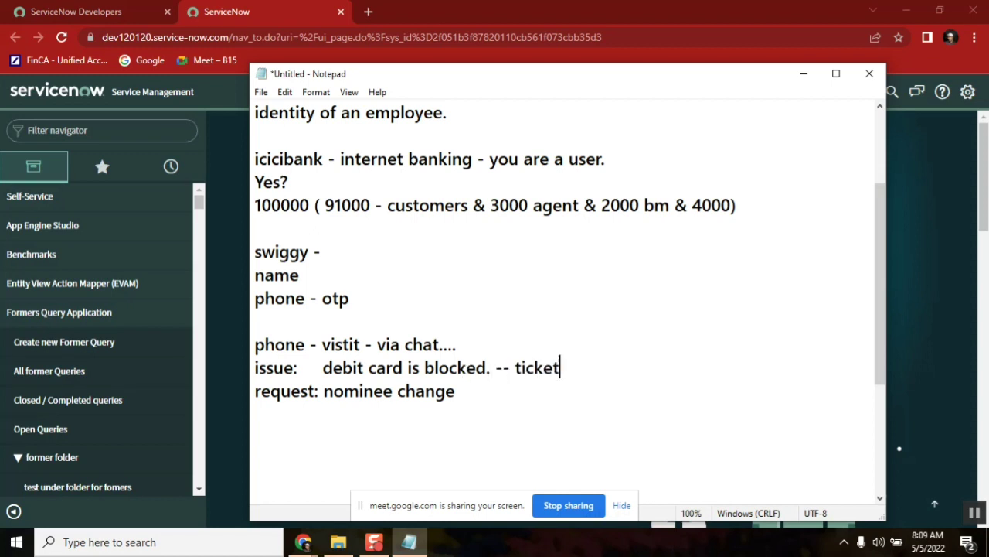
double_click(392, 368)
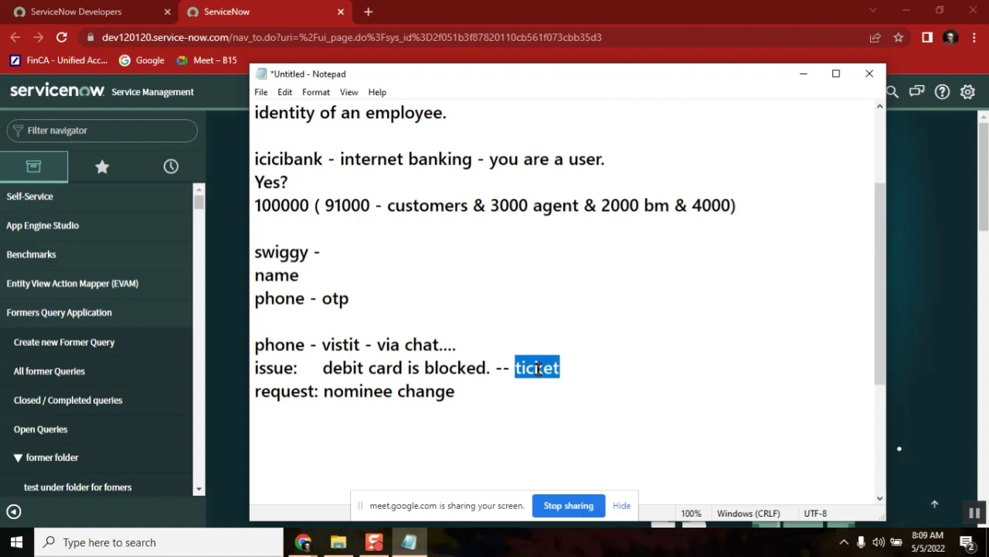
click(561, 369)
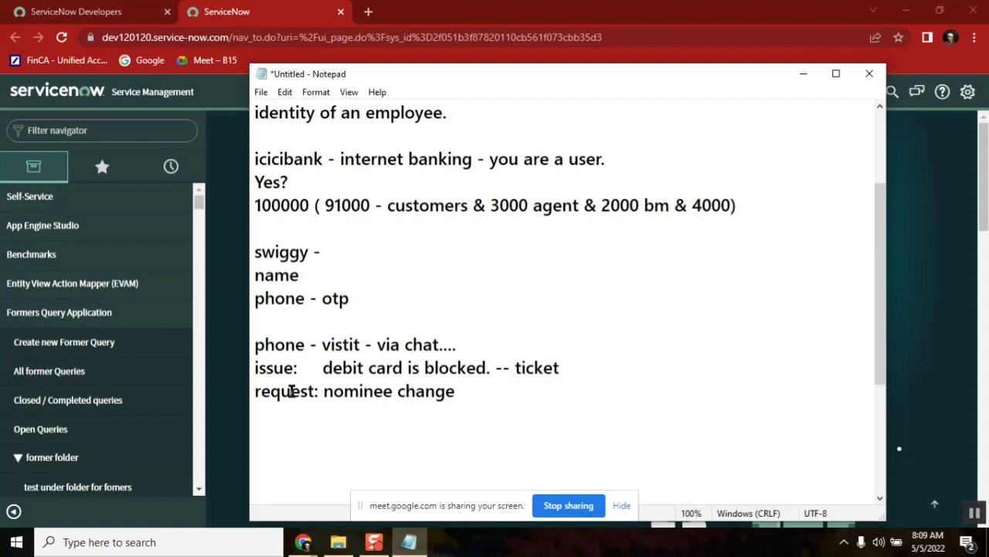
Append '--- ticket' to the nominee-change request line, then bring the ServiceNow window forward
double_click(286, 392)
click(488, 396)
click(268, 368)
double_click(267, 391)
click(496, 398)
text(--- ticket)
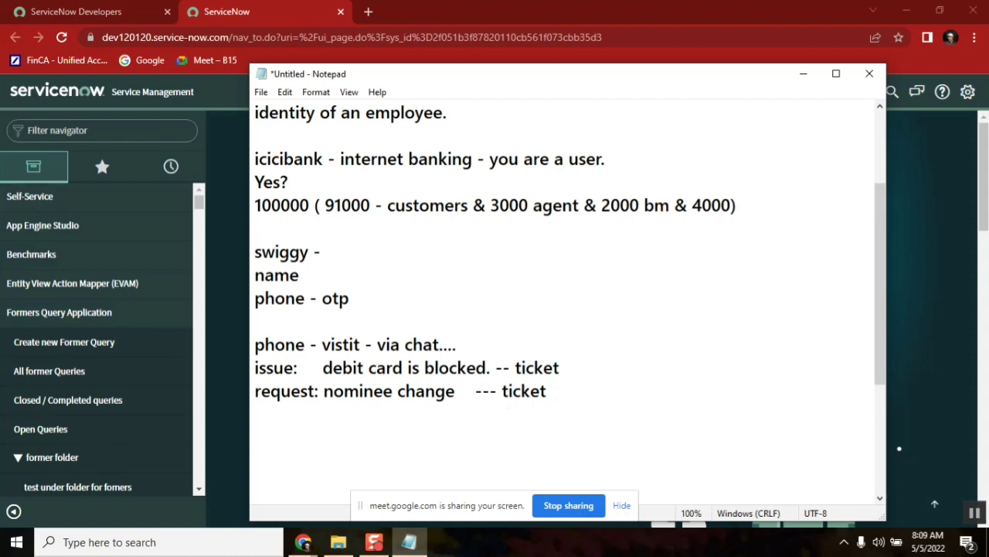
click(501, 392)
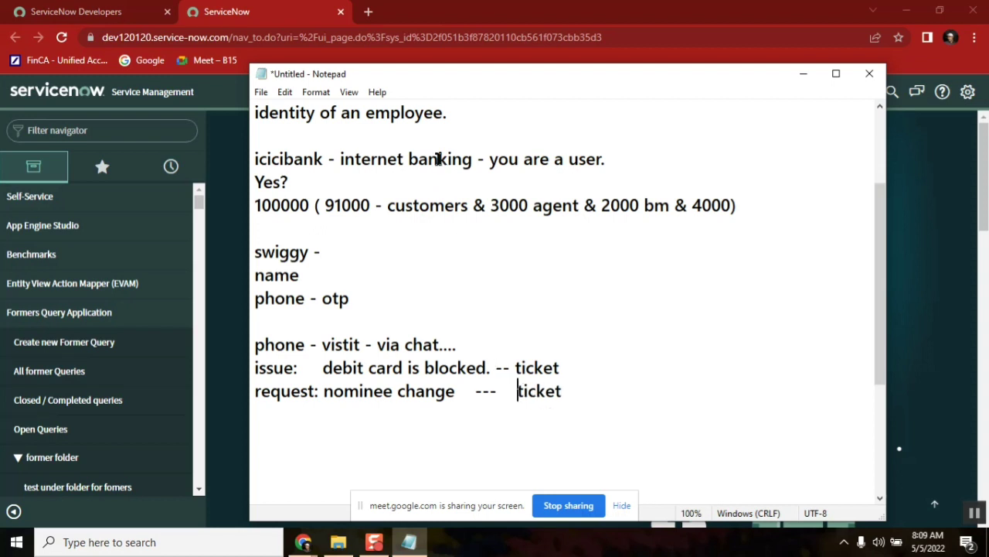
double_click(438, 160)
double_click(276, 370)
double_click(545, 368)
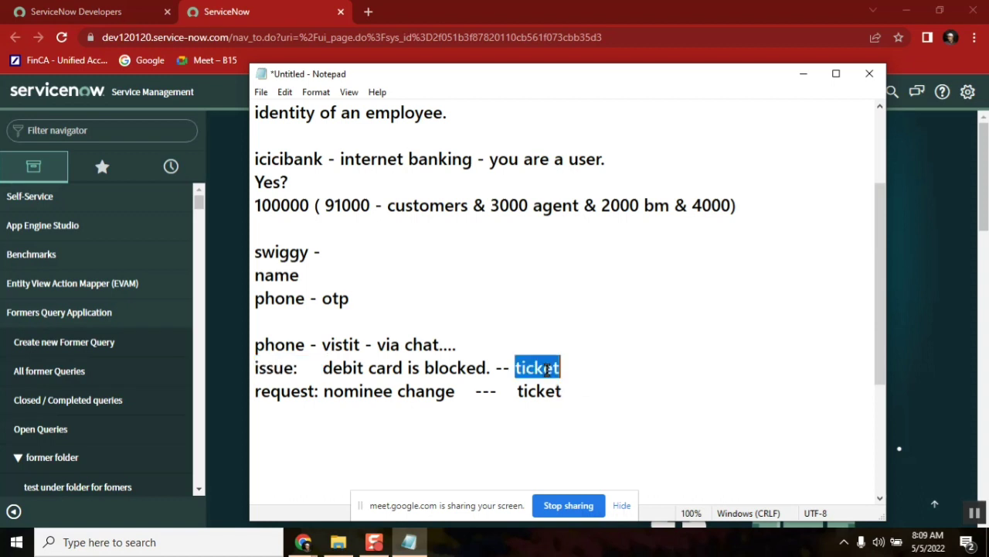
double_click(280, 369)
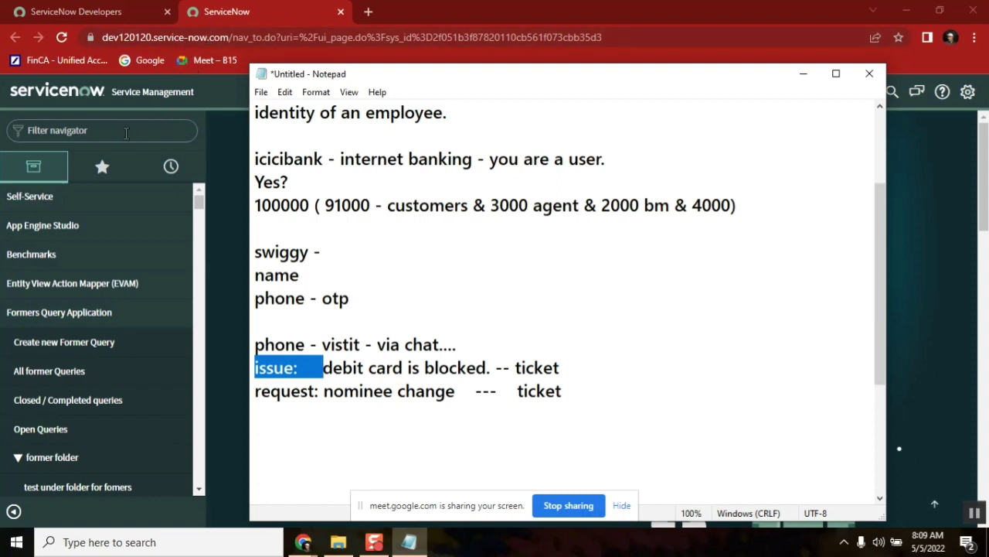
click(119, 132)
Filter the navigator for 'Incident', choose Create New, and switch to the new incident form's tab
text(Incident)
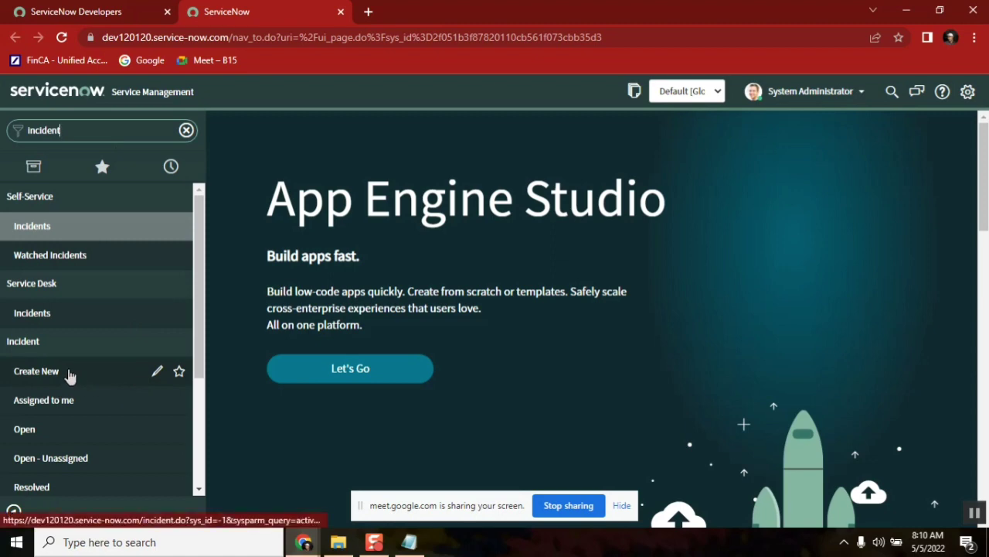
click(69, 374)
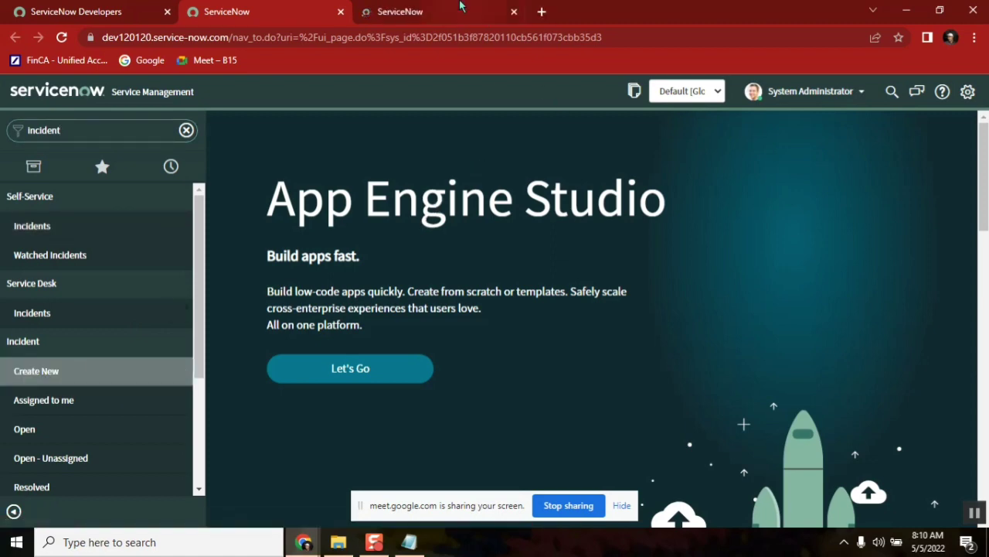
click(431, 11)
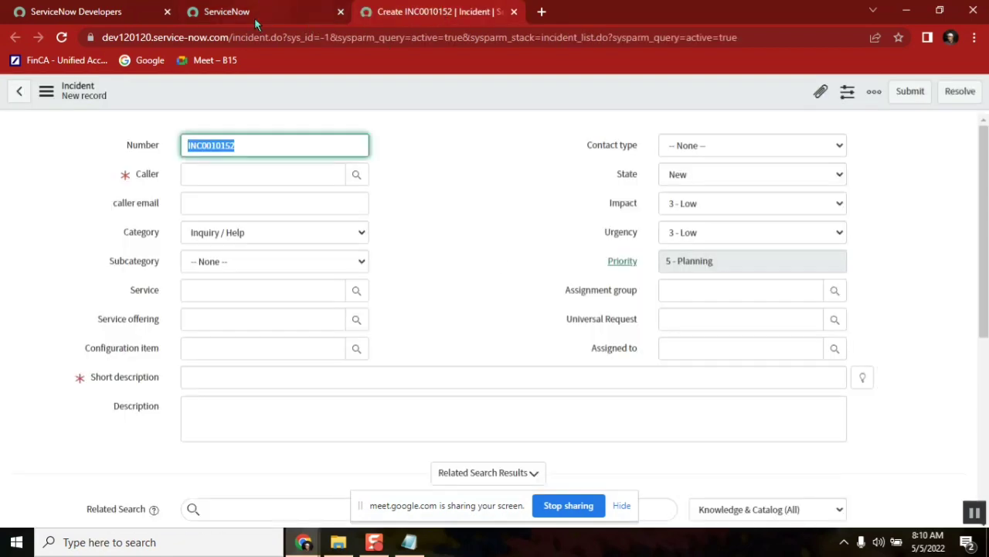
click(254, 17)
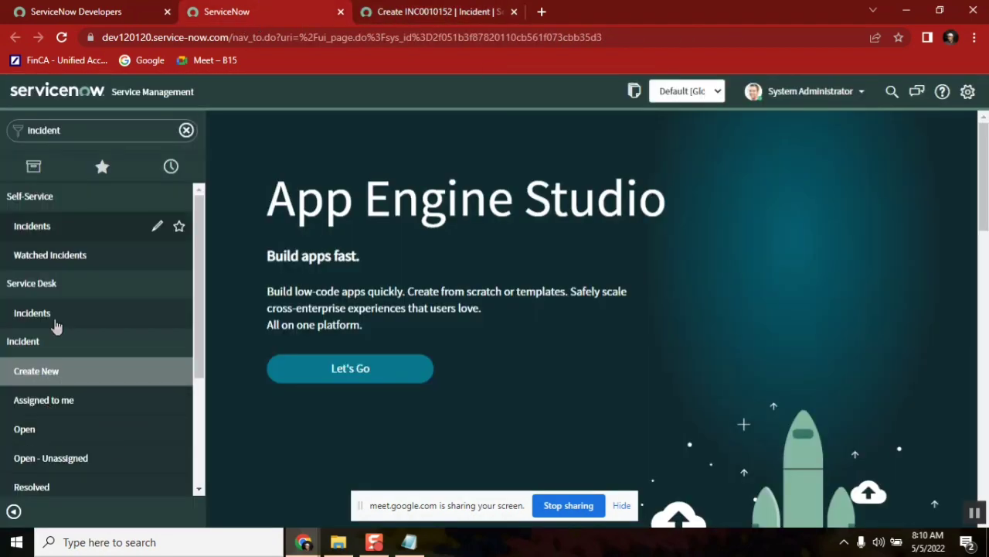
drag(56, 131, 26, 131)
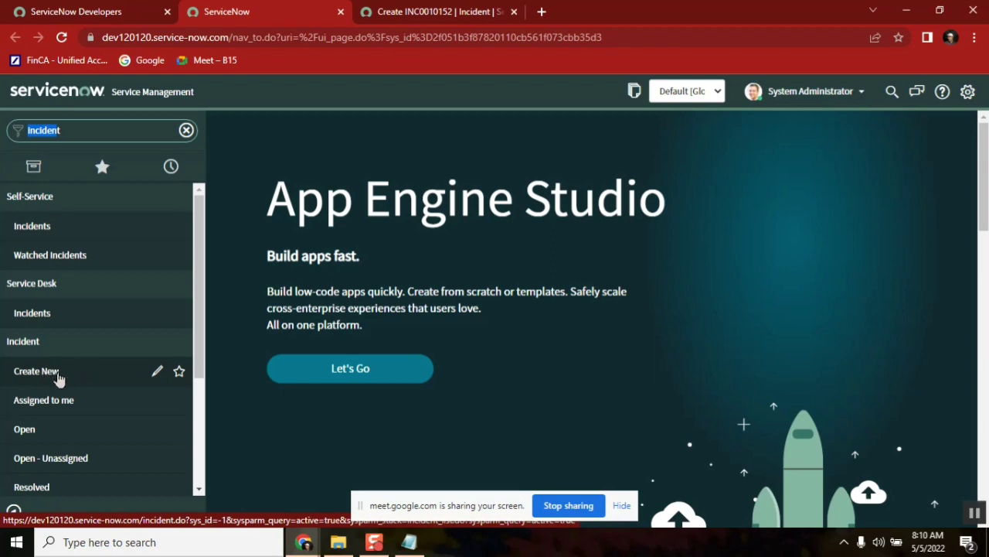
click(448, 13)
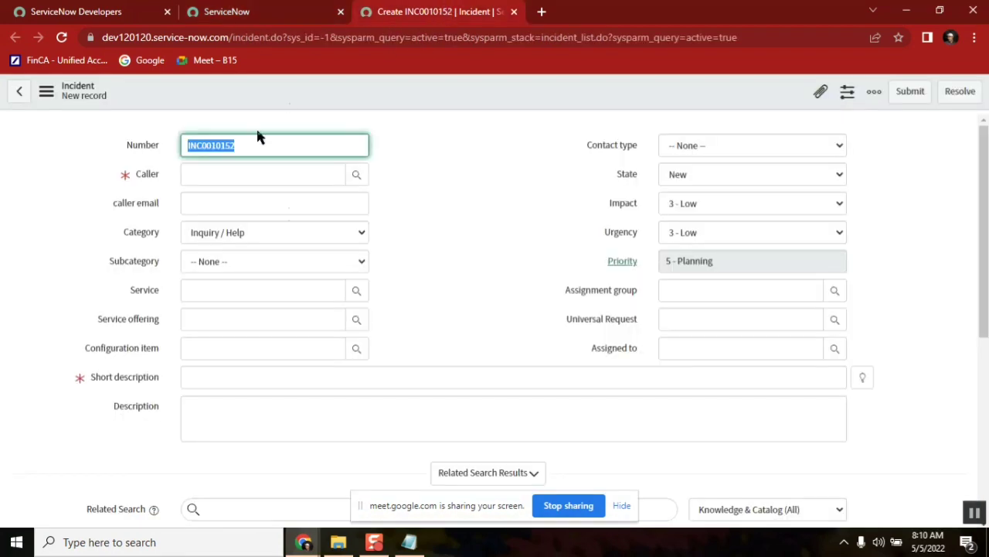
Pick the listed user as caller, with short description 'card is blocked' and description 'not able to do transactions'
click(301, 177)
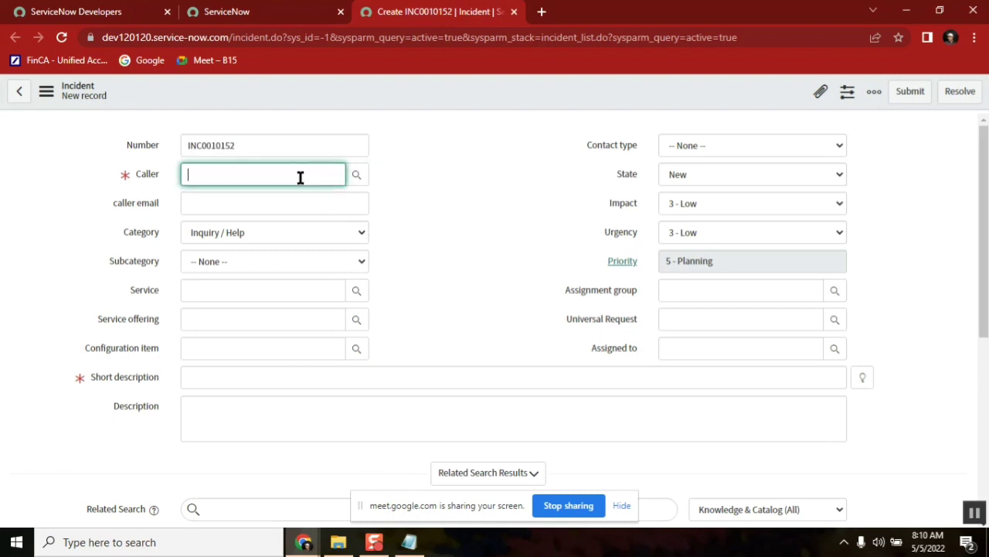
click(354, 177)
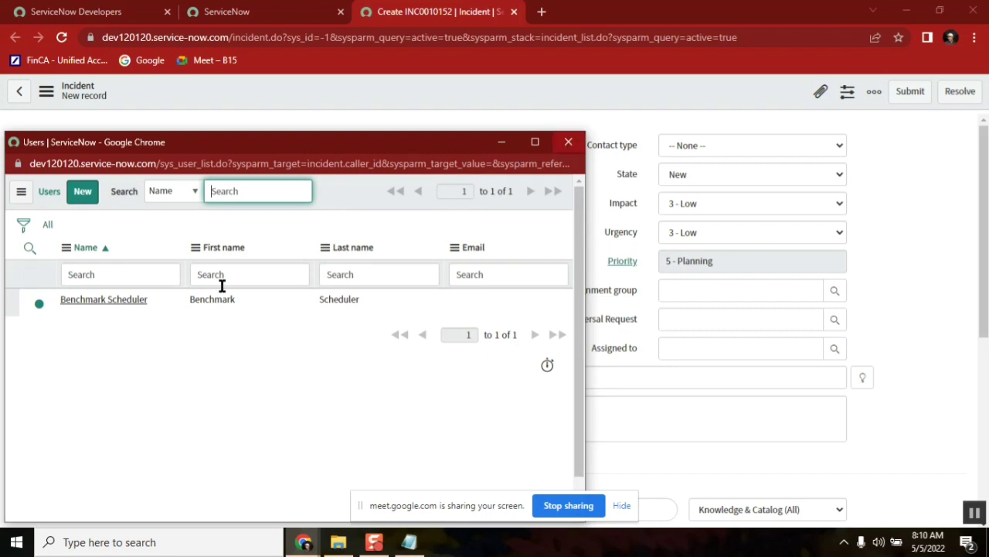
click(121, 299)
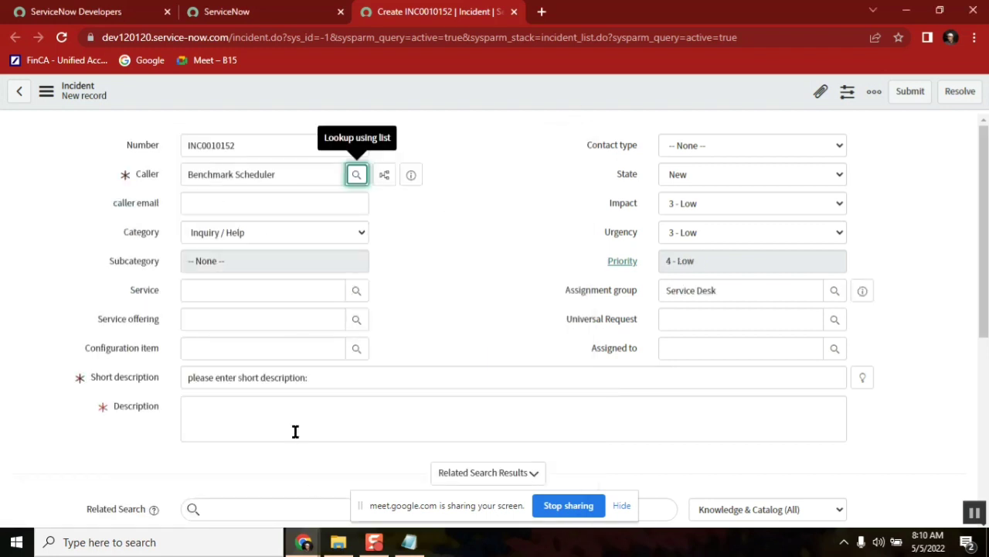
drag(333, 379, 169, 374)
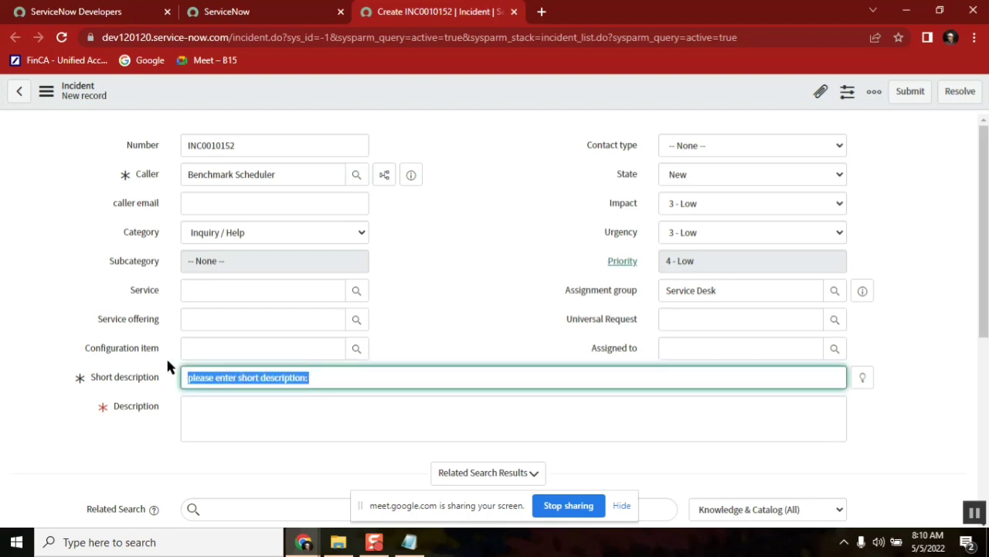
text(card is bl)
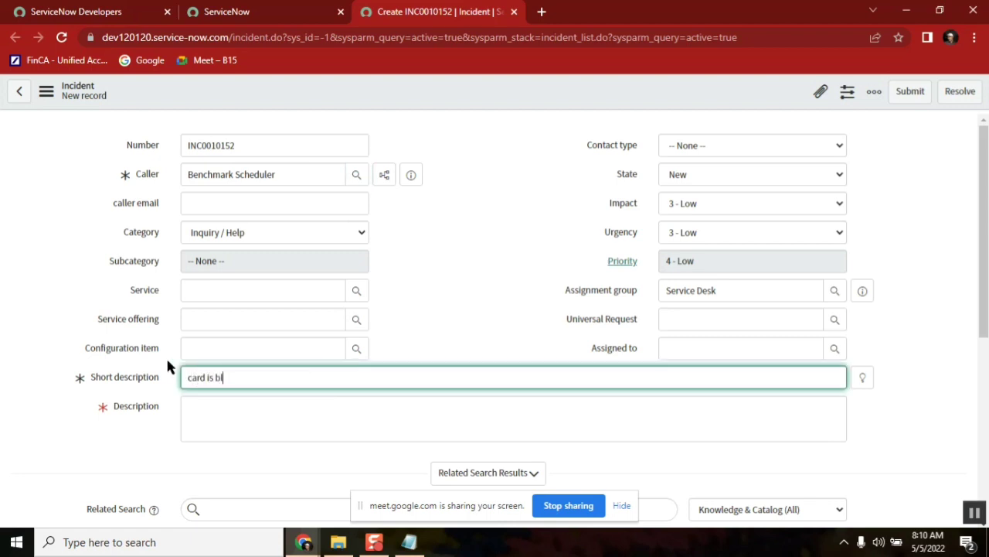
text(ocked)
click(262, 420)
text(n)
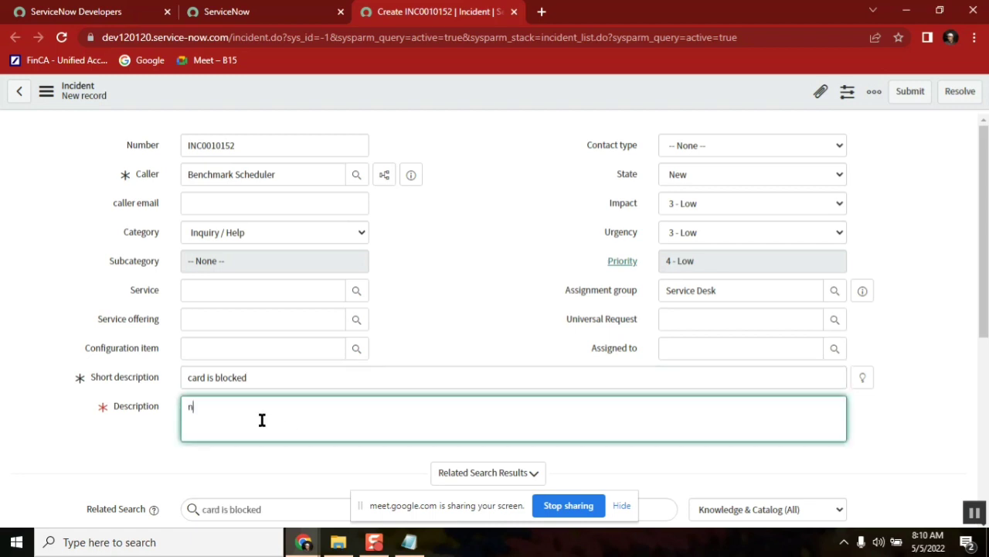
text(ot able to)
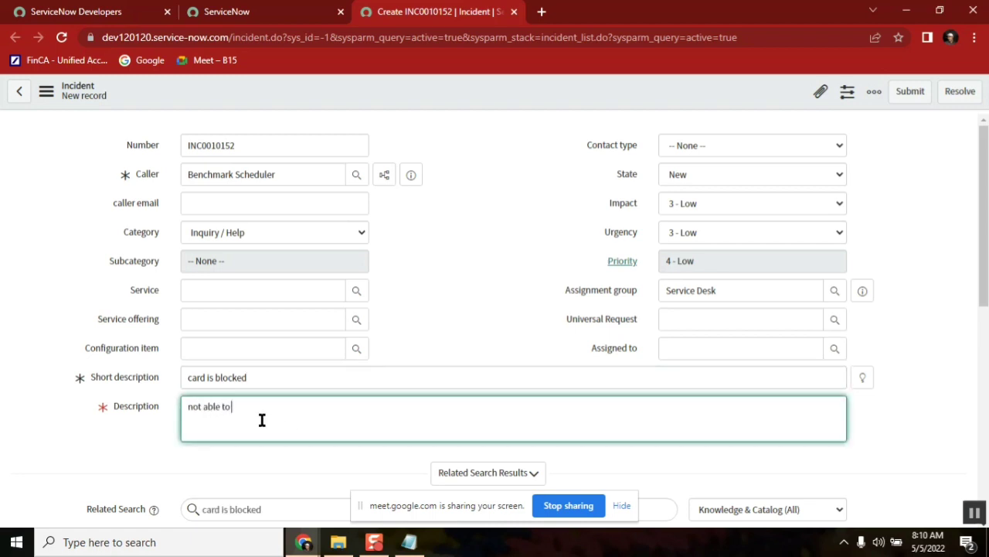
text( do transactions)
Set Impact to 1 - High and Urgency to 2 - Medium, making Priority 2 - High
click(741, 203)
click(731, 221)
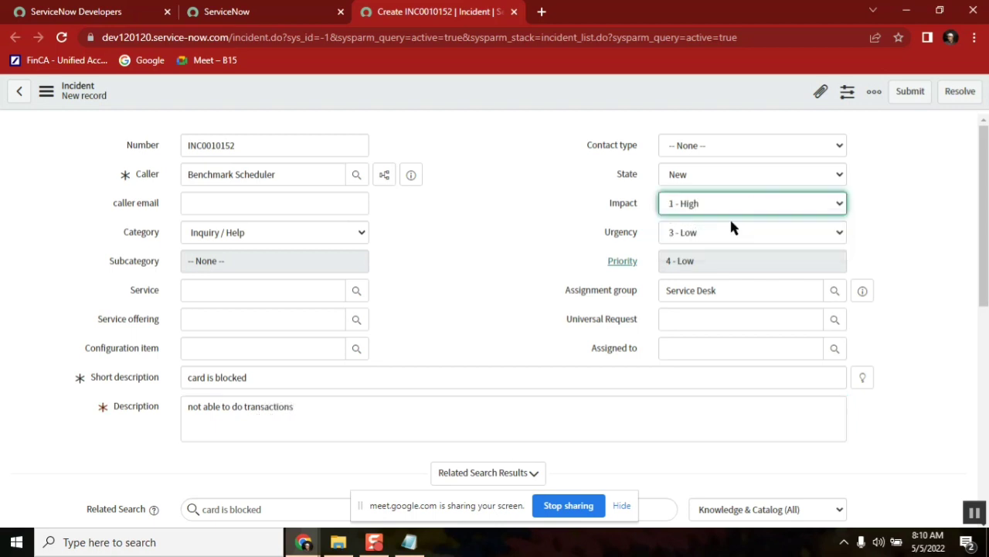
click(721, 232)
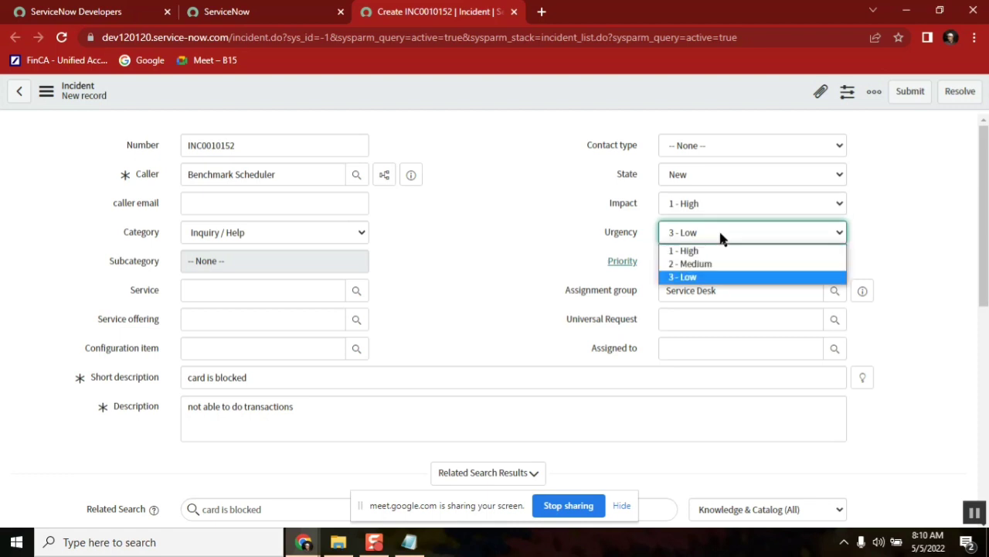
click(716, 266)
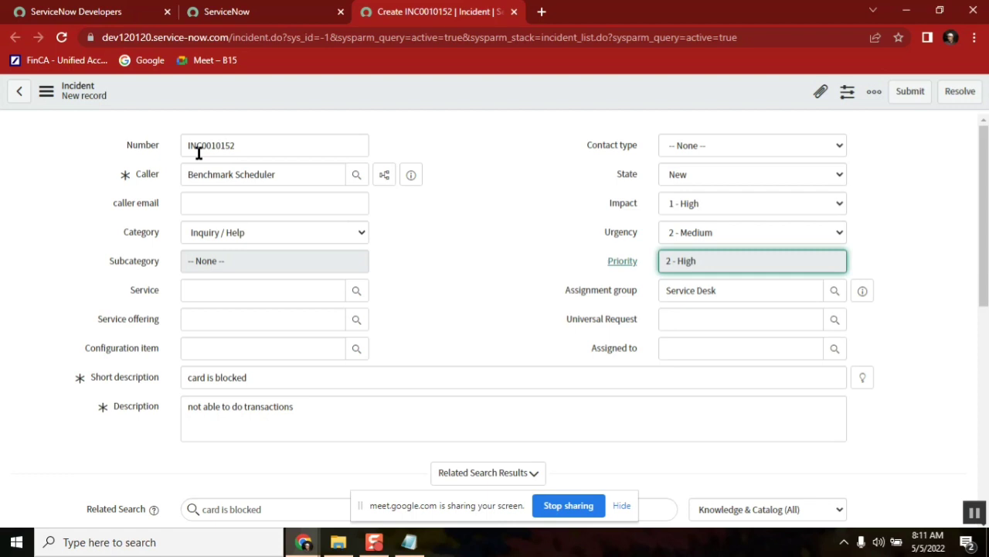
click(410, 542)
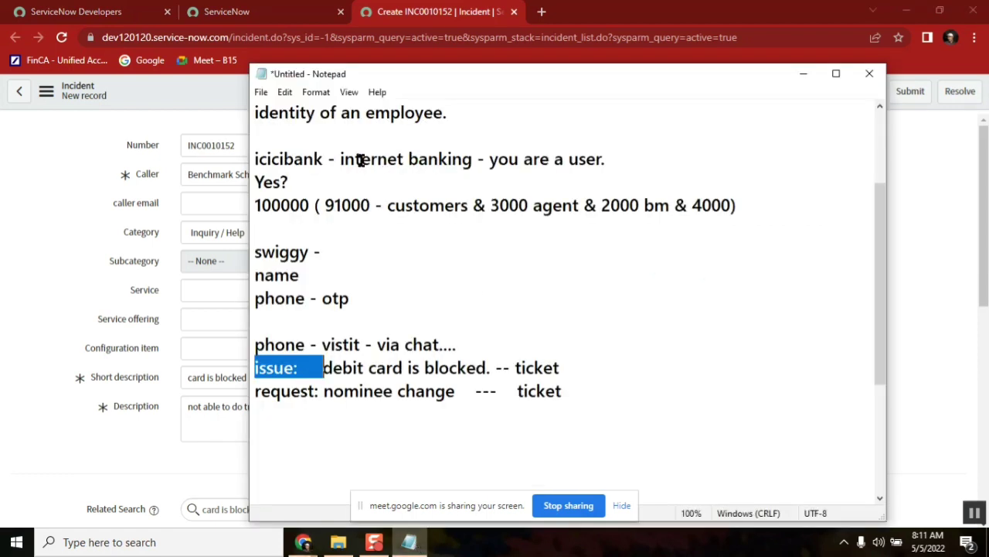
click(360, 159)
drag(581, 203, 490, 203)
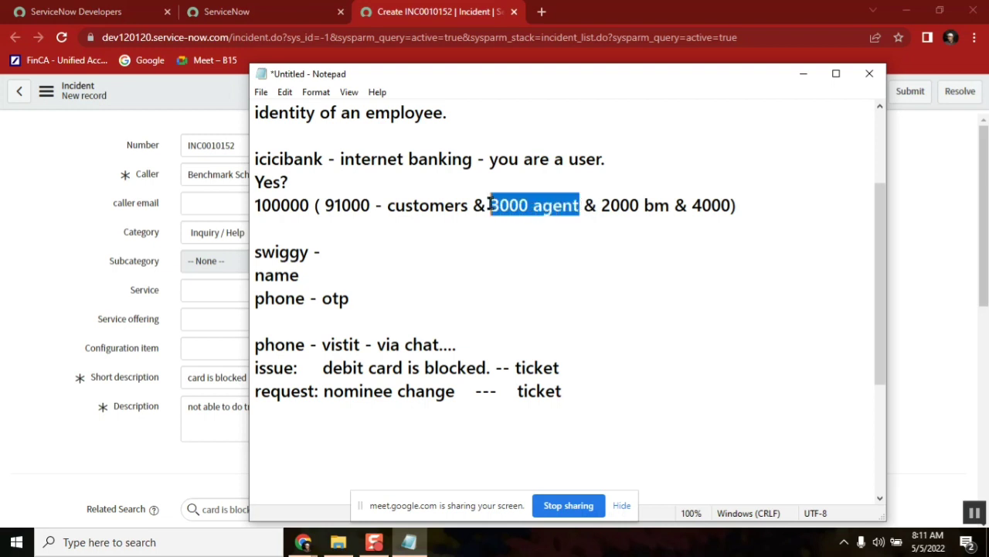
double_click(269, 344)
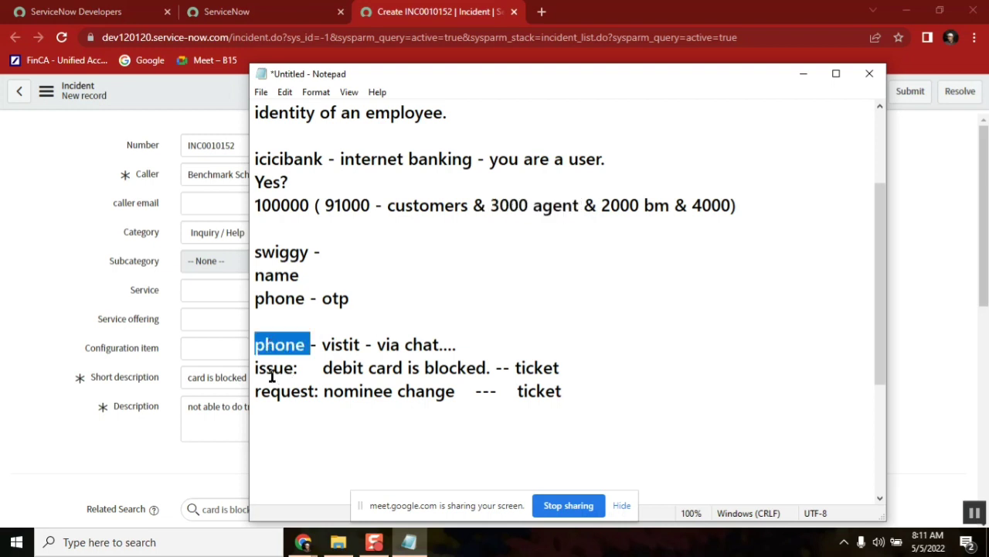
double_click(271, 367)
double_click(539, 367)
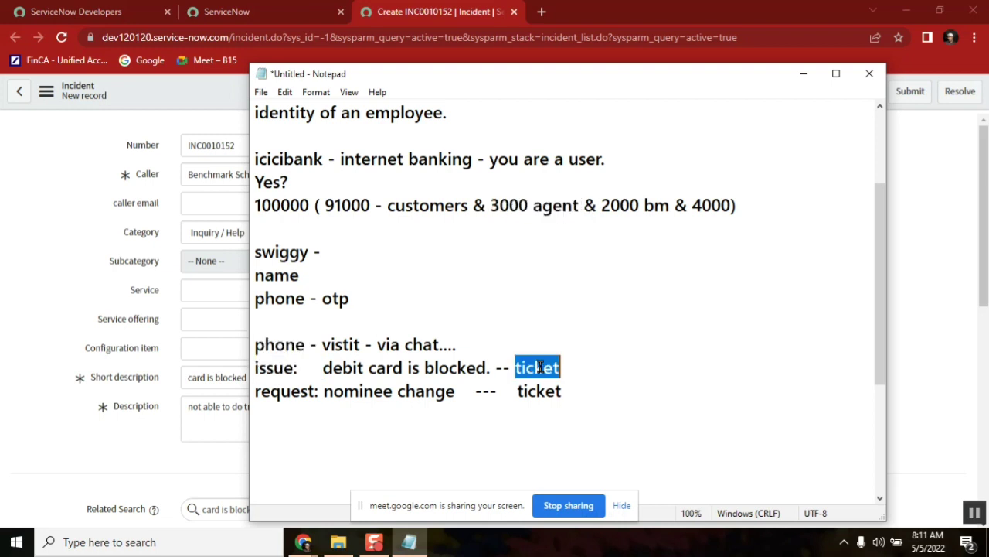
drag(478, 159, 337, 159)
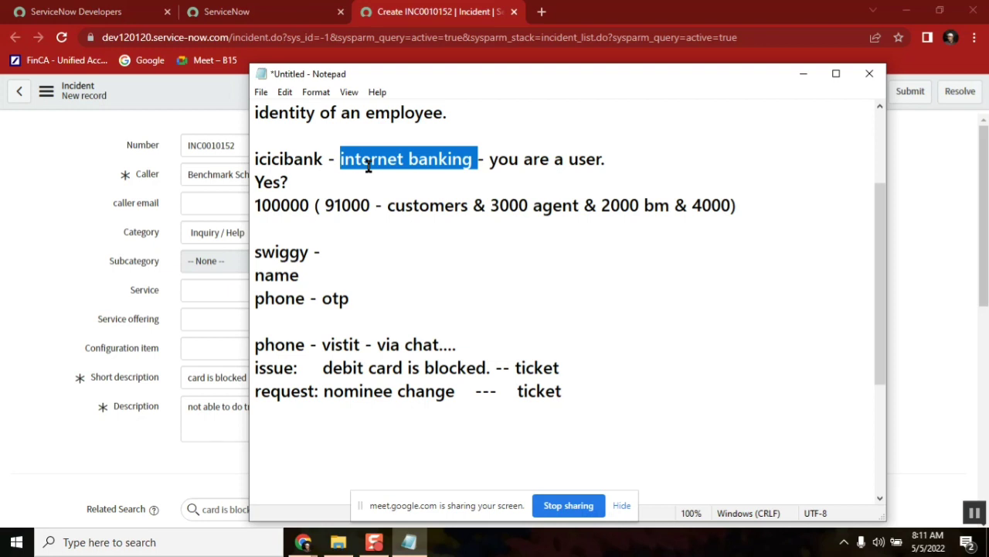
click(162, 89)
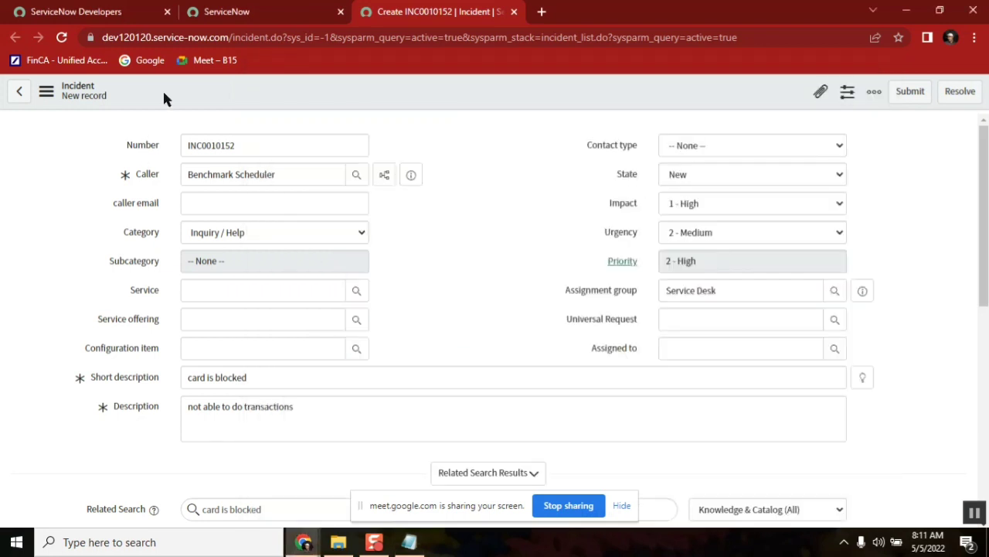
click(229, 40)
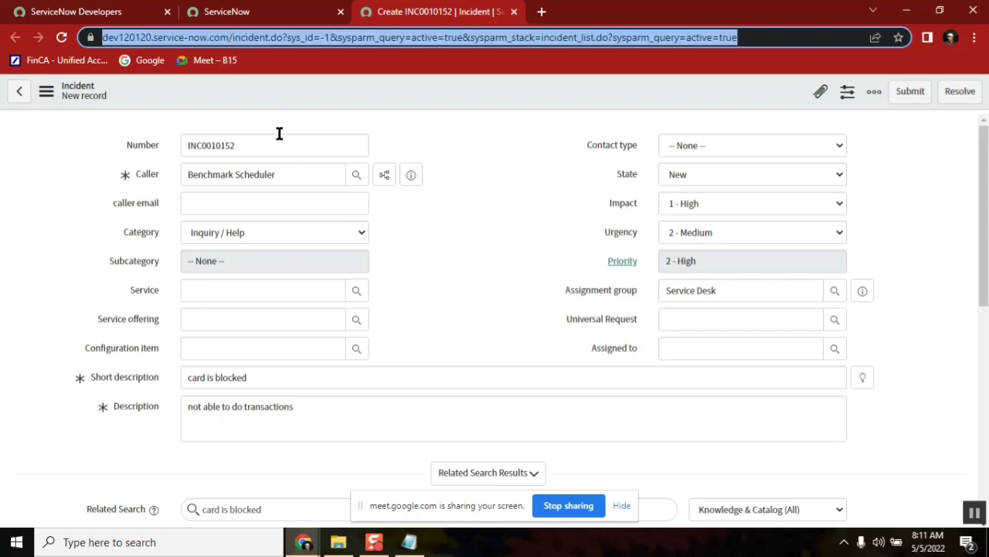
double_click(207, 145)
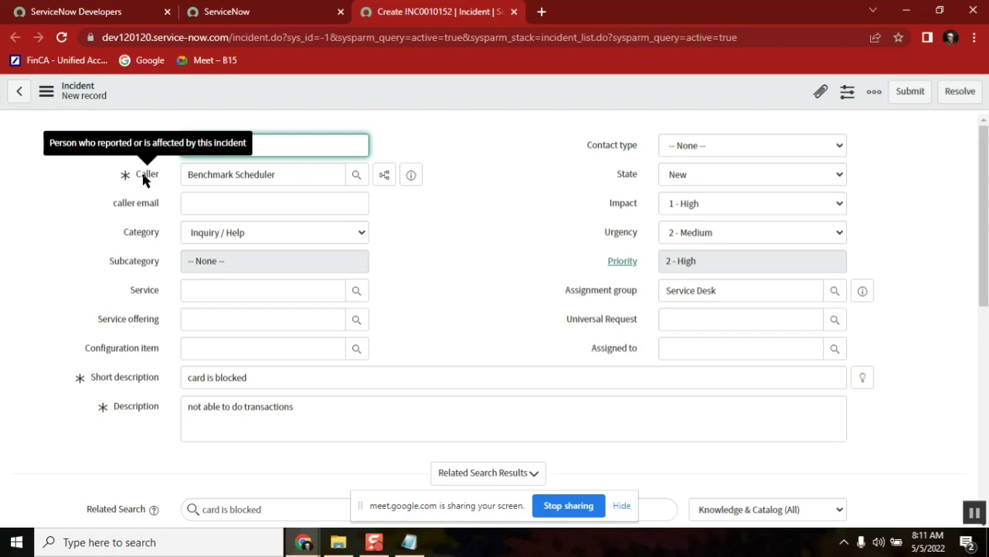
double_click(262, 173)
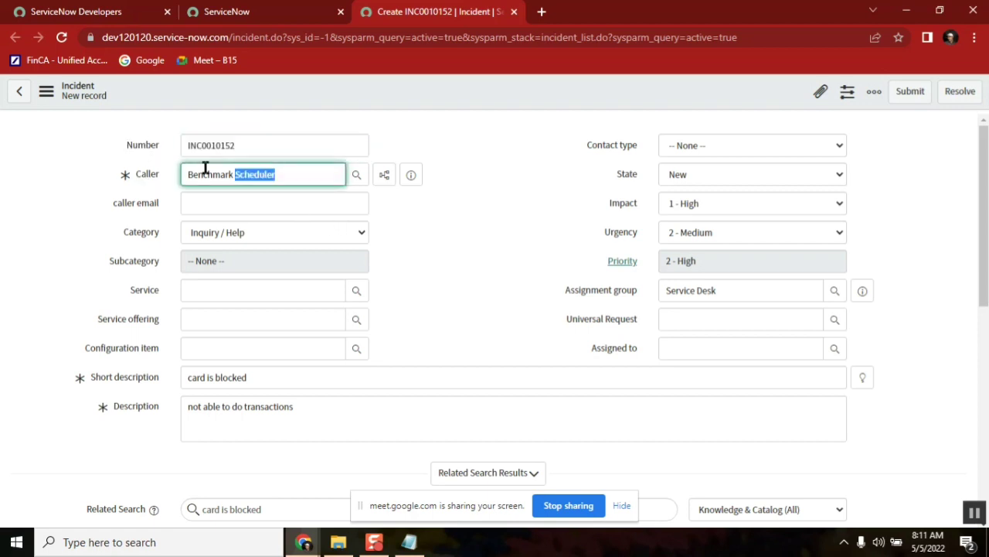
click(410, 542)
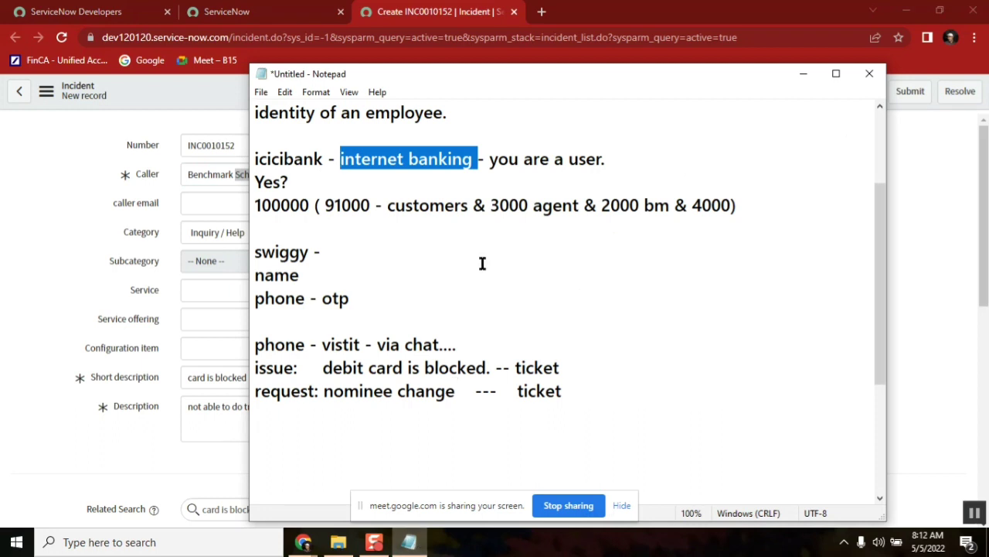
click(428, 202)
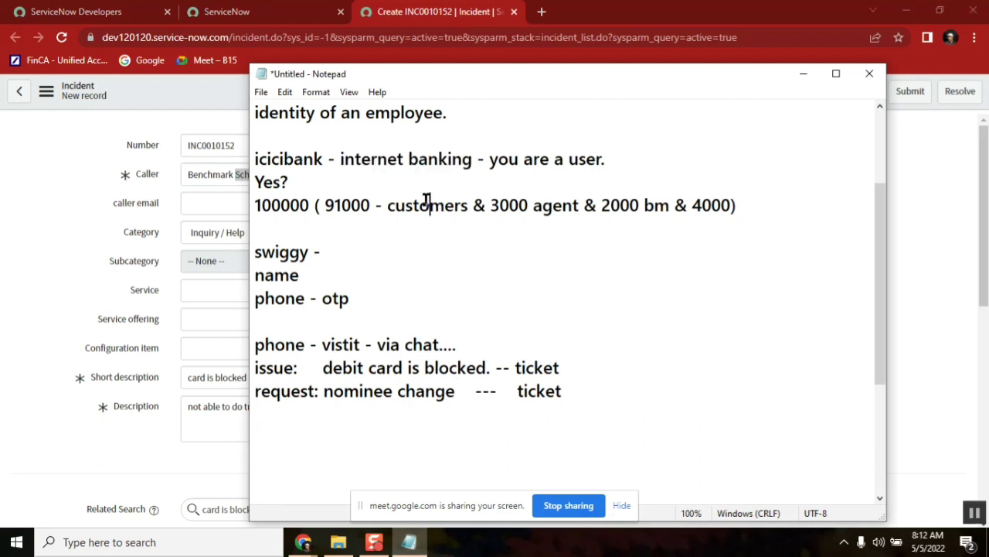
double_click(376, 159)
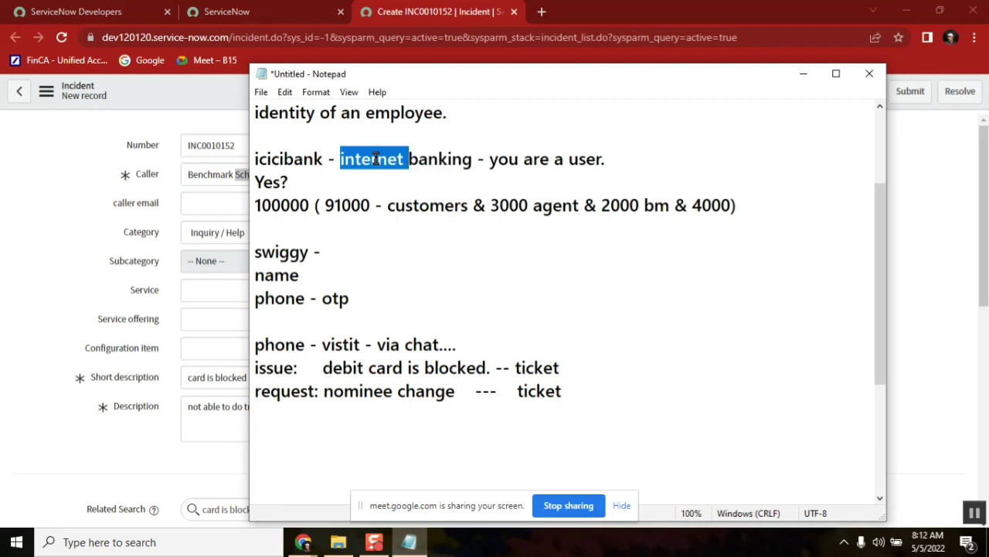
double_click(545, 367)
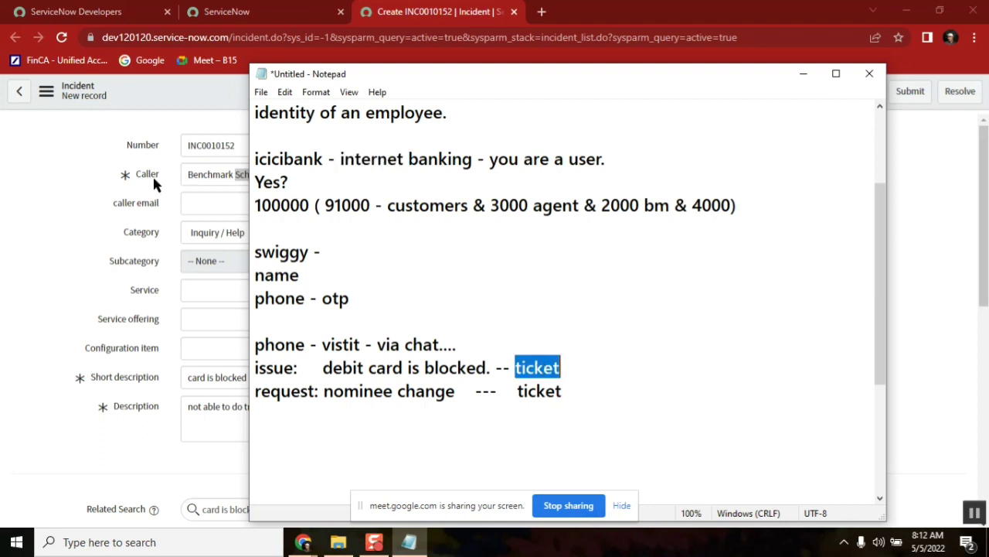
double_click(405, 205)
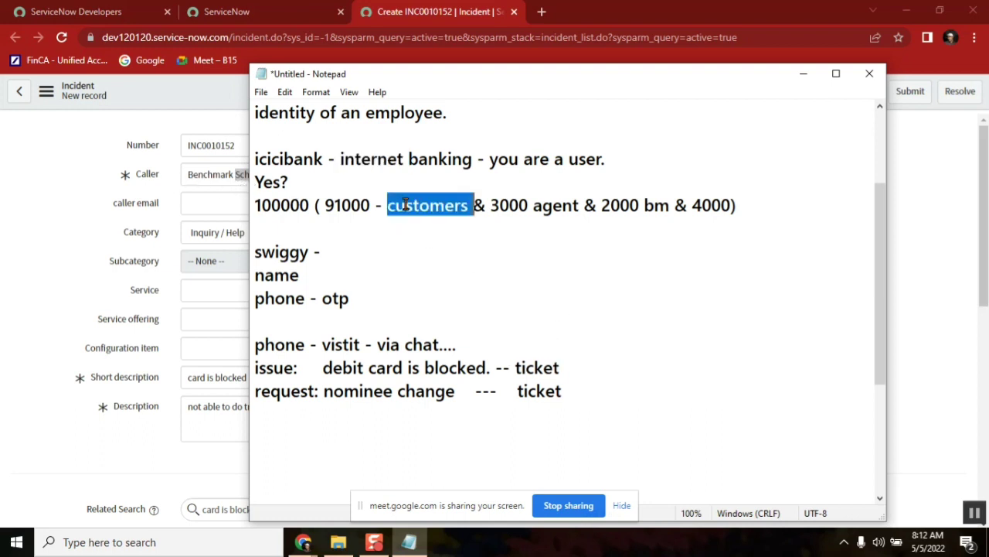
double_click(342, 205)
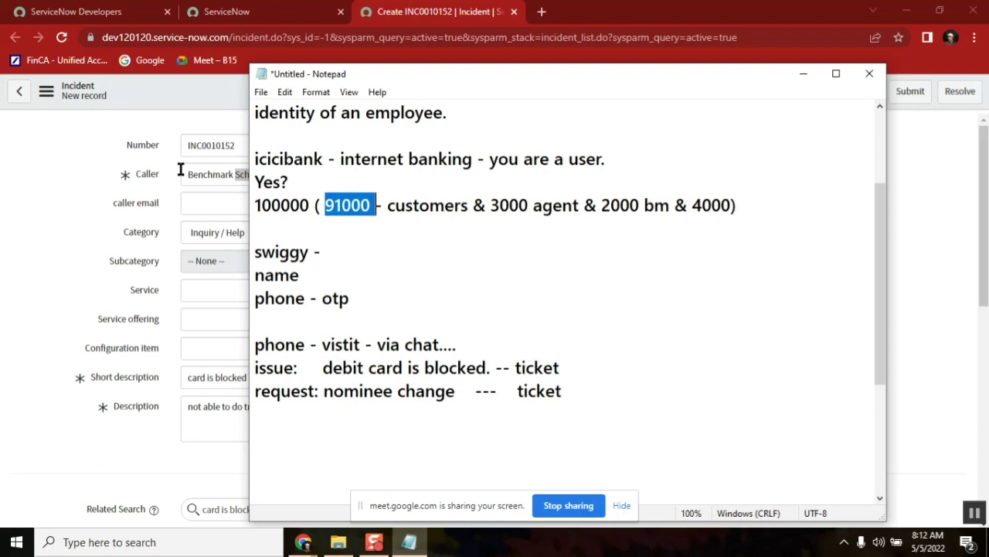
click(745, 203)
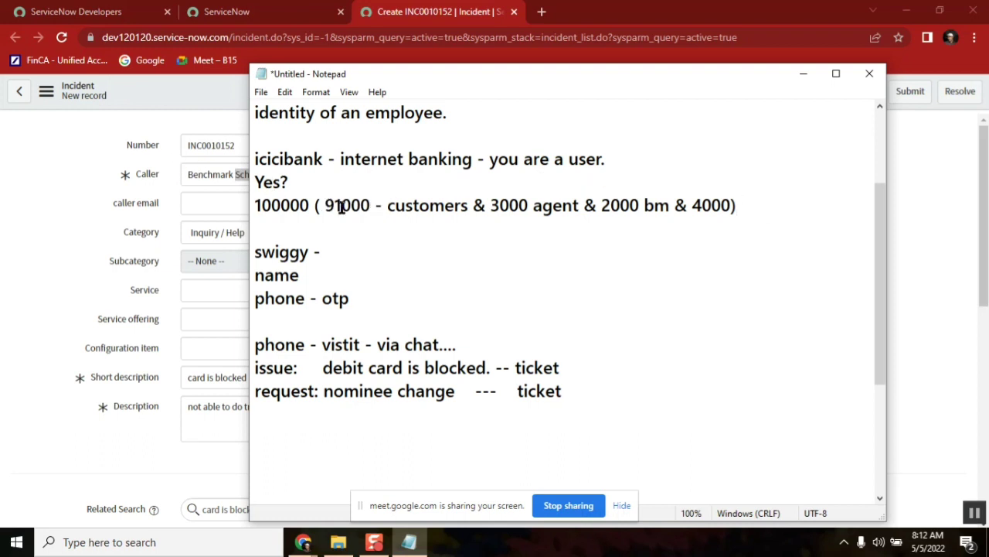
click(256, 207)
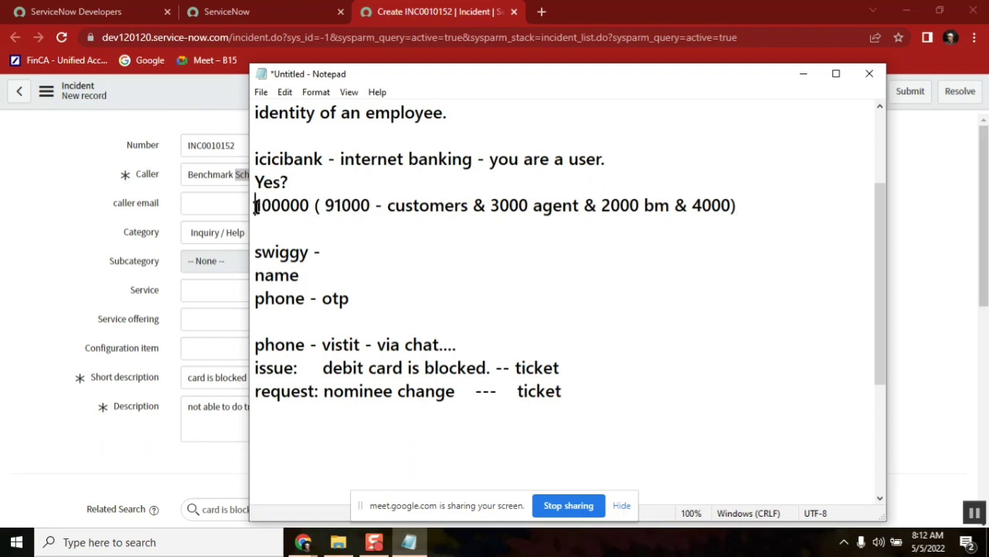
shift+click(746, 205)
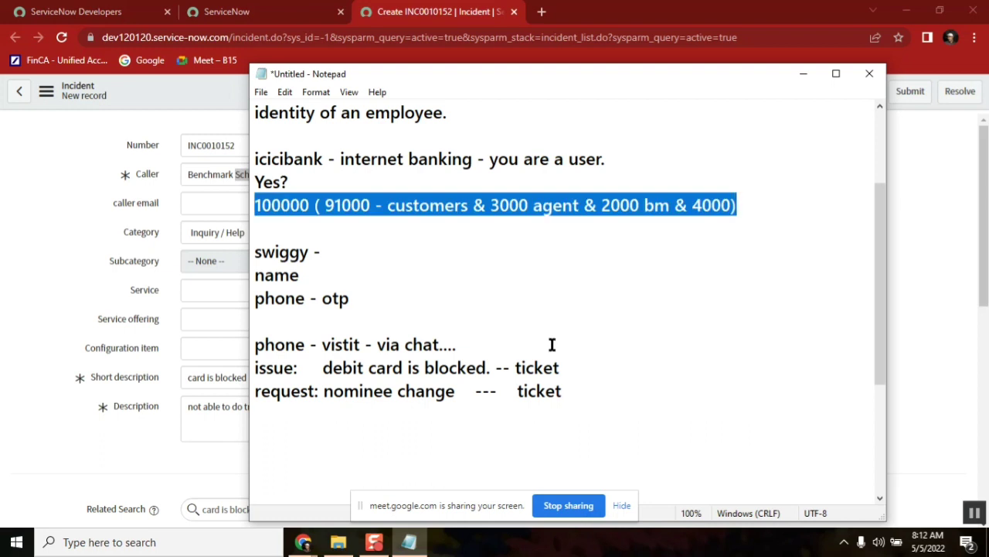
click(39, 168)
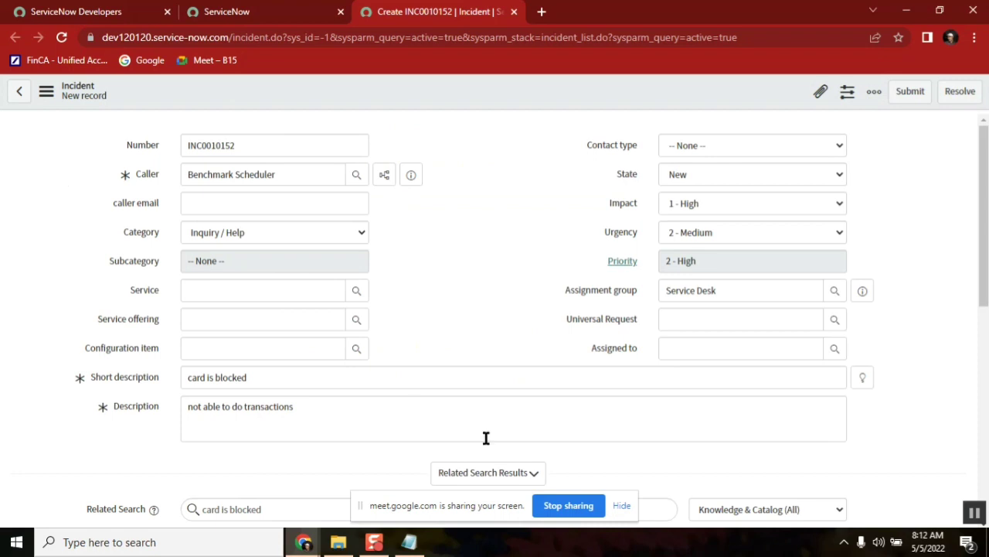
click(409, 544)
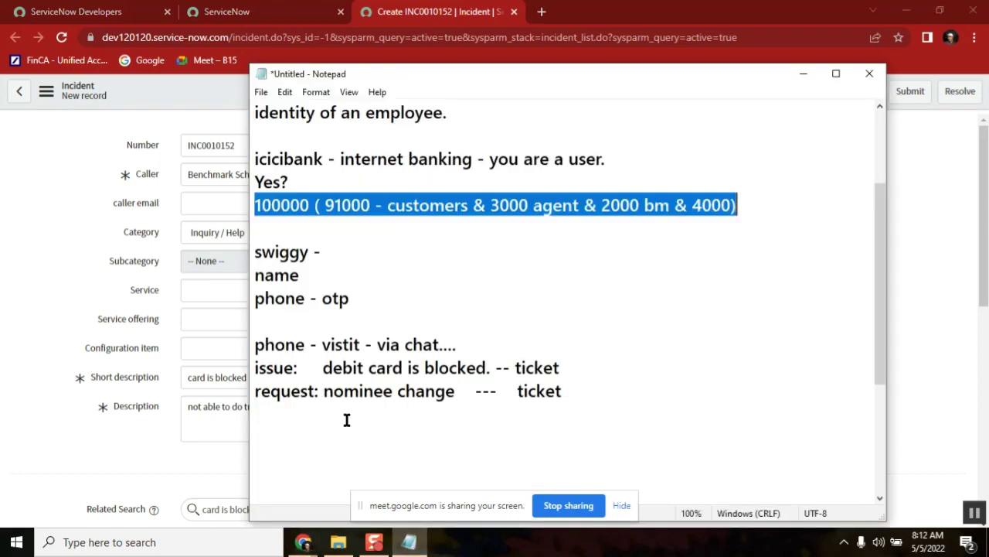
double_click(270, 370)
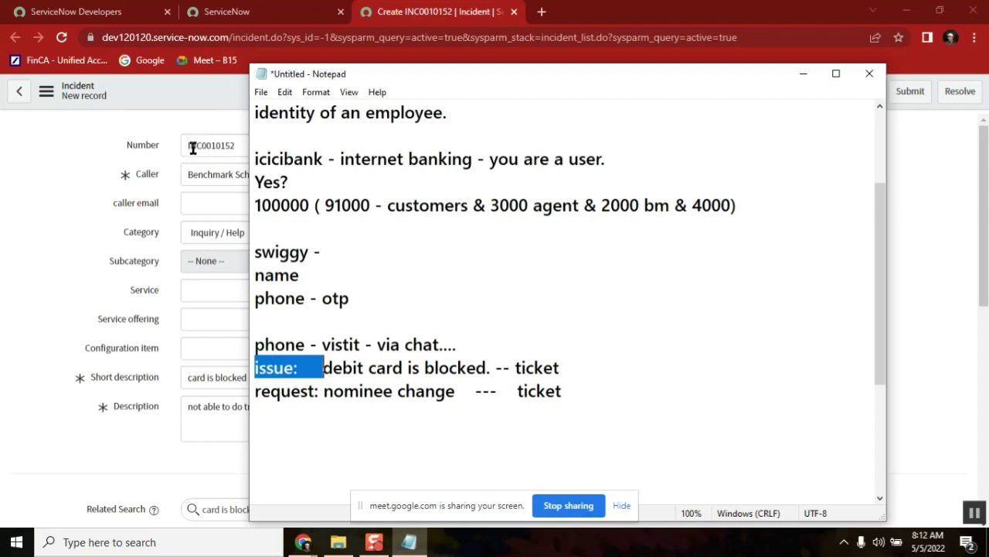
click(86, 200)
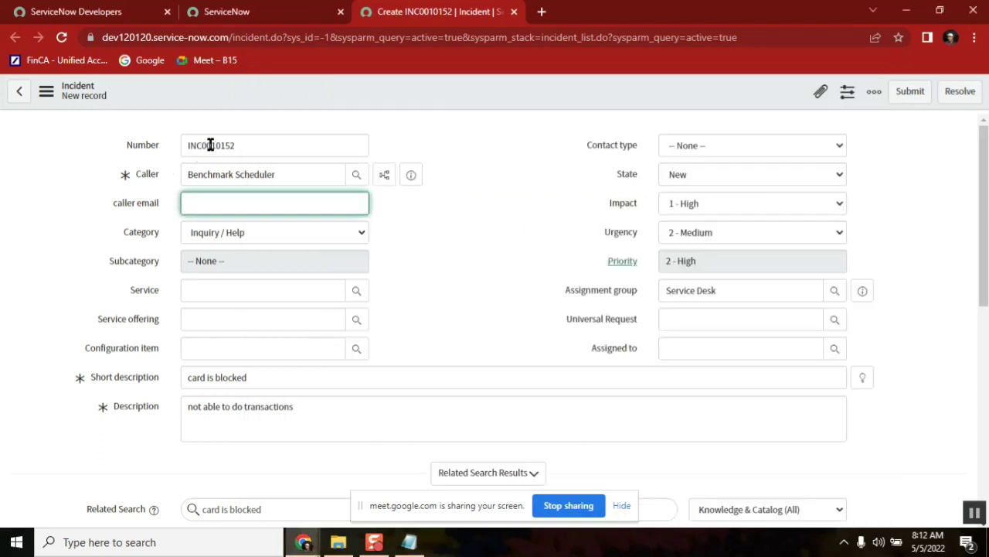
click(209, 379)
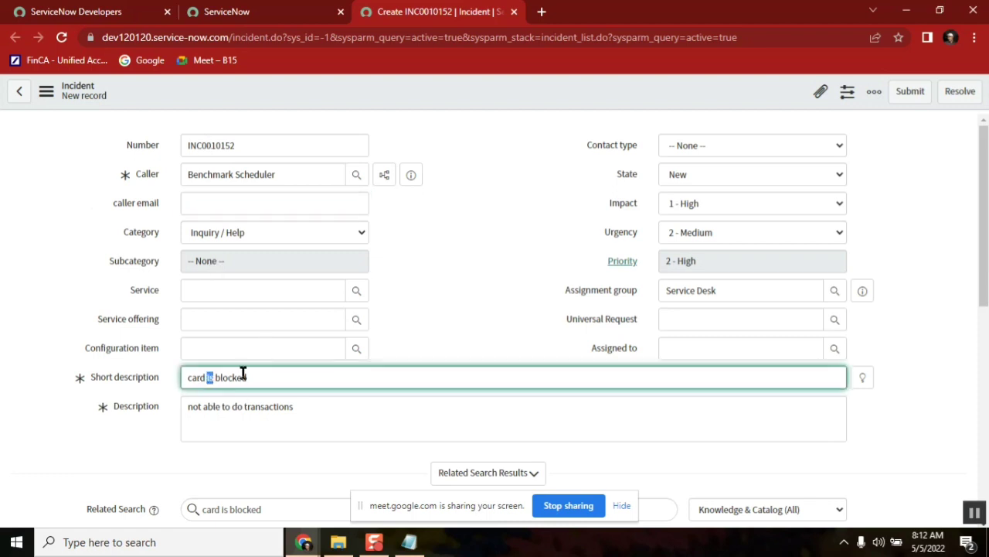
double_click(243, 375)
Bring the Notepad notes forward from the taskbar and highlight the word 'vistit'
click(410, 544)
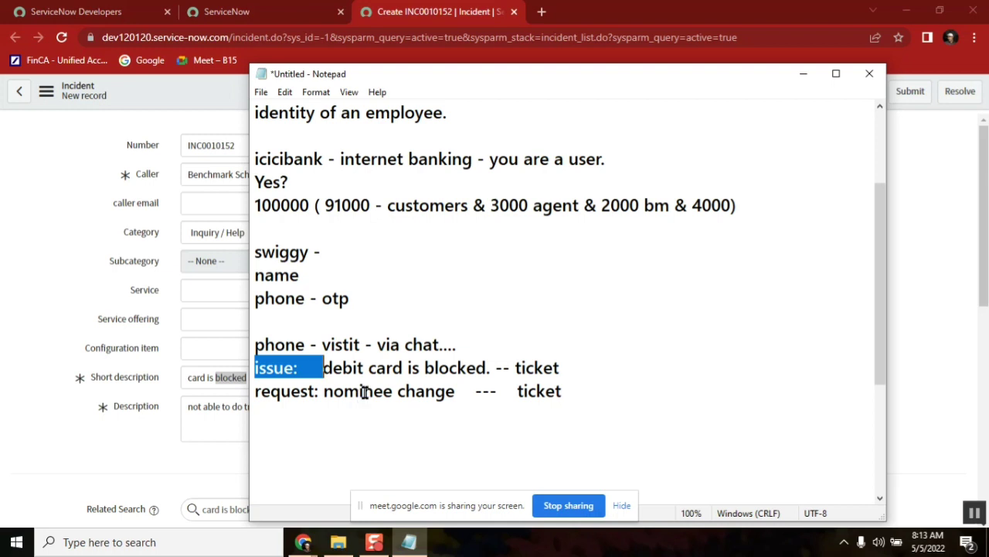
double_click(353, 345)
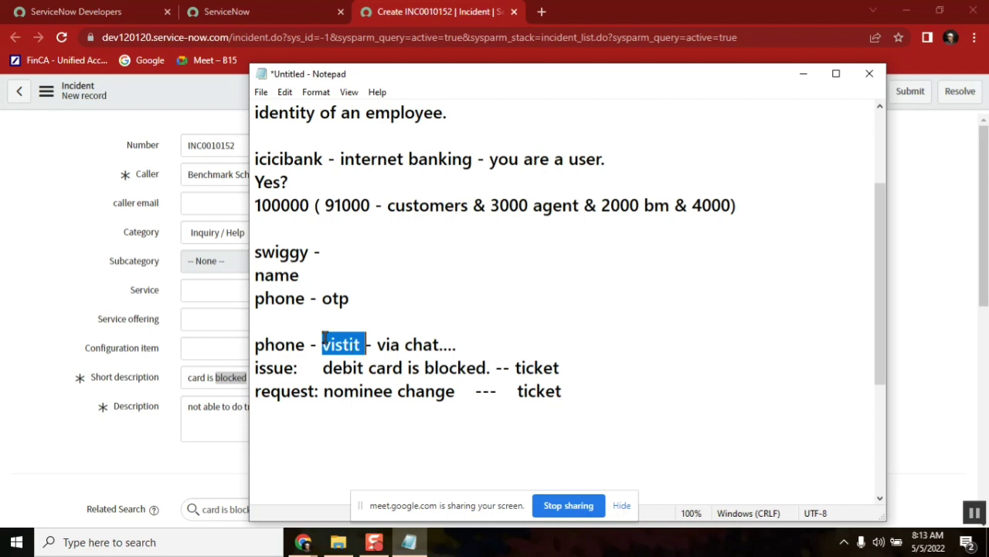
Bring the drafted 'card is blocked' incident forward and inspect its Assignment group value
click(70, 258)
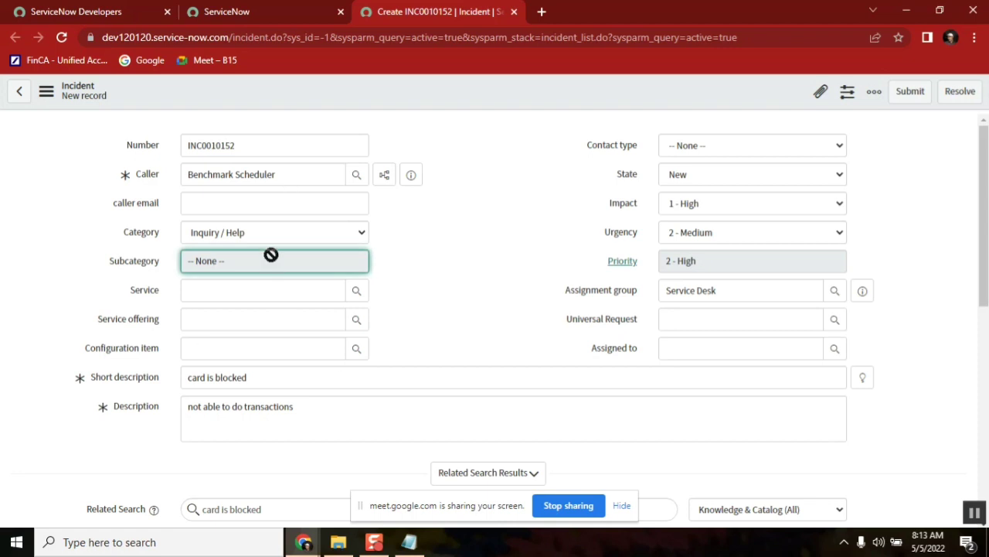
double_click(689, 292)
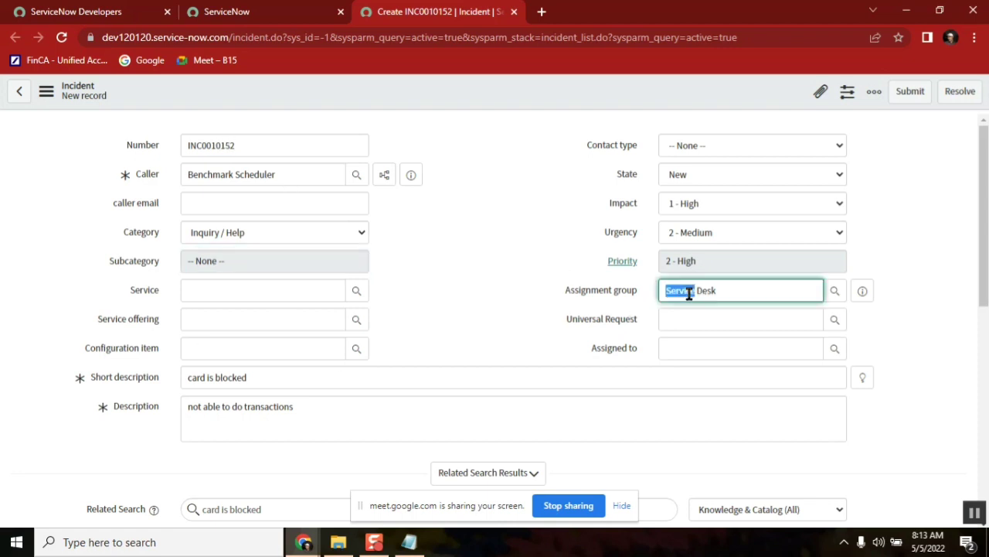
click(721, 291)
Add a new 'group (team) - 10' line at the bottom of the Notepad notes
click(408, 542)
click(308, 423)
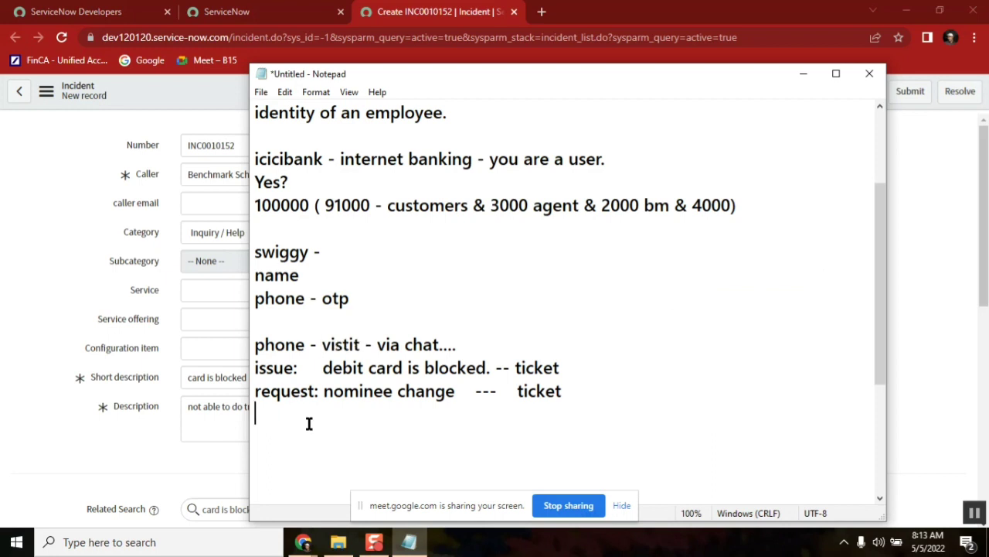
key(Return)
key(Return)
text(group)
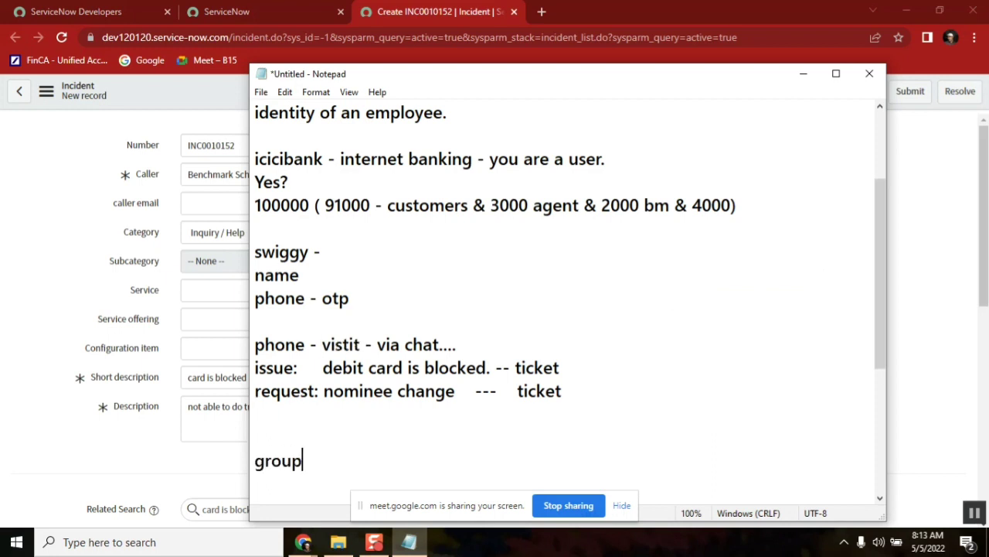
text( (team) - )
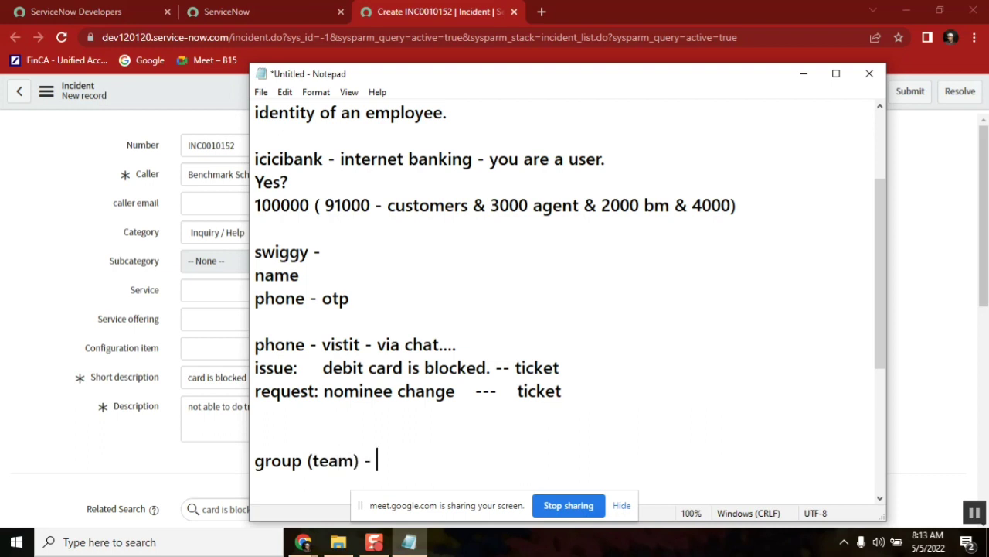
text(10)
Reposition the notes window and end the group line with a dash: 'group (team) - 10 -'
drag(423, 69, 310, 12)
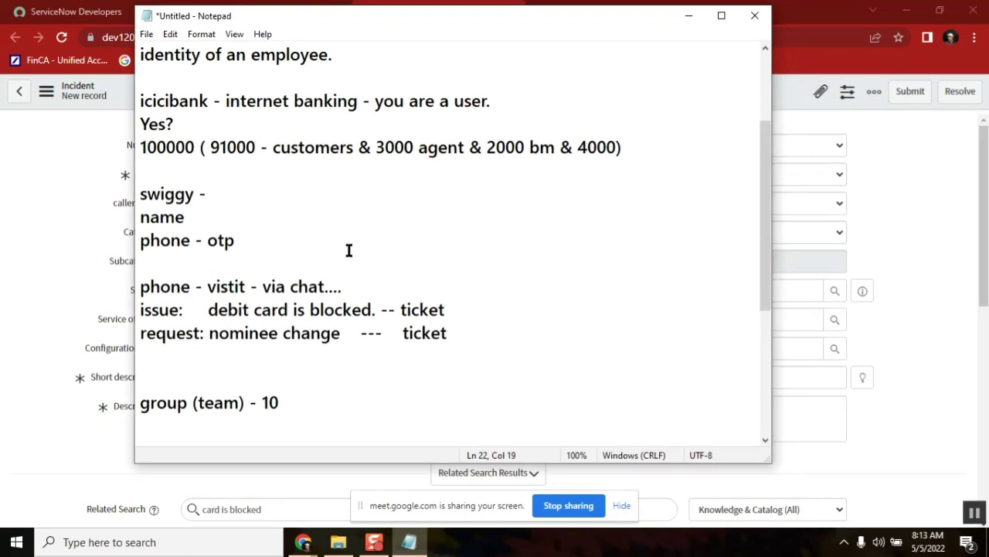
click(420, 306)
double_click(154, 306)
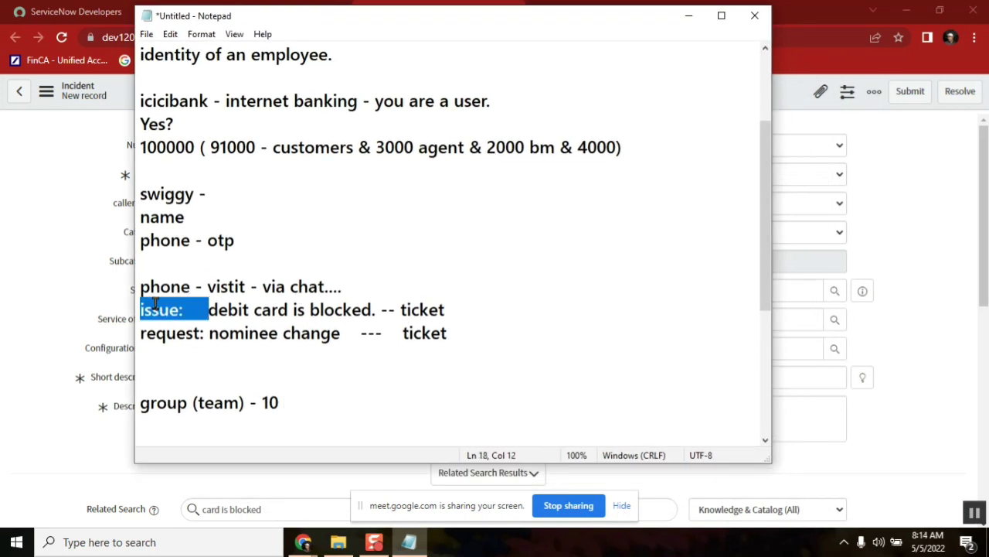
click(321, 405)
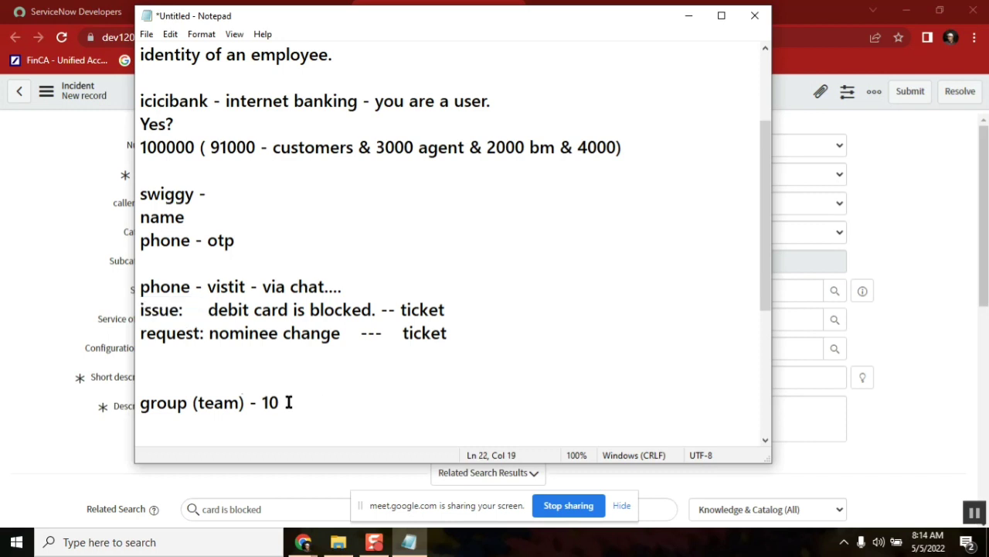
double_click(214, 400)
double_click(296, 397)
click(295, 397)
double_click(206, 403)
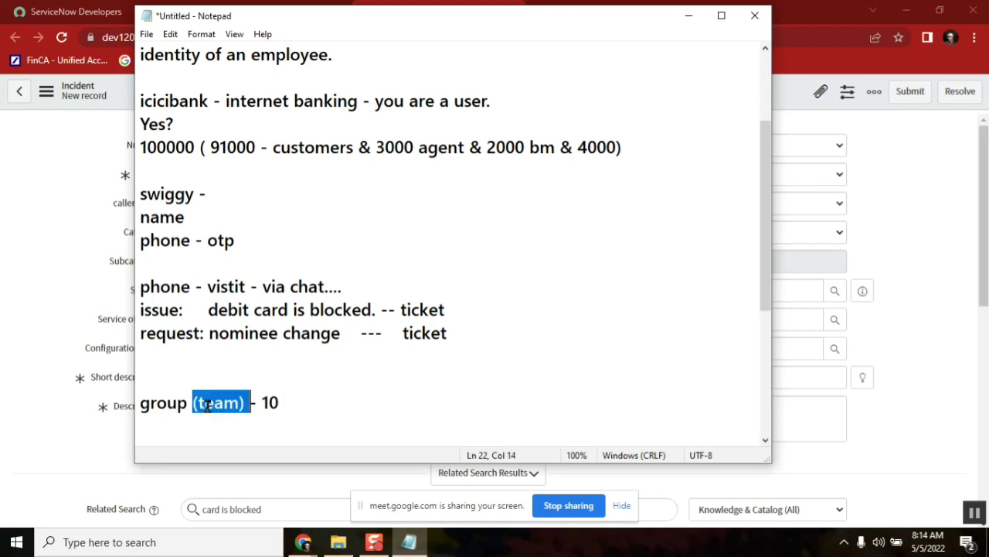
click(310, 408)
text(-)
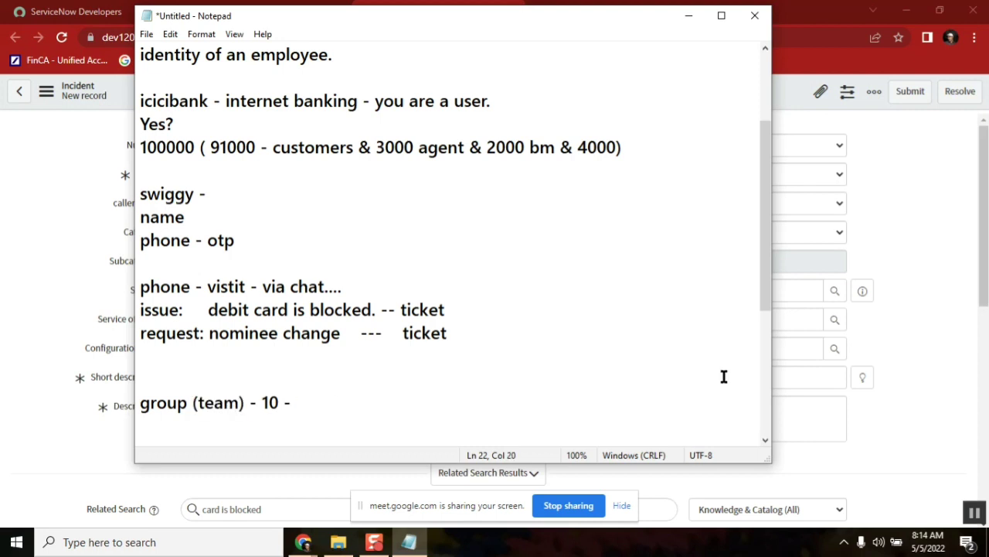
click(889, 208)
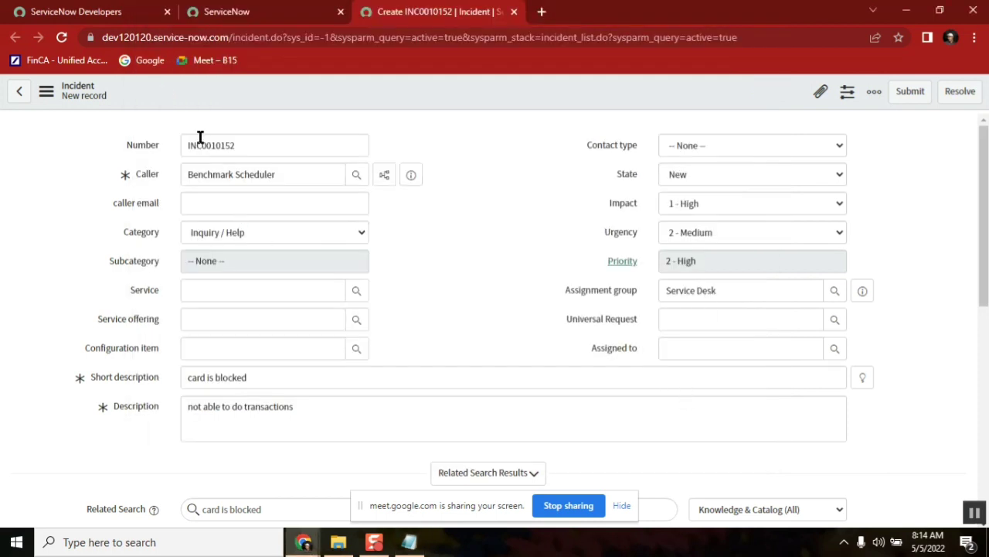
Save the new blocked-card incident from the form header's context menu
click(687, 294)
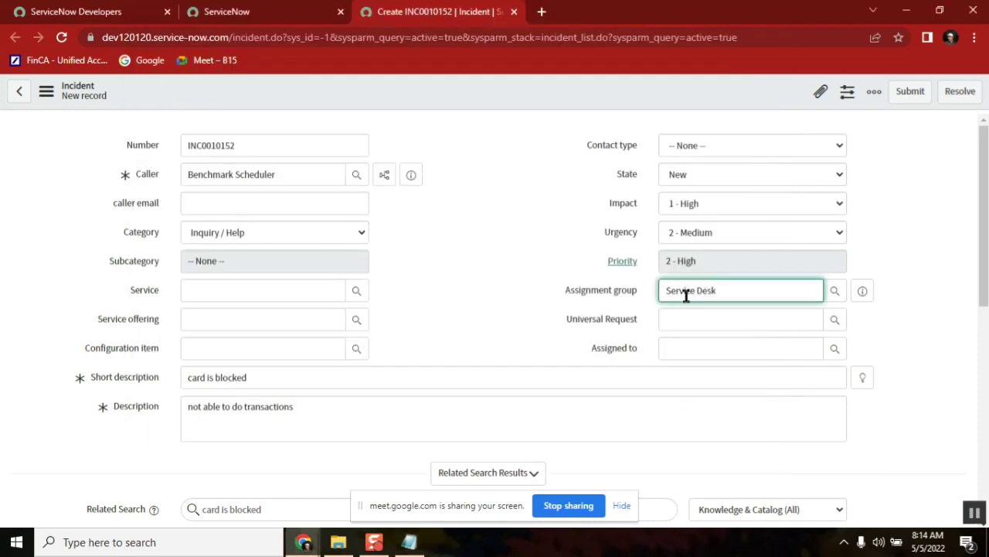
right_click(506, 90)
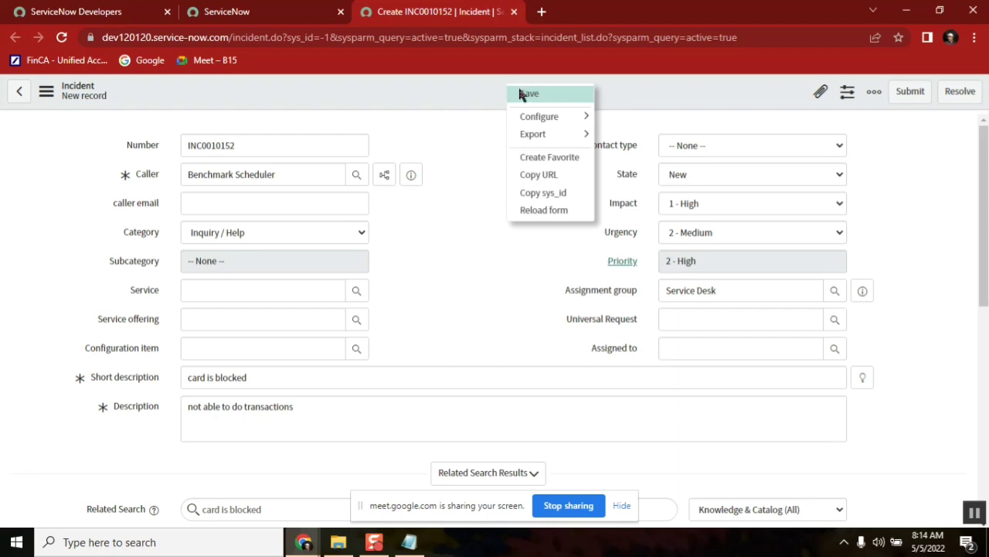
click(534, 94)
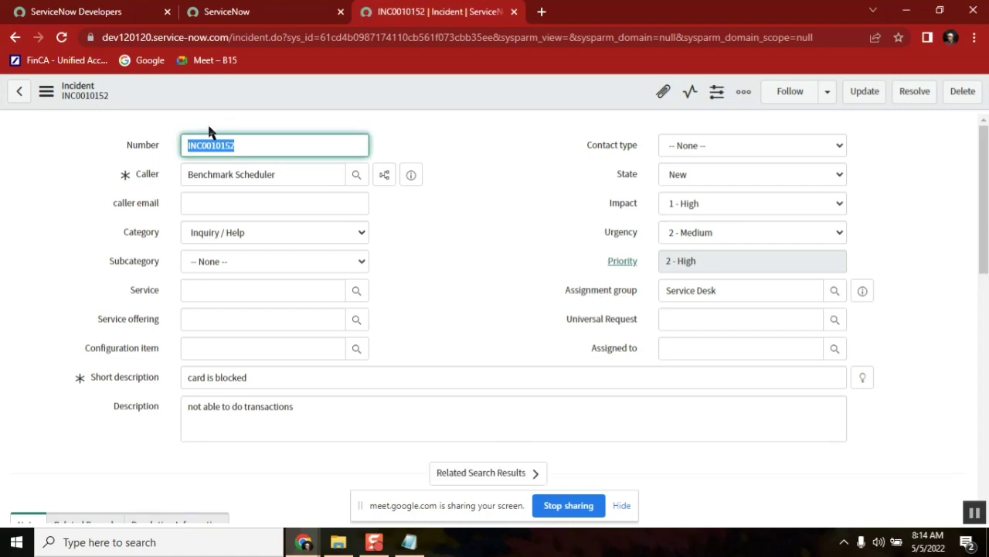
Copy the saved incident number INC0010152
right_click(213, 143)
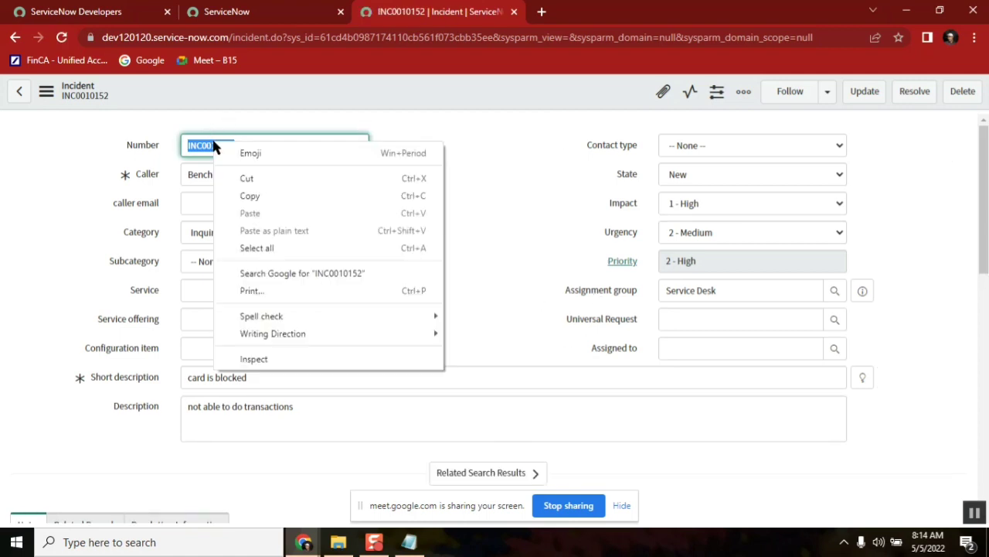
click(165, 112)
double_click(207, 148)
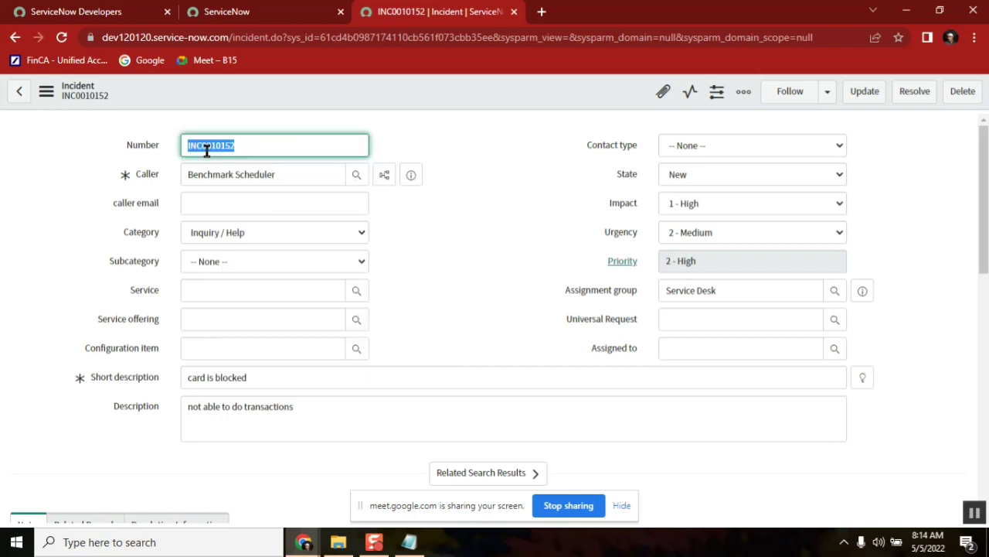
right_click(207, 151)
click(257, 206)
Append '(INC0010152)' to the end of the debit-card issue line in the notes
click(409, 543)
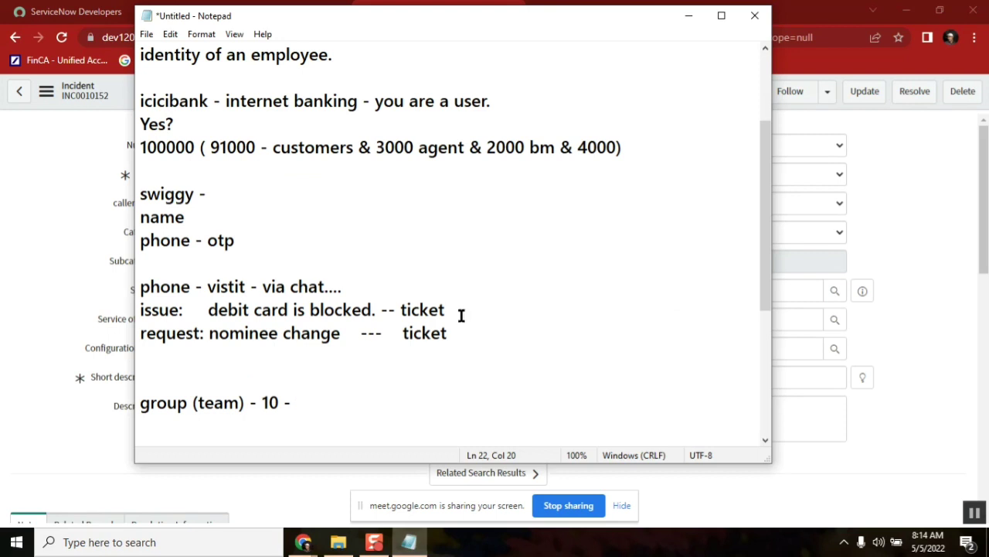
click(460, 313)
text(()
key(ctrl+v)
text())
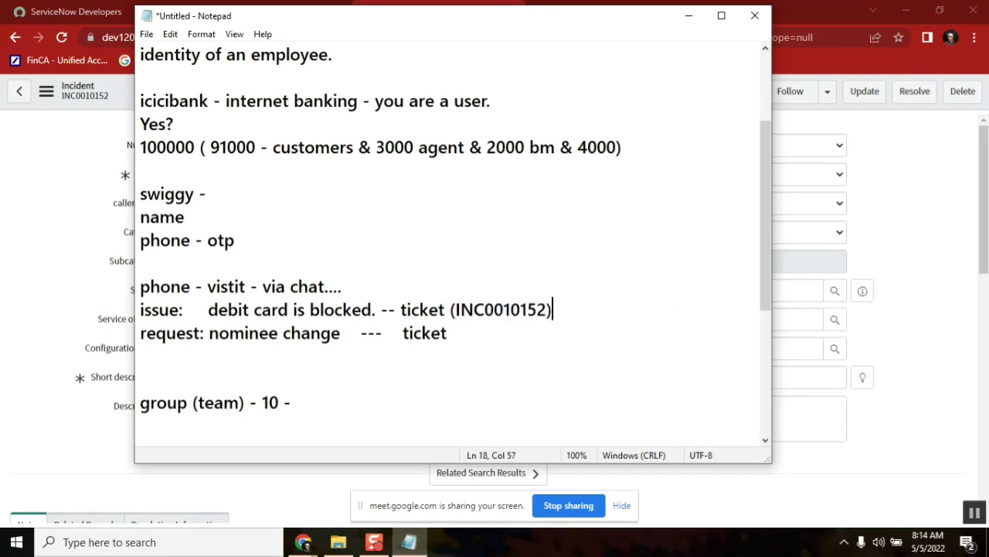
double_click(516, 310)
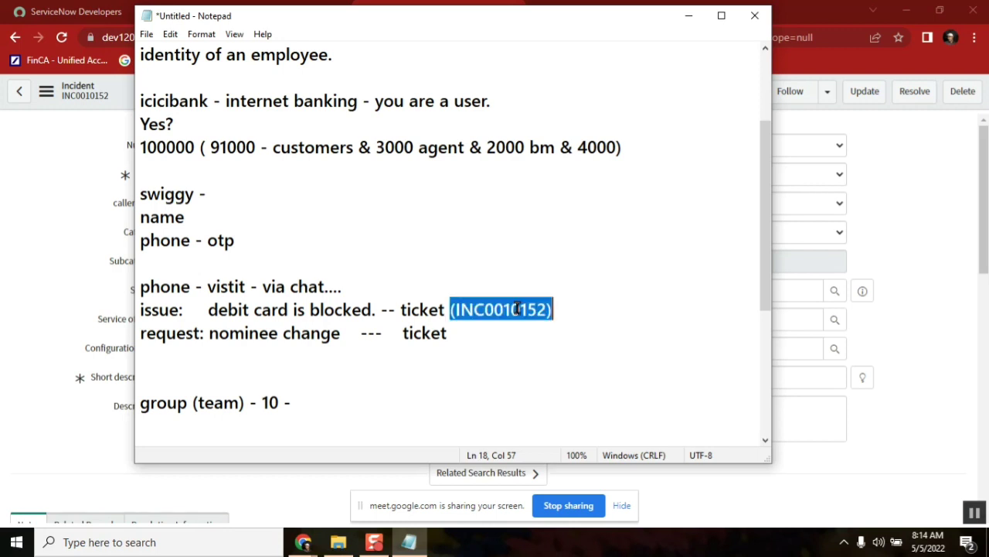
click(74, 186)
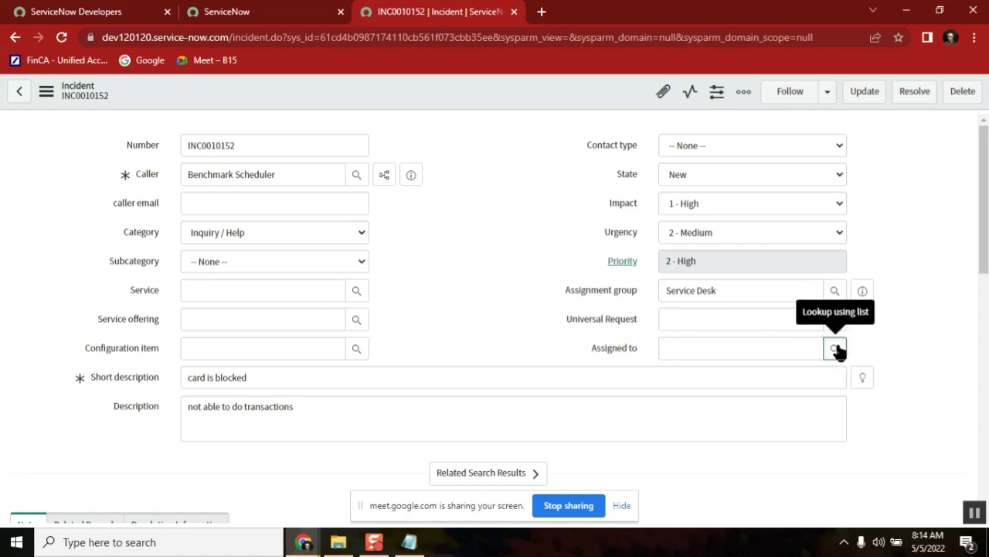
Assign INC0010152 to a Service Desk user from the Users list and save it
click(836, 349)
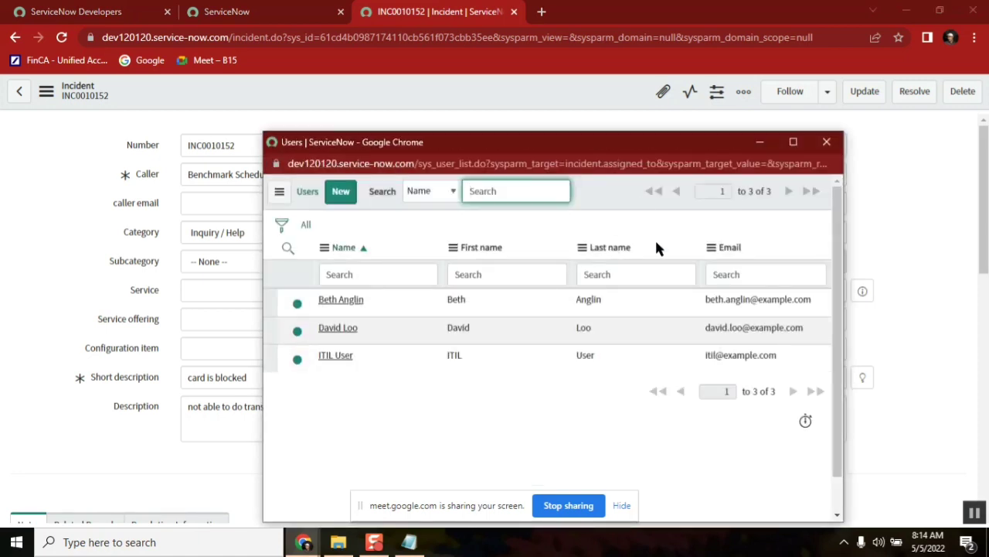
click(334, 330)
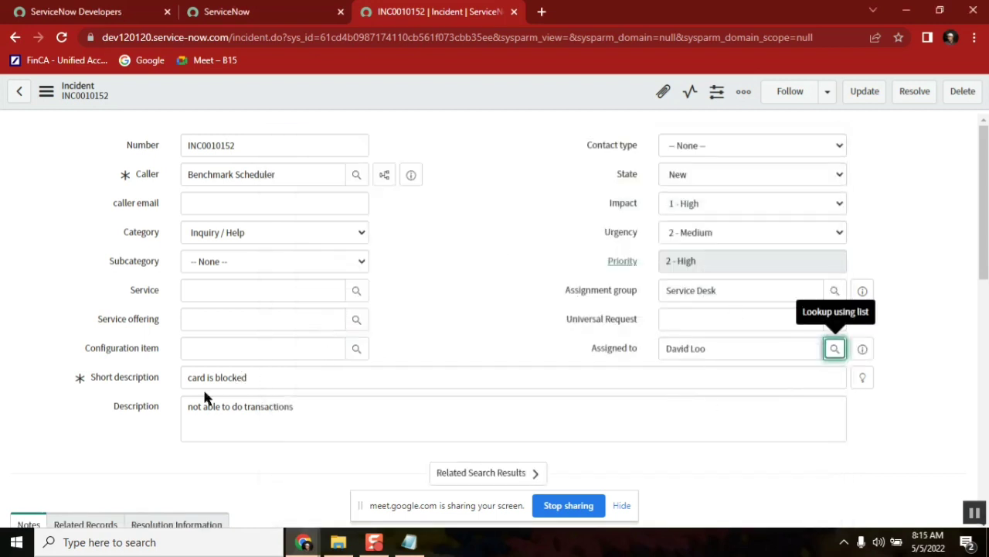
double_click(206, 173)
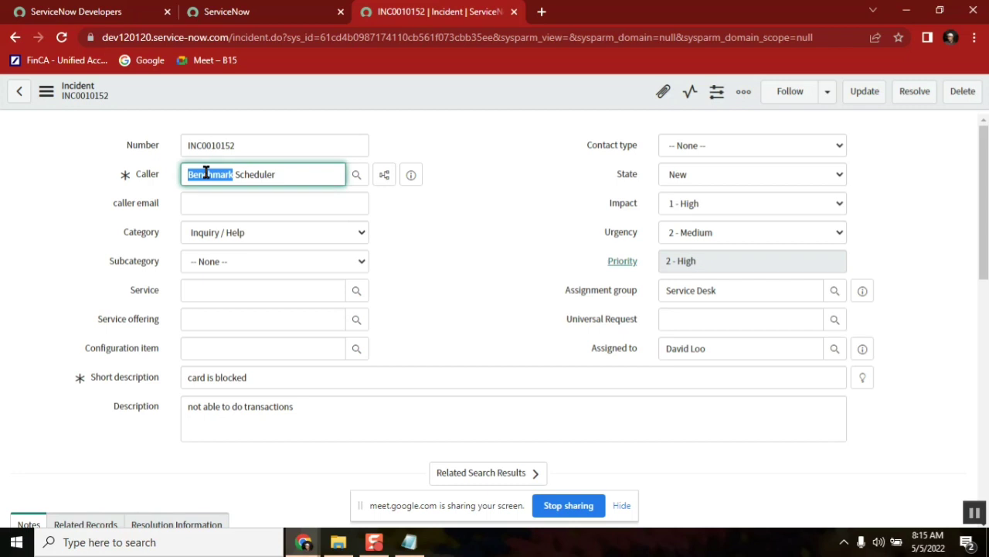
right_click(529, 91)
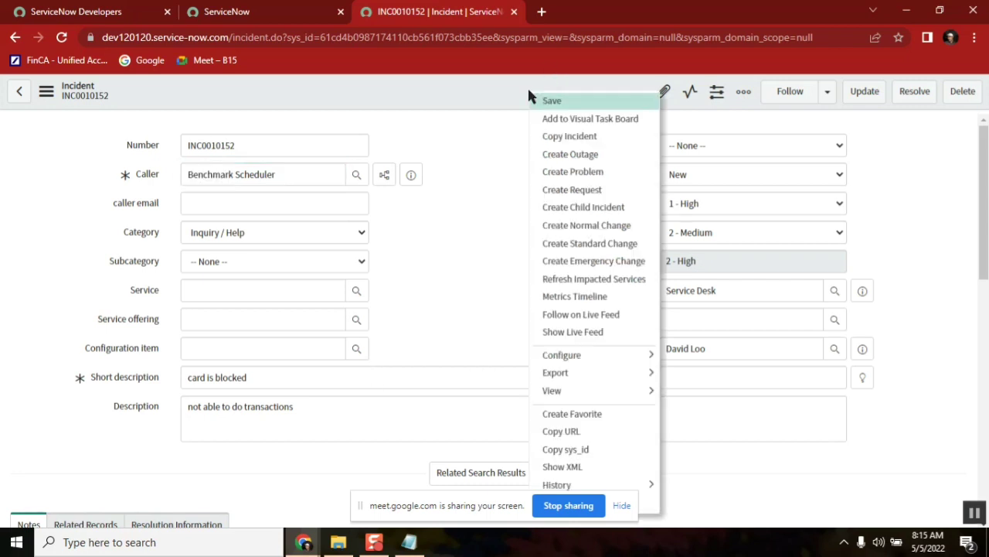
click(591, 102)
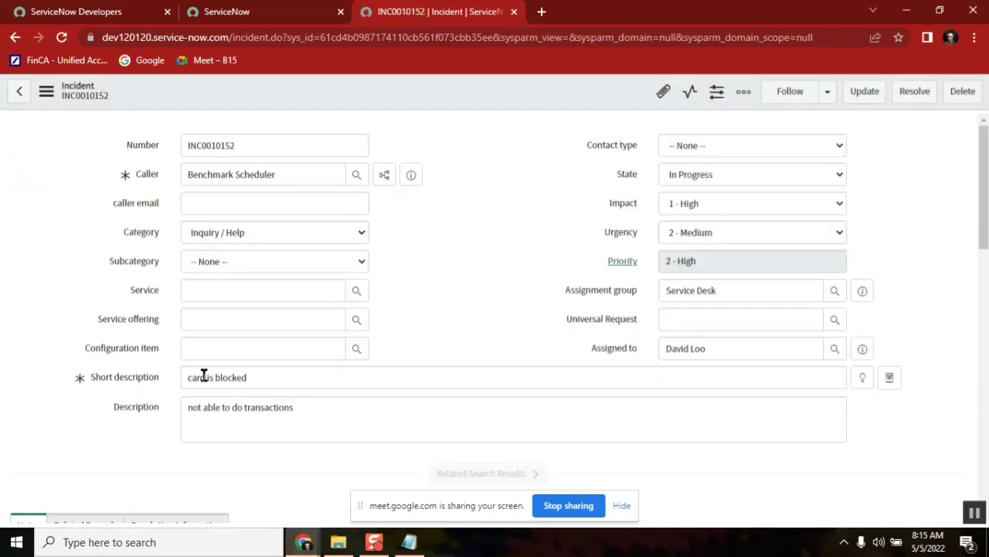
click(204, 377)
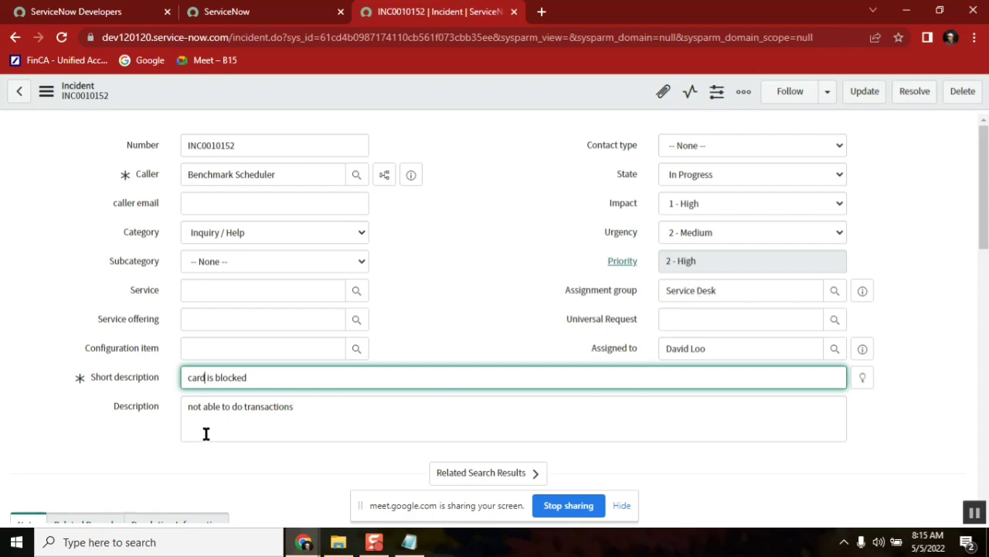
double_click(220, 377)
click(205, 377)
double_click(200, 379)
click(735, 294)
click(409, 542)
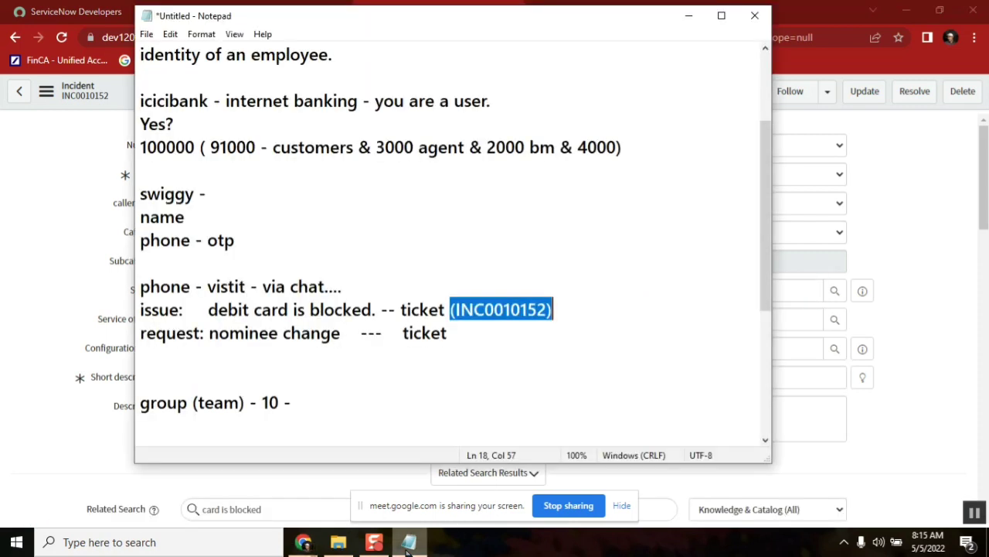
double_click(269, 402)
click(43, 218)
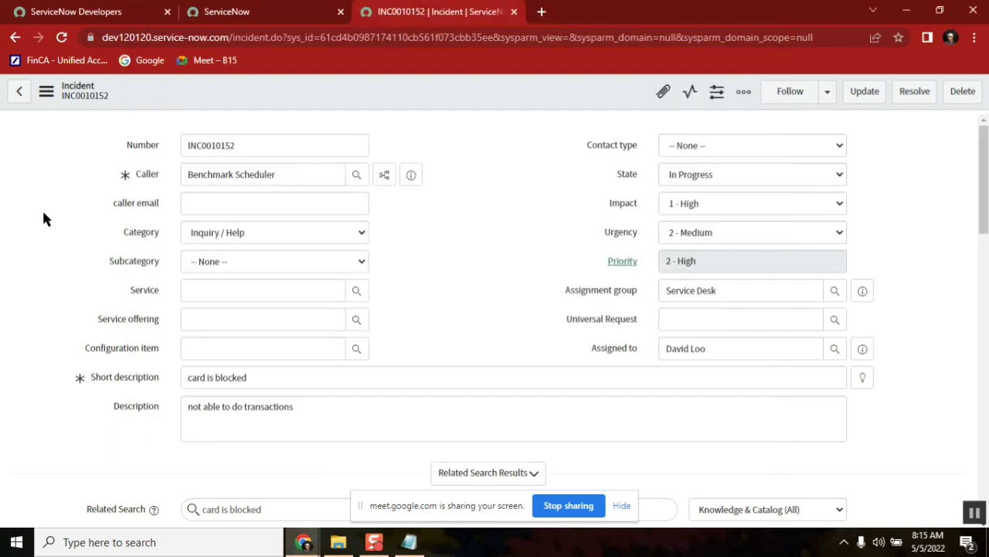
Replace Service Desk with Application Development as the assignment group and save the incident
drag(731, 290, 659, 296)
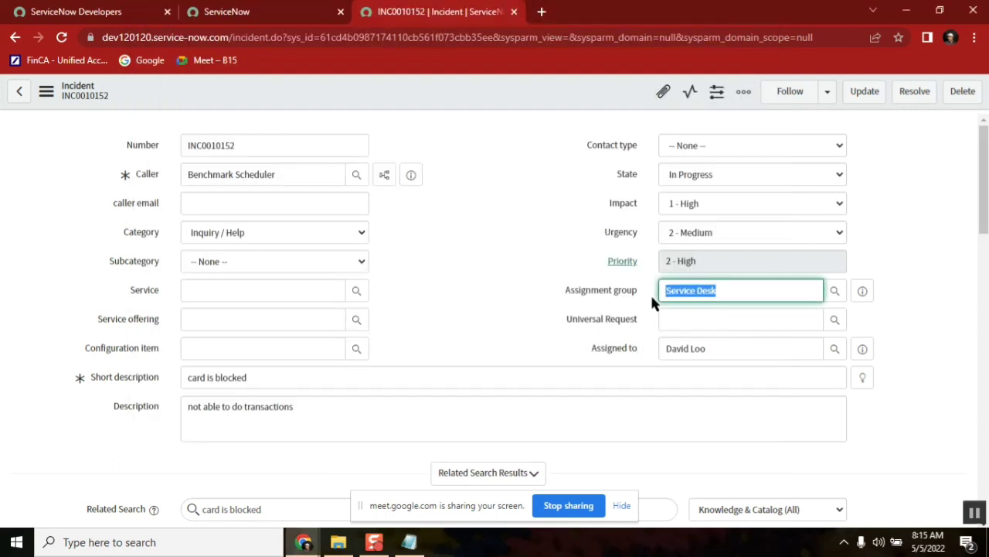
key(BackSpace)
click(835, 290)
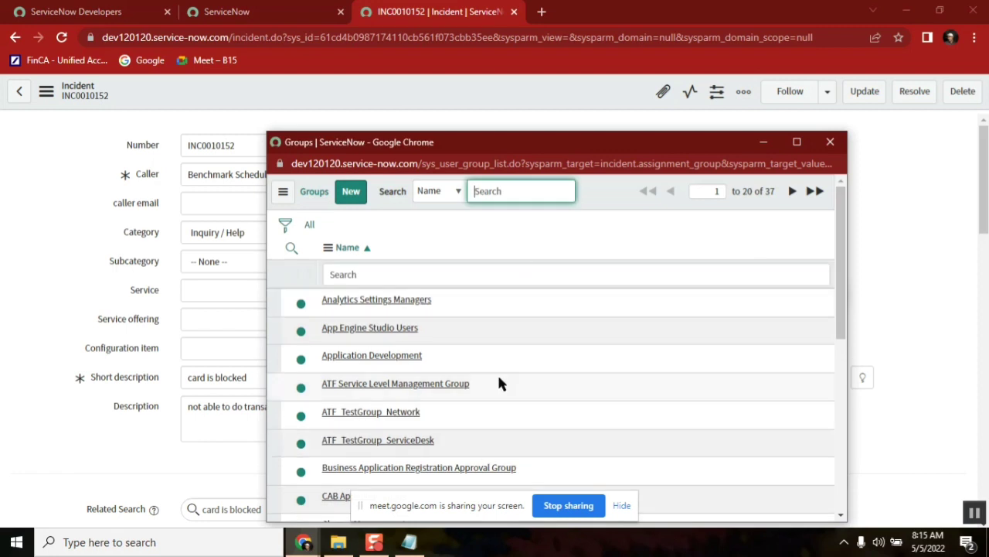
click(371, 357)
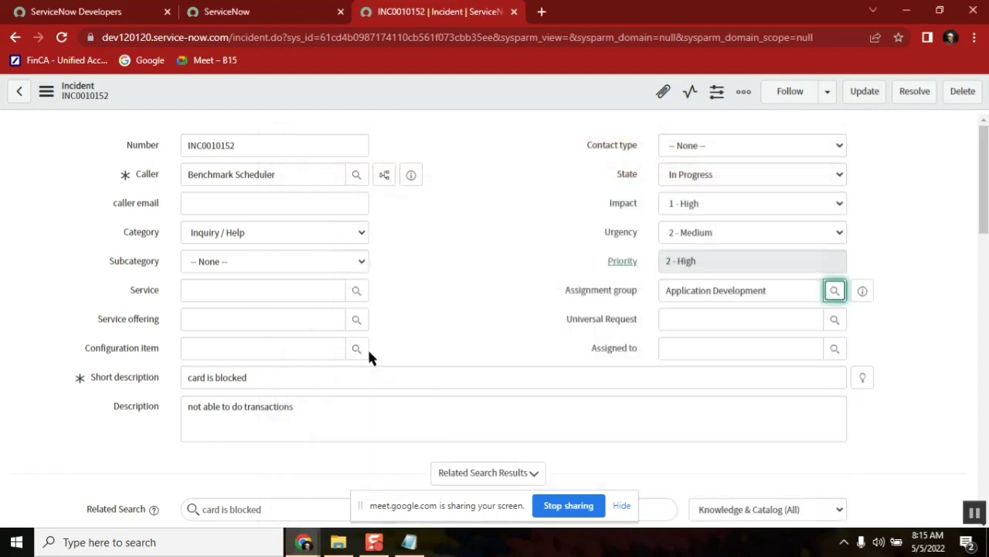
click(786, 289)
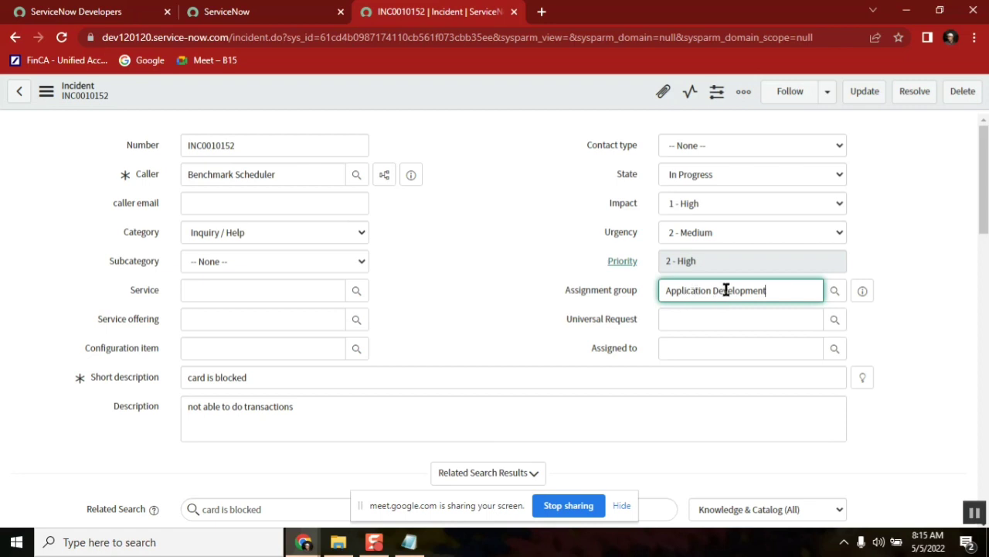
right_click(520, 88)
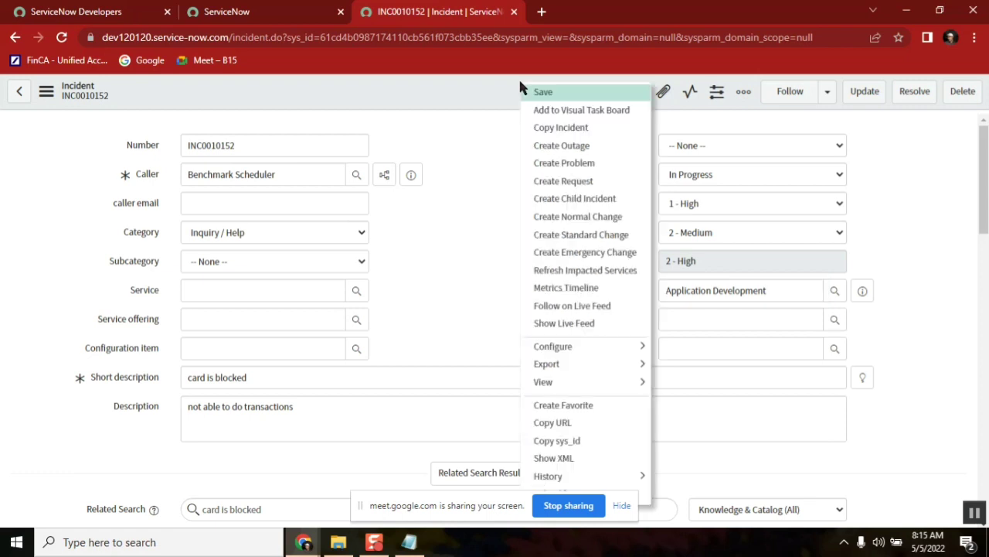
click(546, 92)
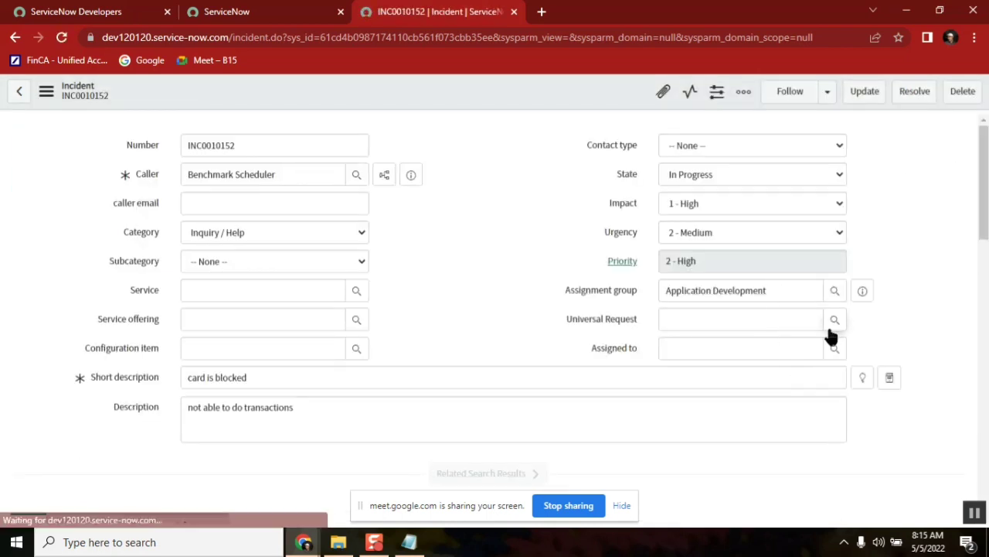
Close the universal request task list unused and erase the Application Development assignment group
click(834, 320)
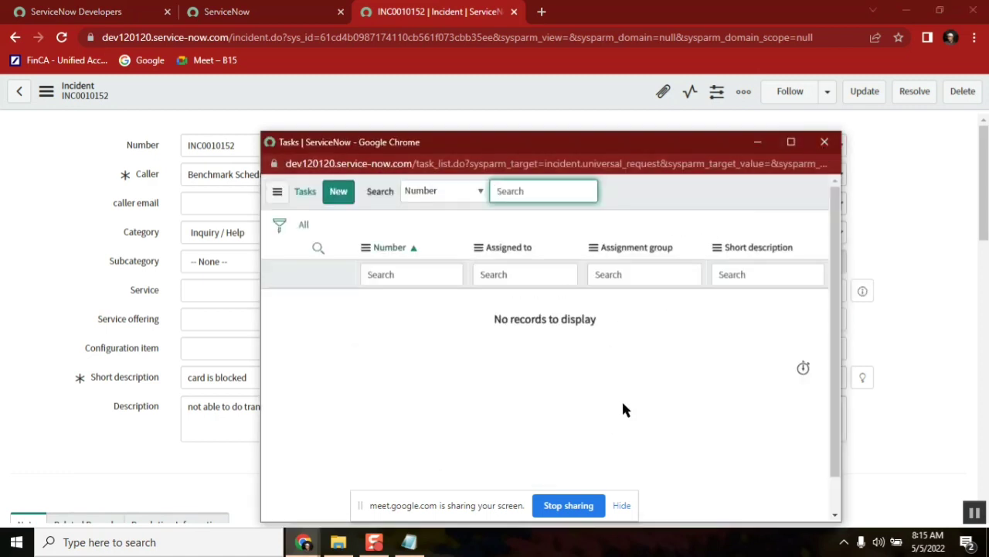
click(823, 142)
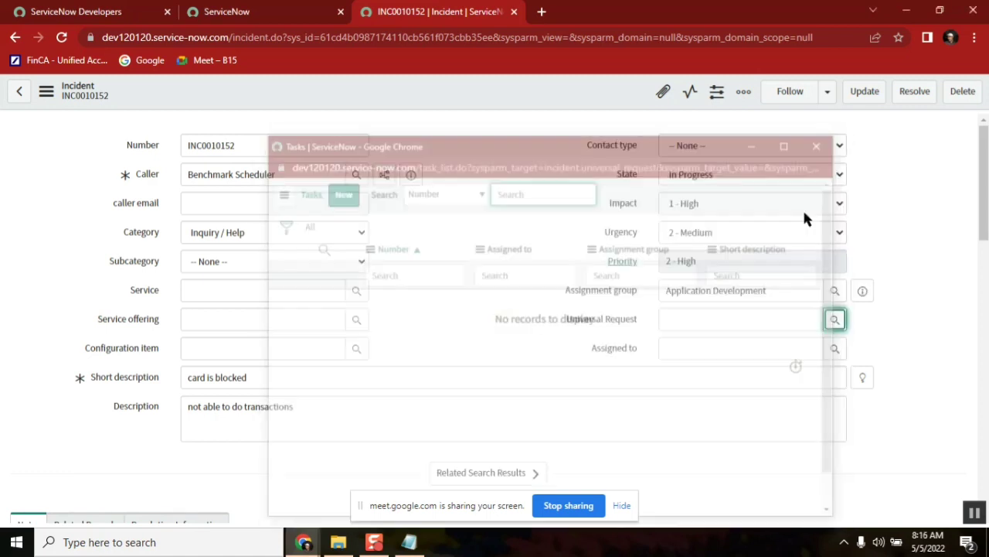
click(769, 291)
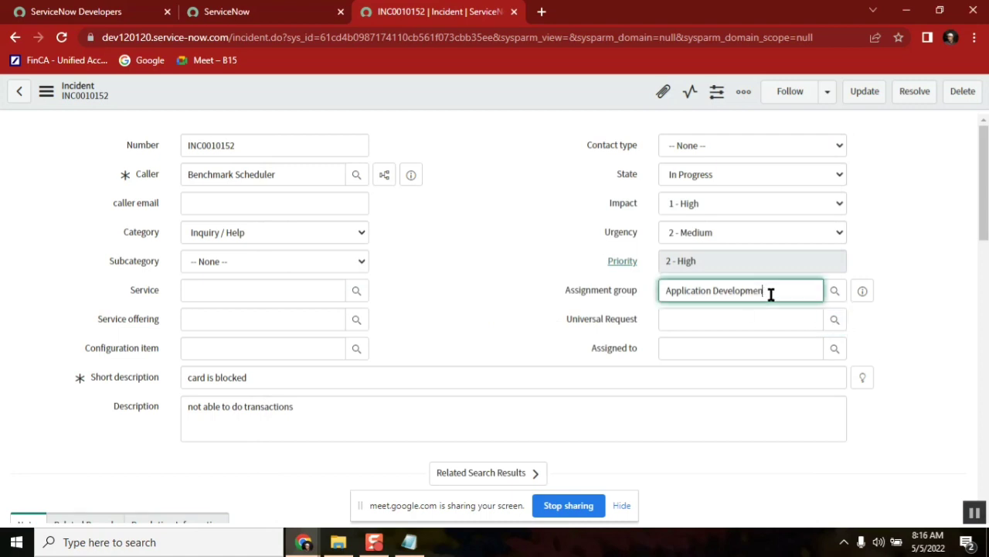
key(BackSpace)
key(BackSpace)
key(BackSpace)
key(BackSpace)
key(BackSpace)
key(BackSpace)
key(BackSpace)
key(BackSpace)
key(BackSpace)
key(BackSpace)
key(BackSpace)
key(BackSpace)
key(BackSpace)
key(BackSpace)
key(BackSpace)
key(BackSpace)
key(BackSpace)
key(BackSpace)
key(BackSpace)
key(BackSpace)
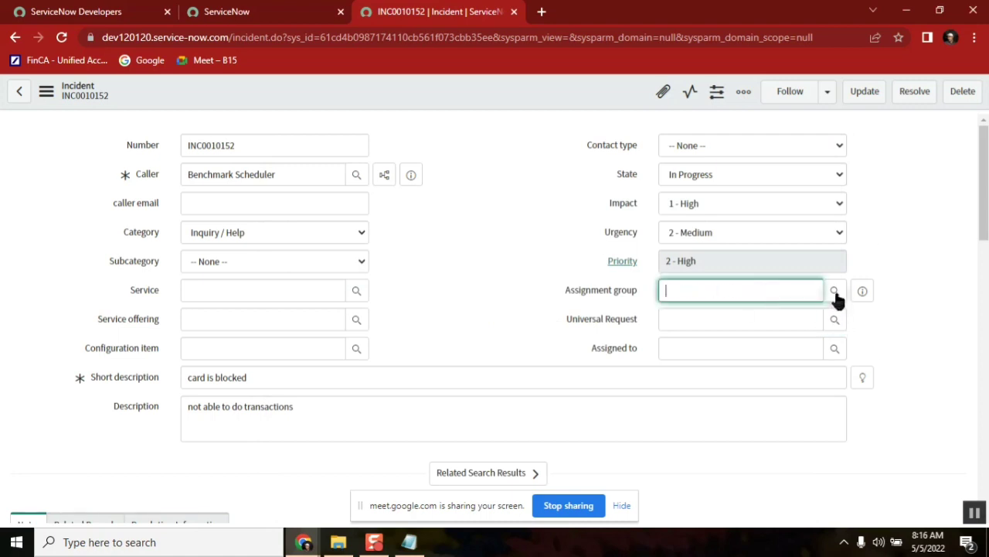
Set Assignment group to ATF_TestGroup_Network and Assigned to the first test ITIL user
click(835, 291)
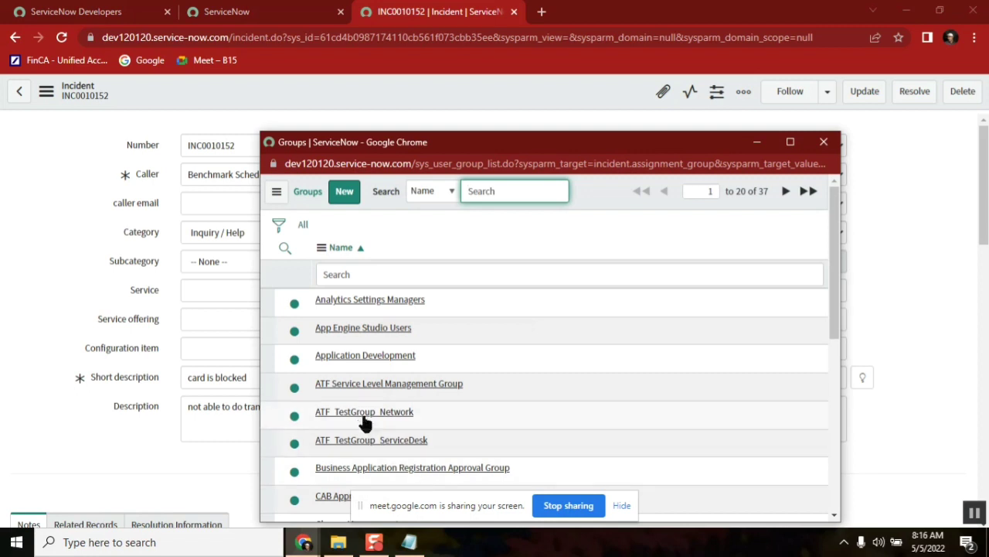
click(363, 413)
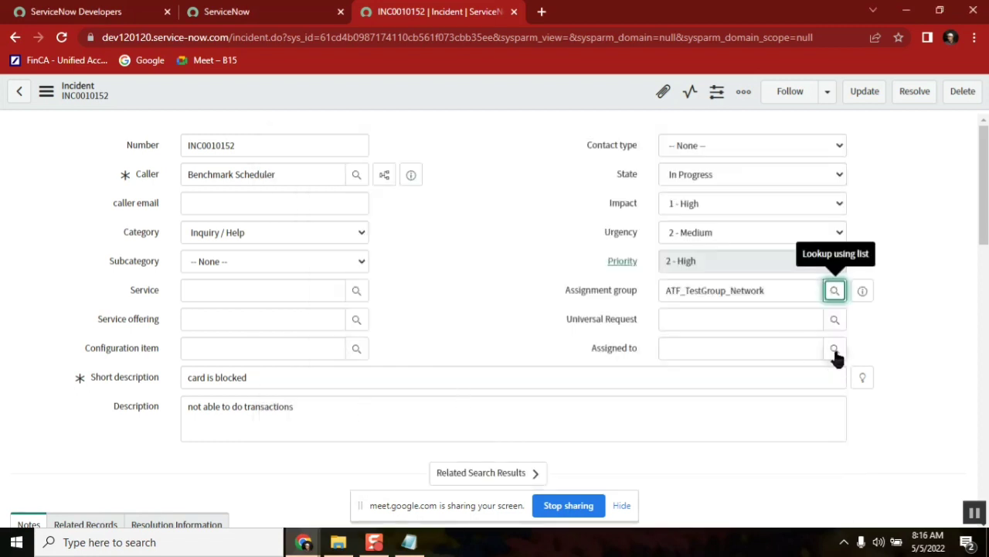
click(834, 348)
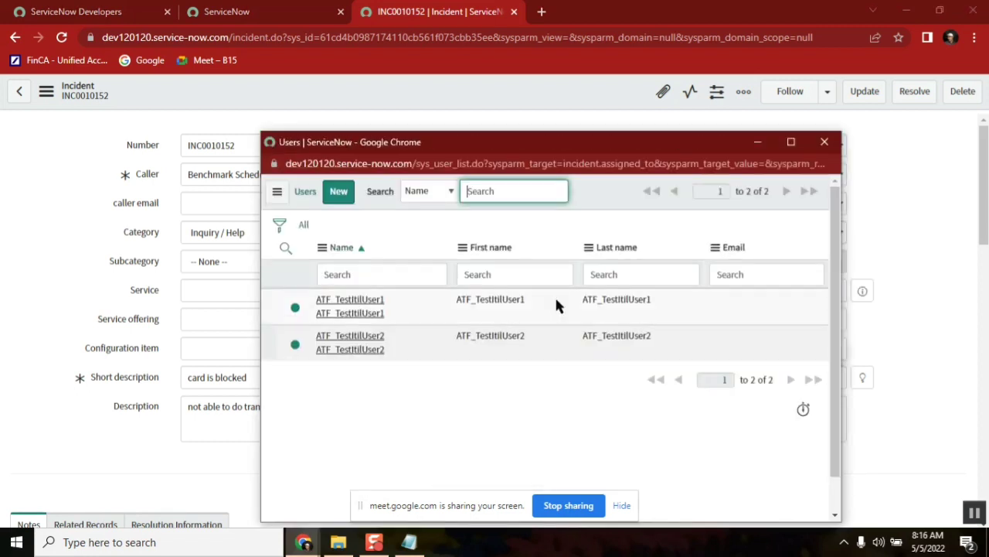
click(360, 306)
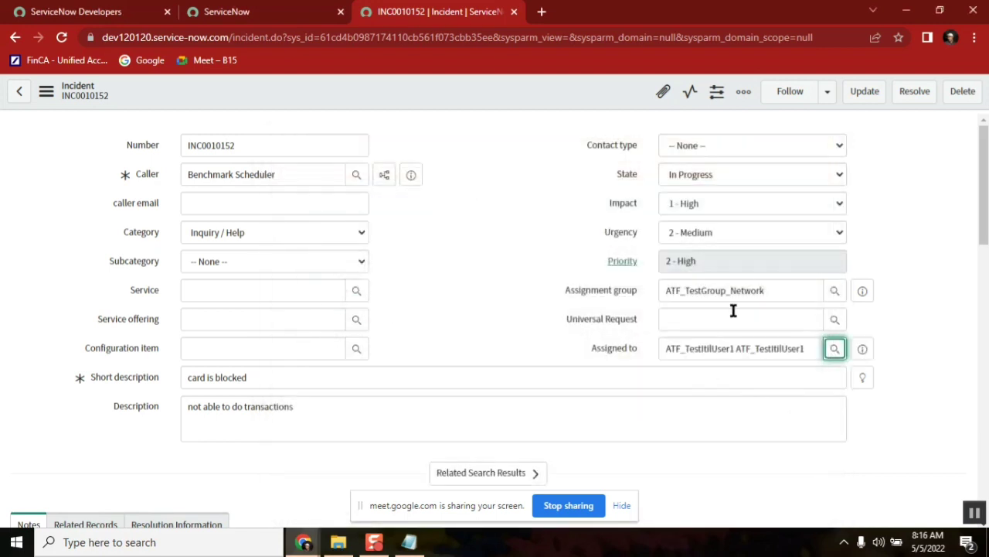
double_click(714, 293)
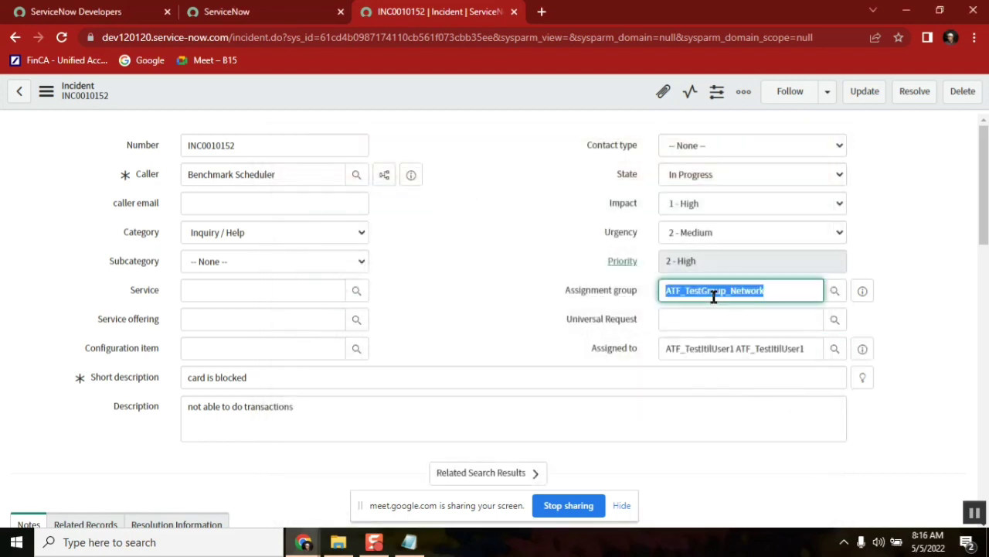
double_click(757, 349)
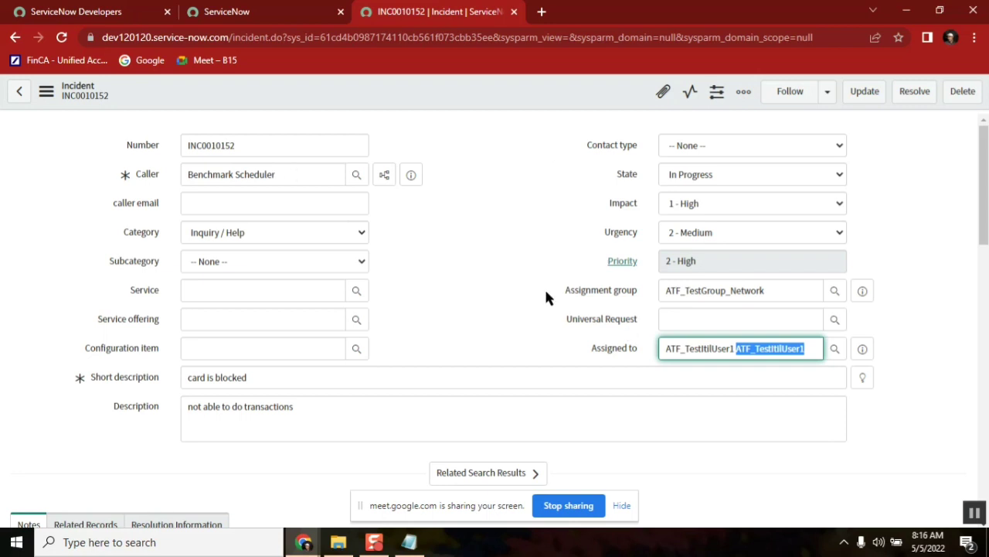
double_click(206, 147)
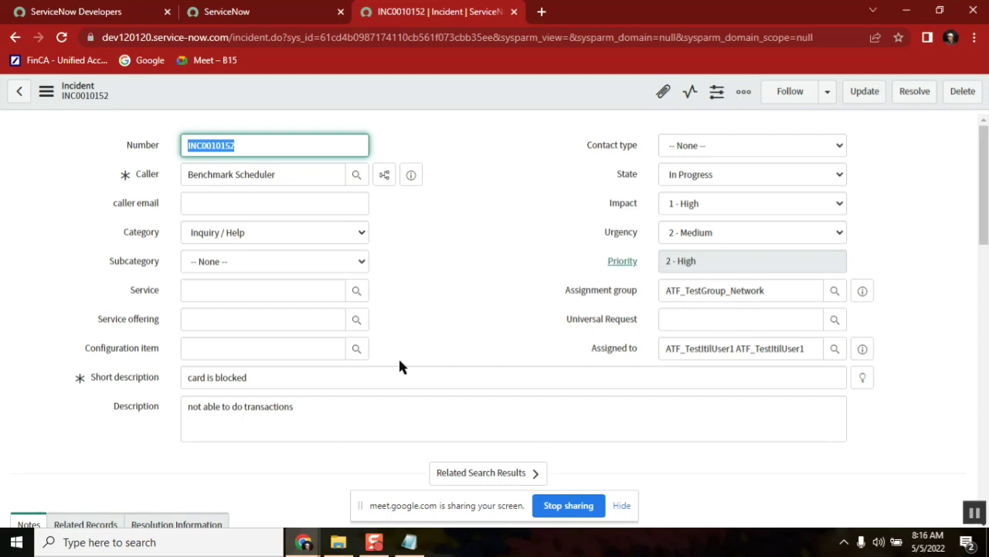
Review the Notepad notes down to the final 'group (team) - 10 -' line
click(409, 541)
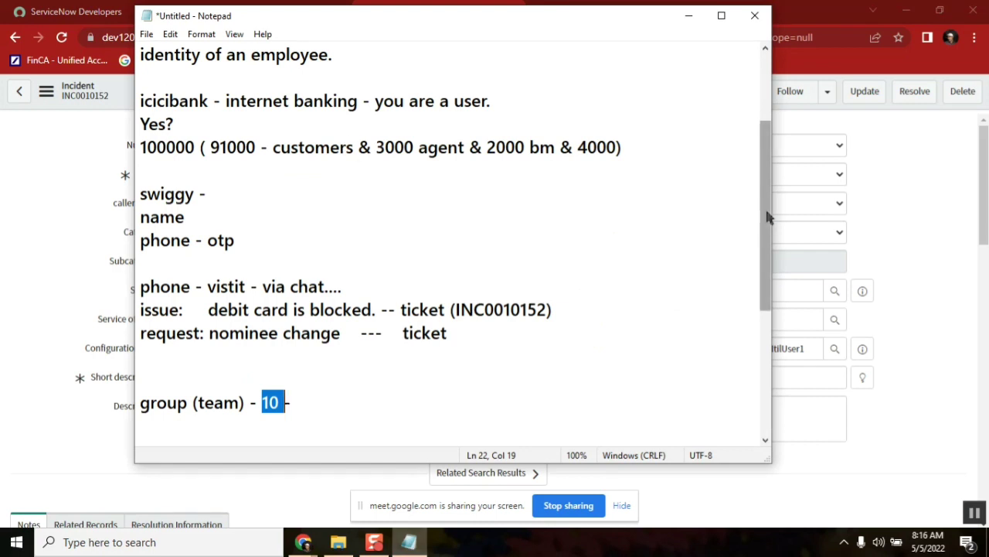
drag(768, 217, 761, 100)
drag(334, 108, 140, 101)
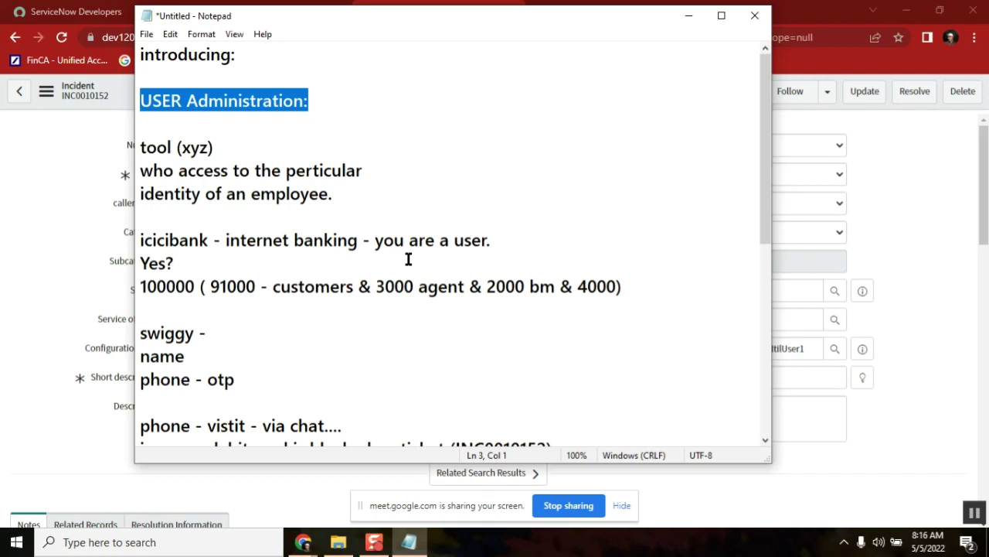
drag(768, 114, 776, 190)
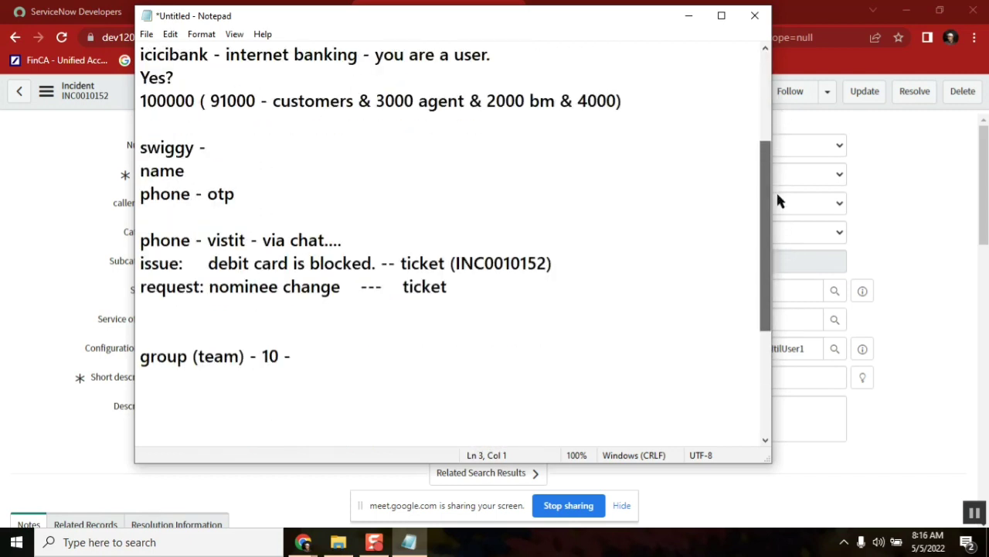
double_click(165, 355)
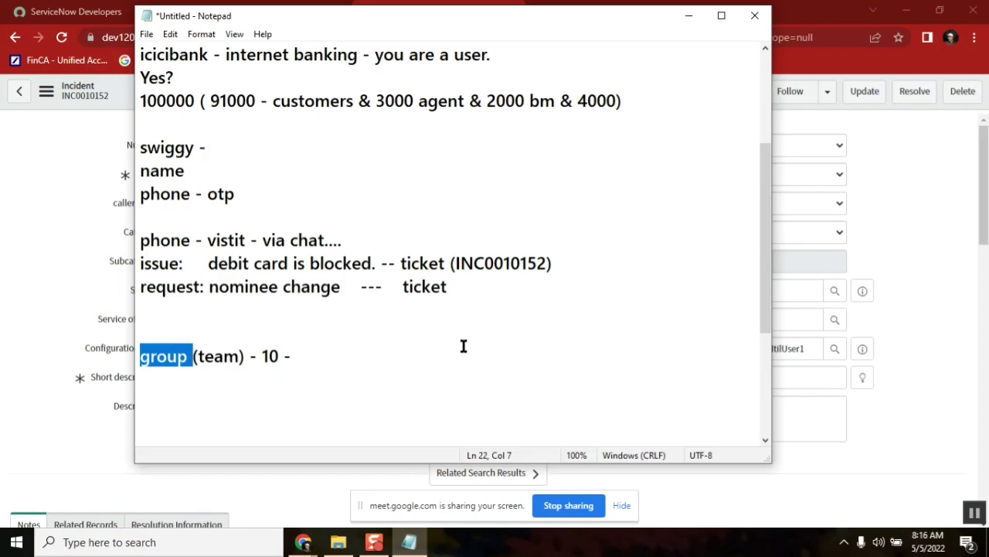